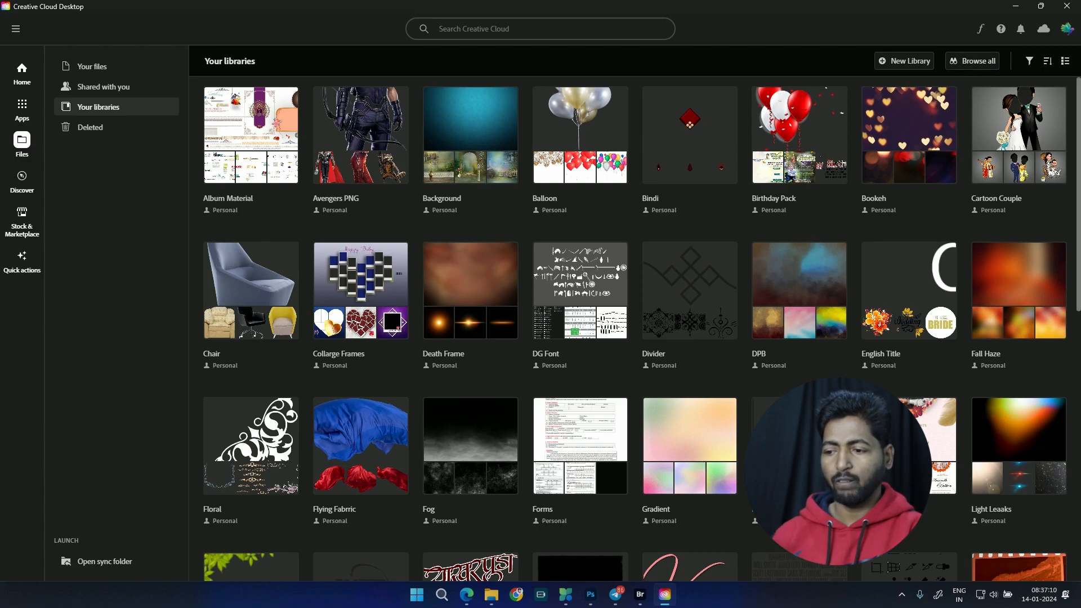
# Step: Open the Album Material, Avengers PNG and Background libraries one after another and examine their graphics
pyautogui.scroll(-1, 502, 186)
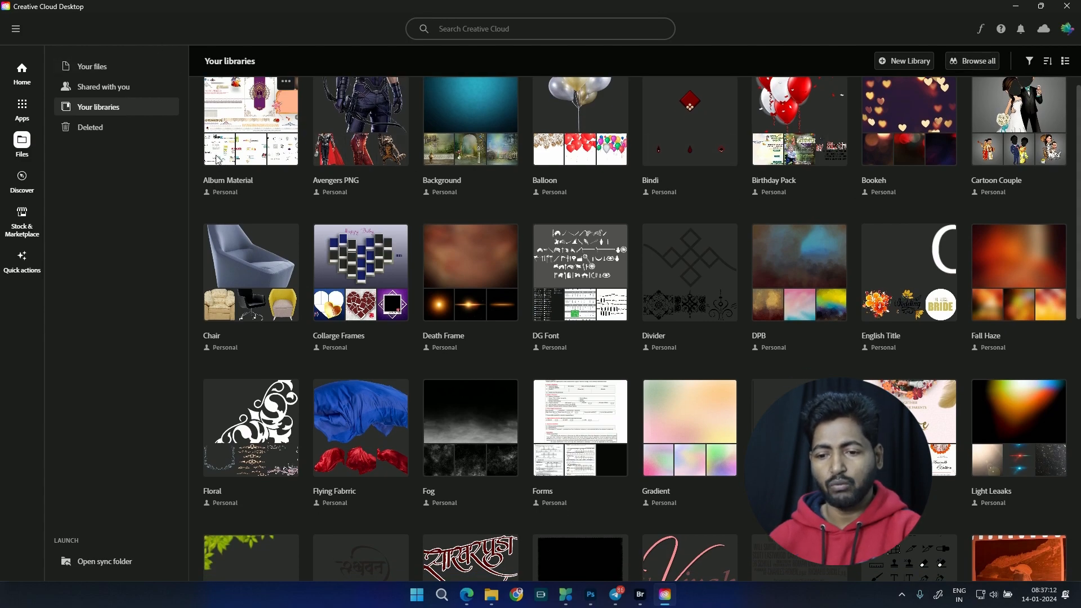
pyautogui.click(248, 120)
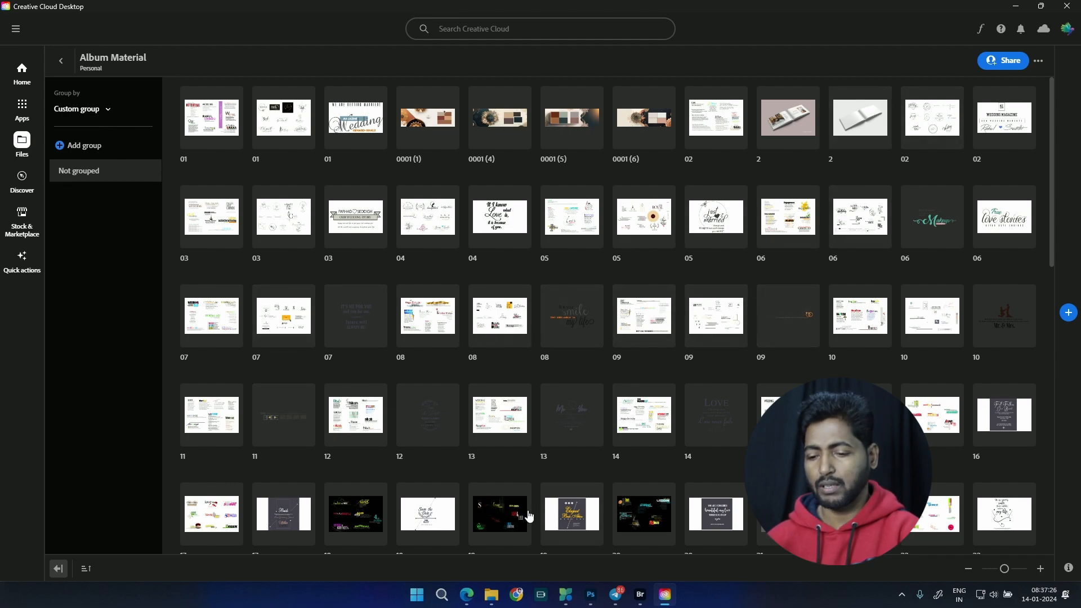
pyautogui.click(61, 61)
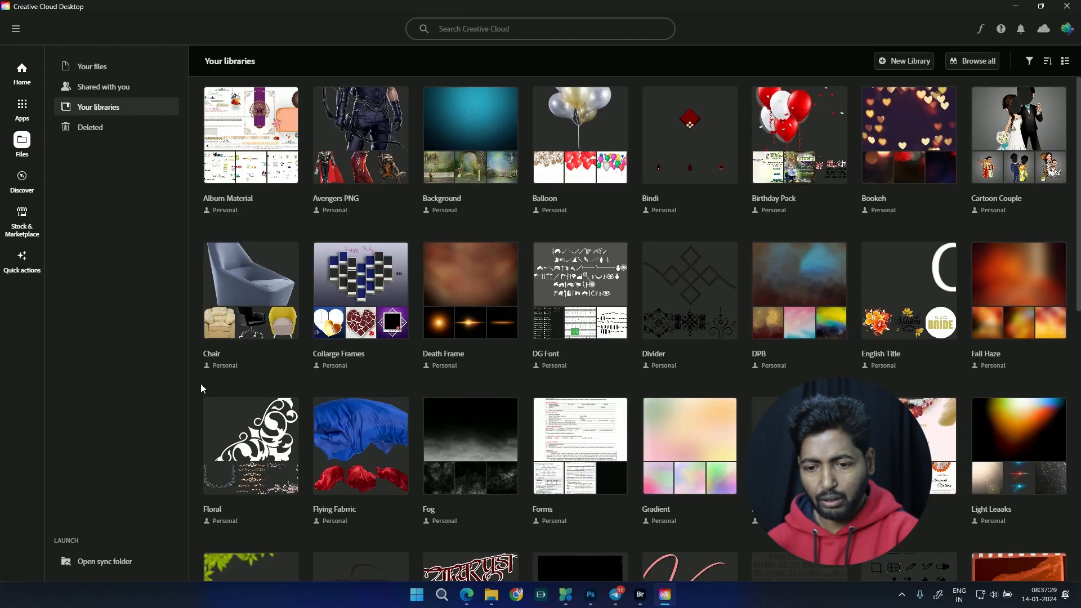
pyautogui.click(370, 165)
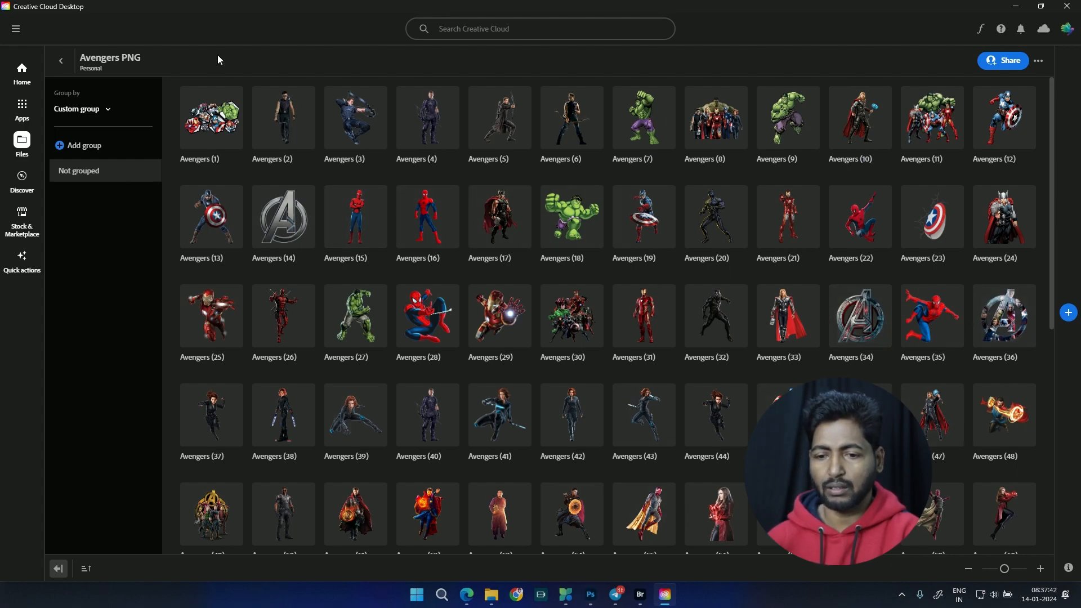
pyautogui.click(61, 61)
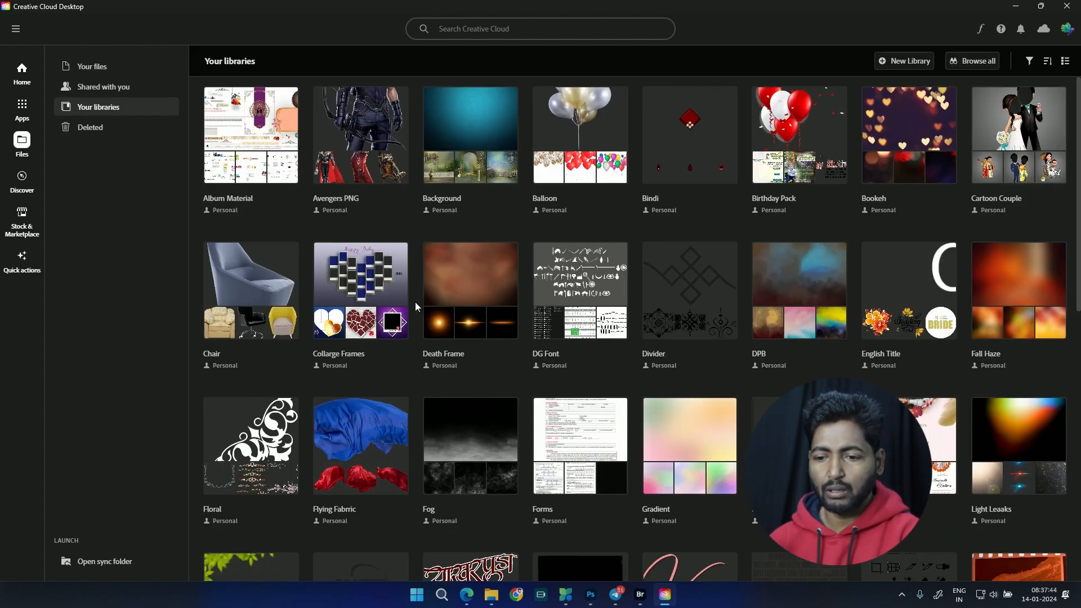
pyautogui.click(502, 140)
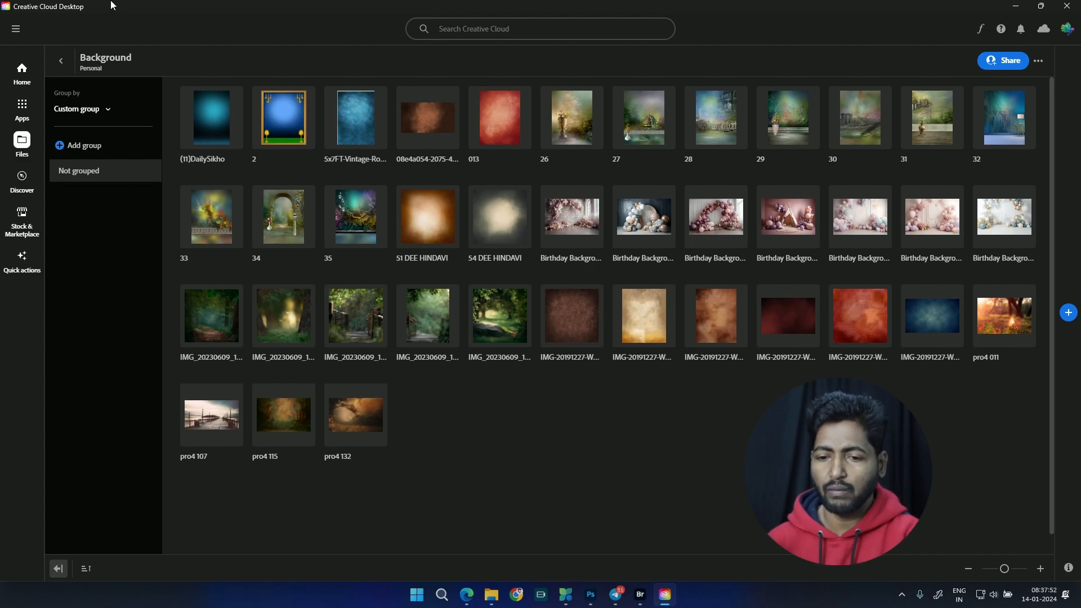
pyautogui.click(63, 61)
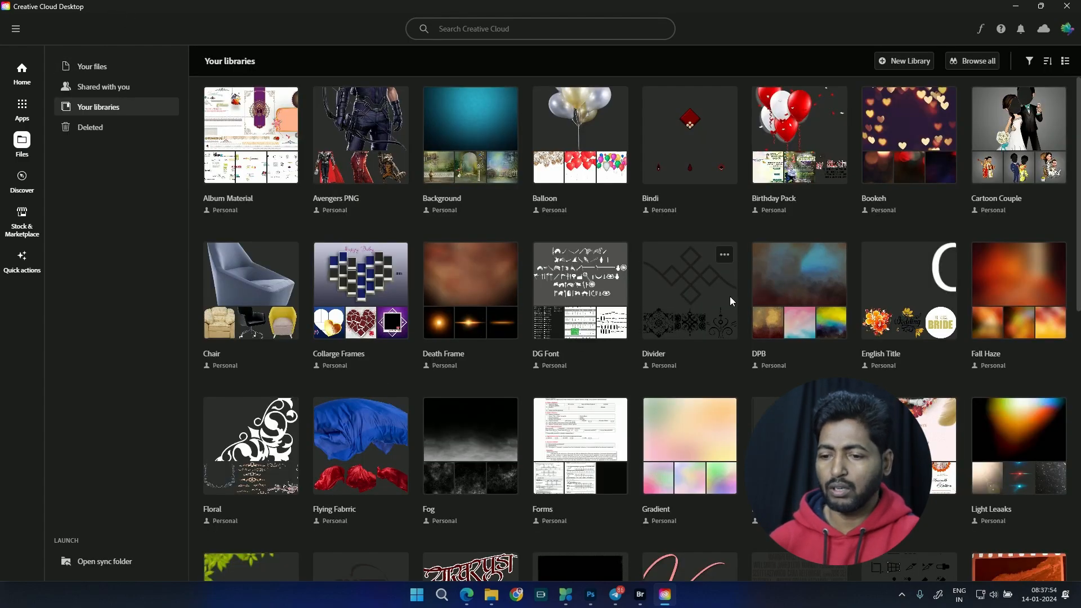
# Step: Examine the contents of the Balloon and Bindi libraries and return to the library overview
pyautogui.click(570, 174)
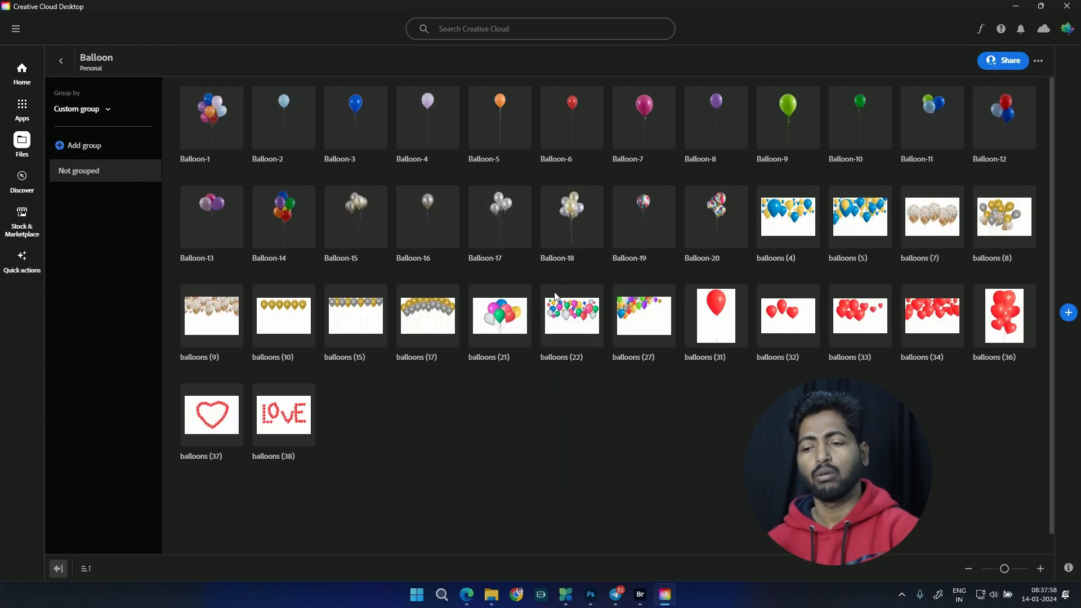
pyautogui.click(65, 63)
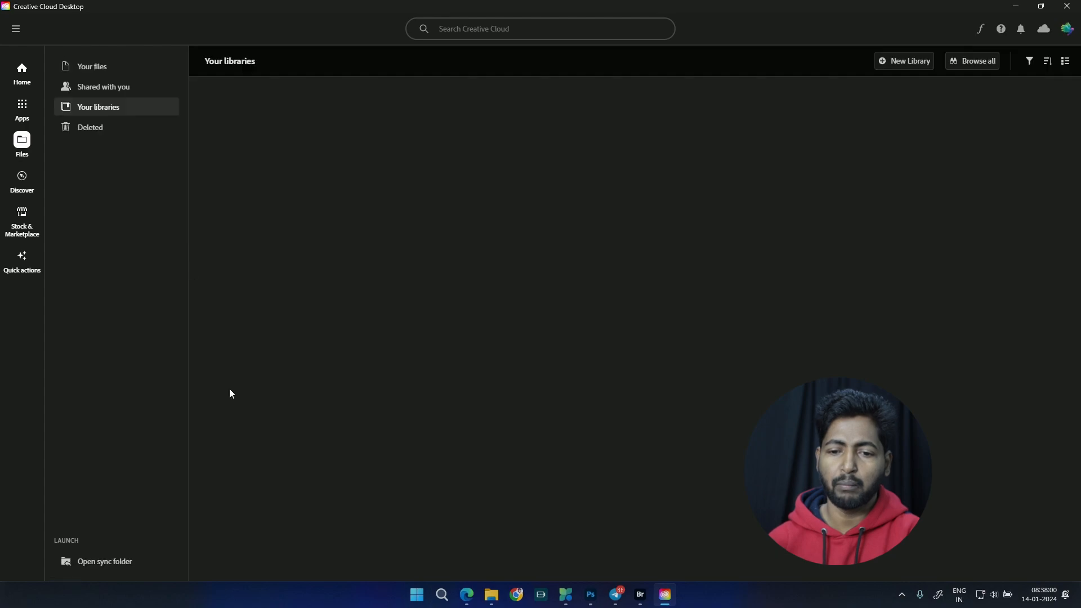
pyautogui.click(683, 162)
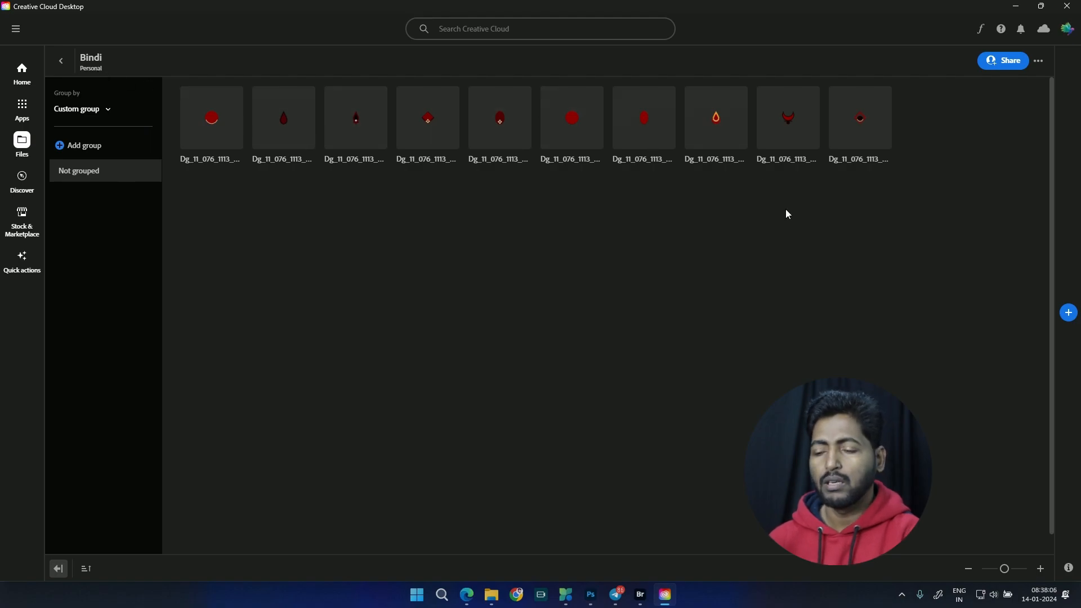
pyautogui.click(59, 64)
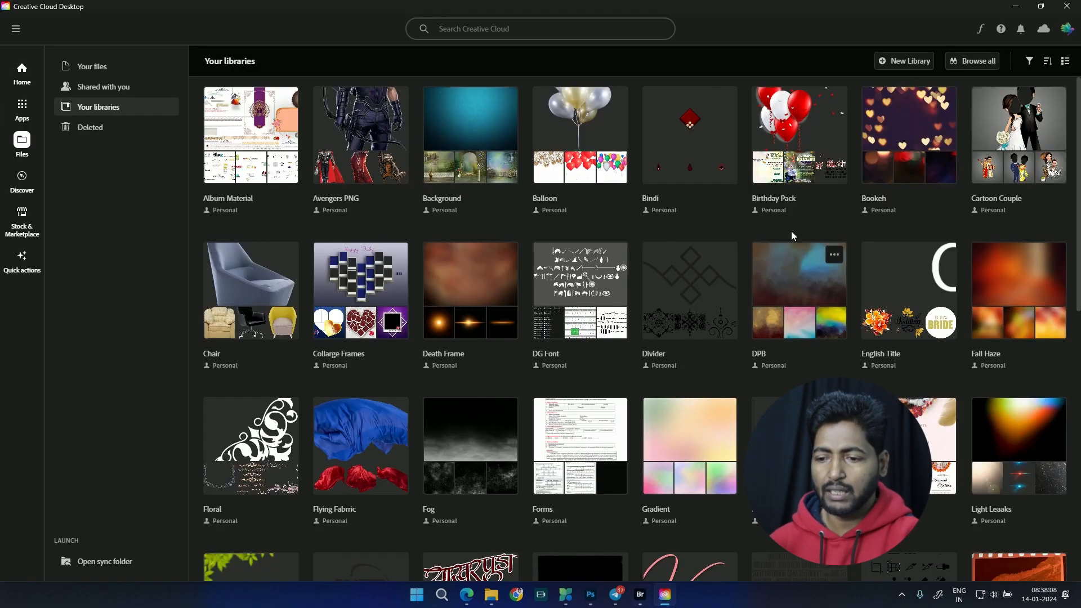
# Step: Open the Birthday Pack library and look through its cartoon, cake and birthday title graphics
pyautogui.click(801, 181)
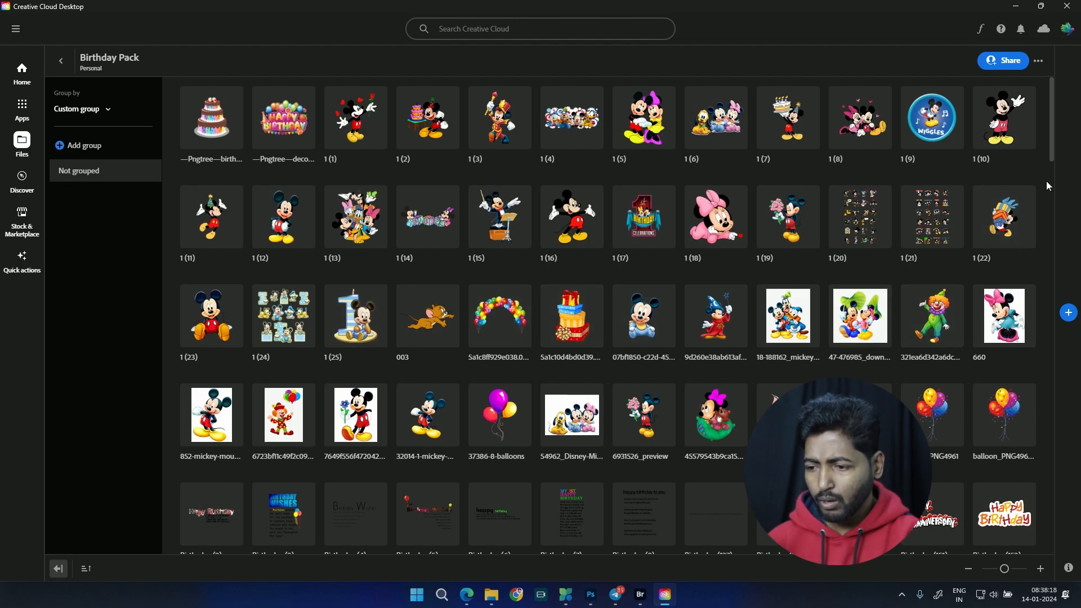
pyautogui.scroll(-3, 1053, 91)
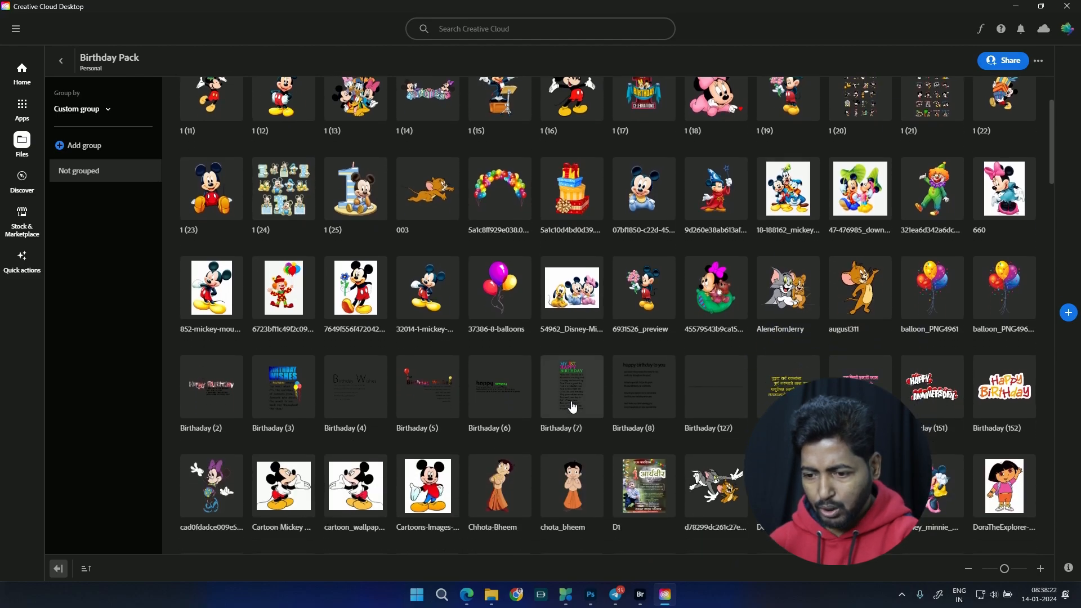
pyautogui.scroll(-6, 511, 381)
pyautogui.scroll(-10, 510, 382)
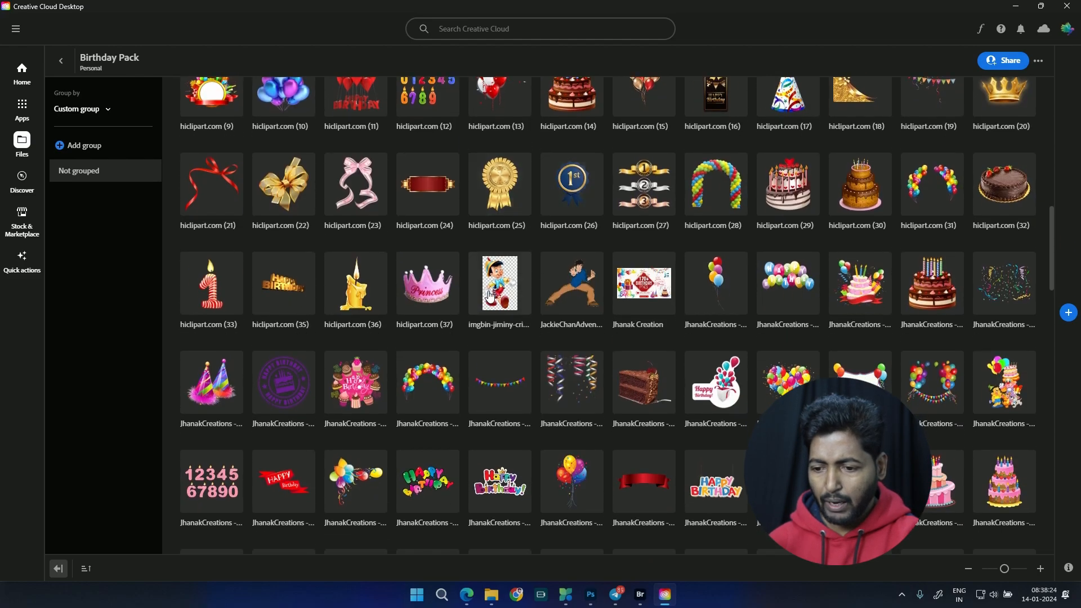
pyautogui.scroll(-3, 494, 290)
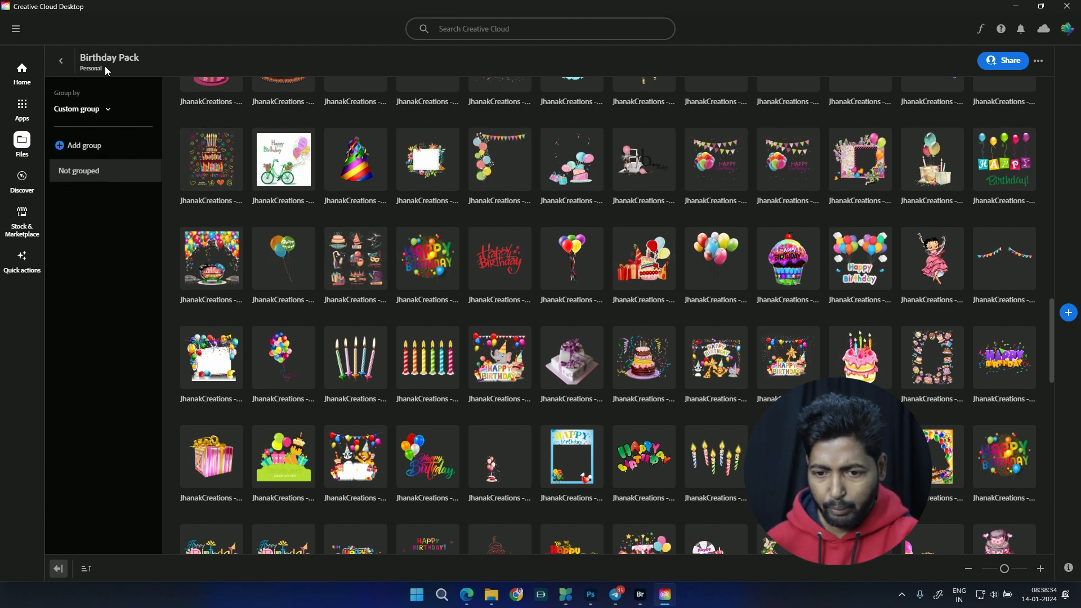
pyautogui.click(62, 61)
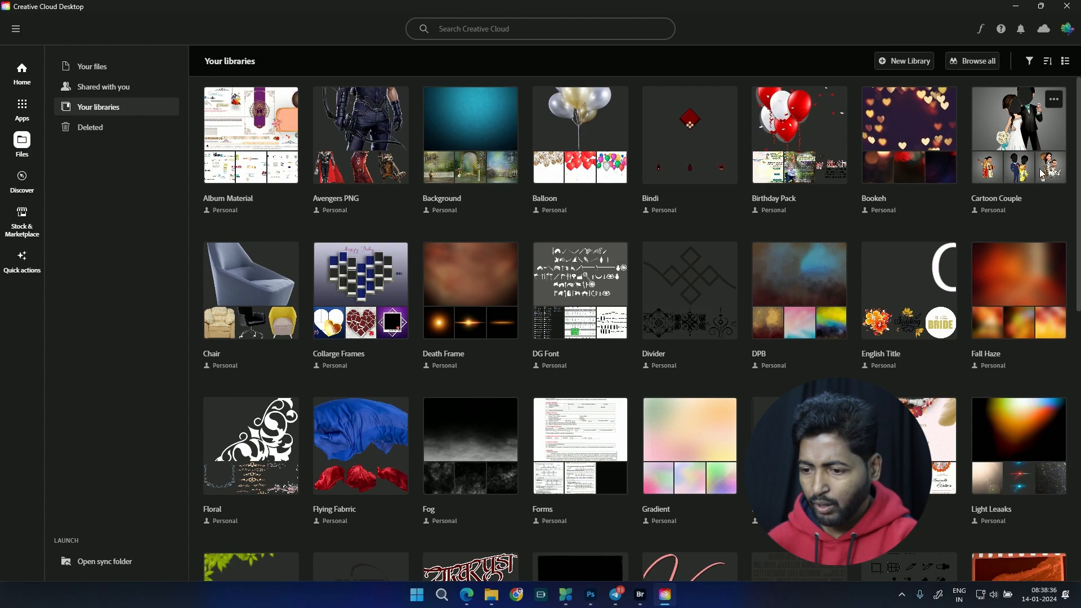
# Step: Examine the Bookeh library, and view the Cartoon Couple library with enlarged thumbnails
pyautogui.click(895, 147)
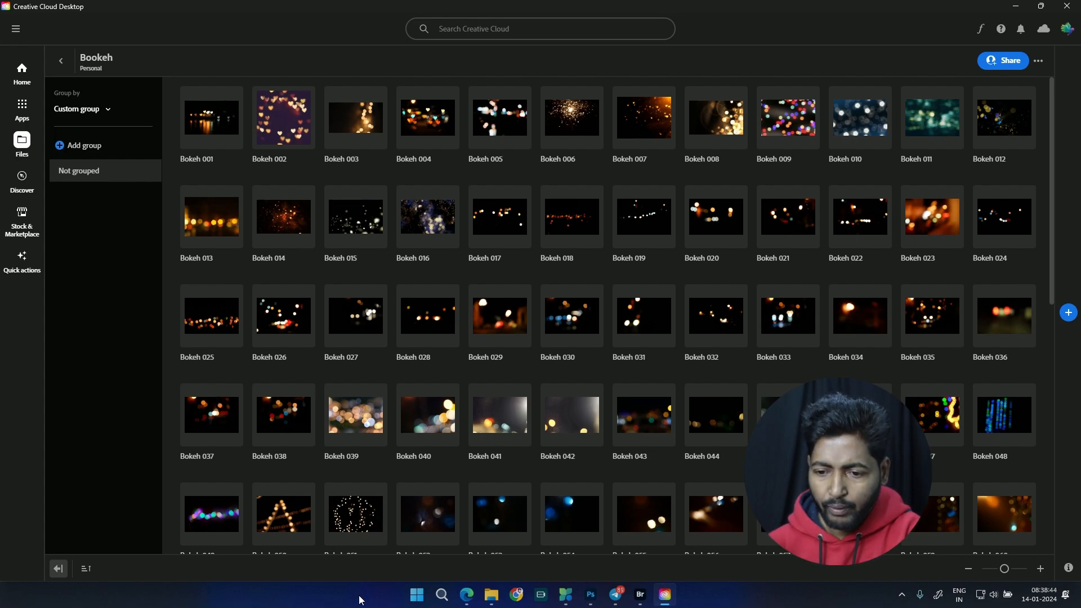
pyautogui.click(60, 60)
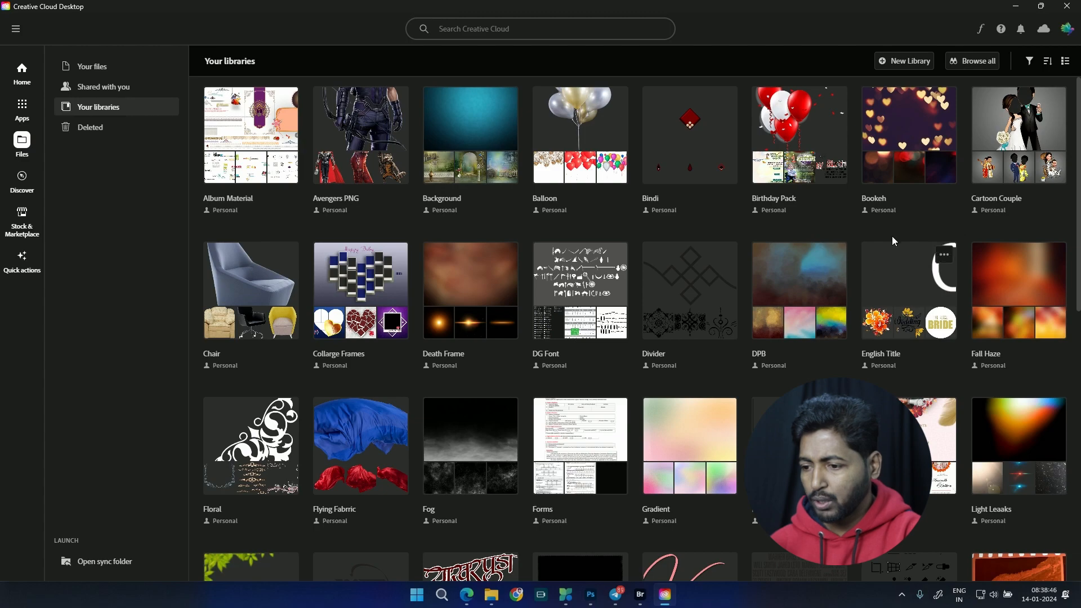
pyautogui.click(1004, 148)
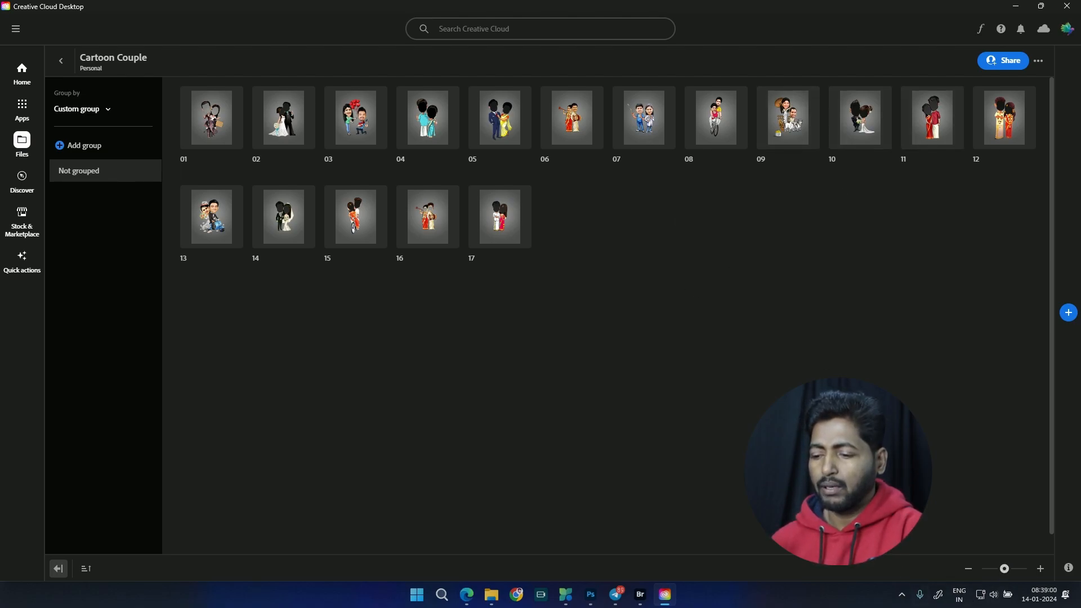
pyautogui.moveTo(1005, 569); pyautogui.dragTo(1031, 574)
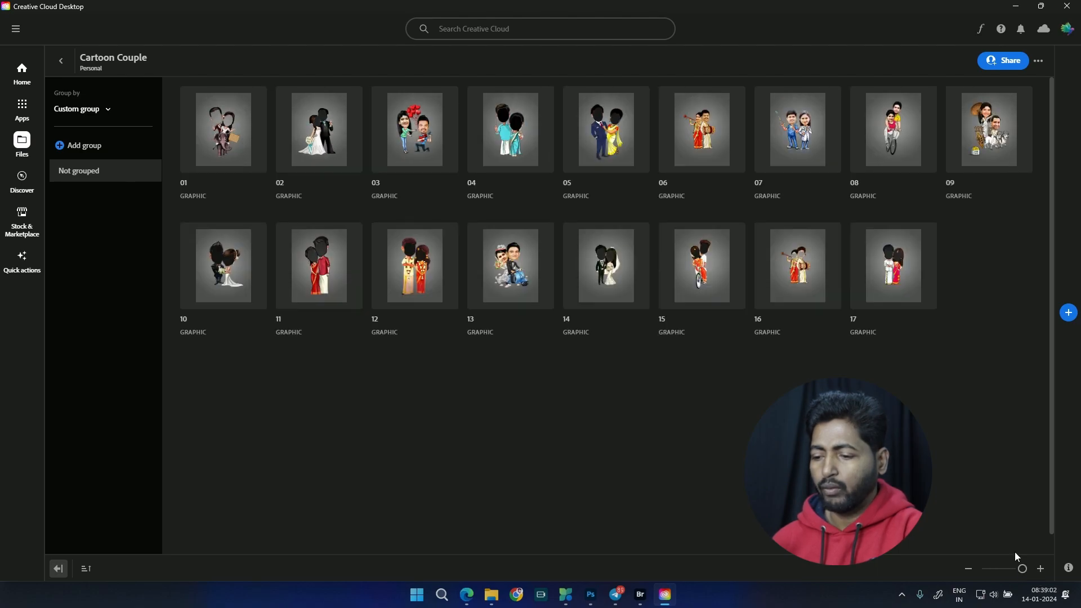
pyautogui.click(86, 63)
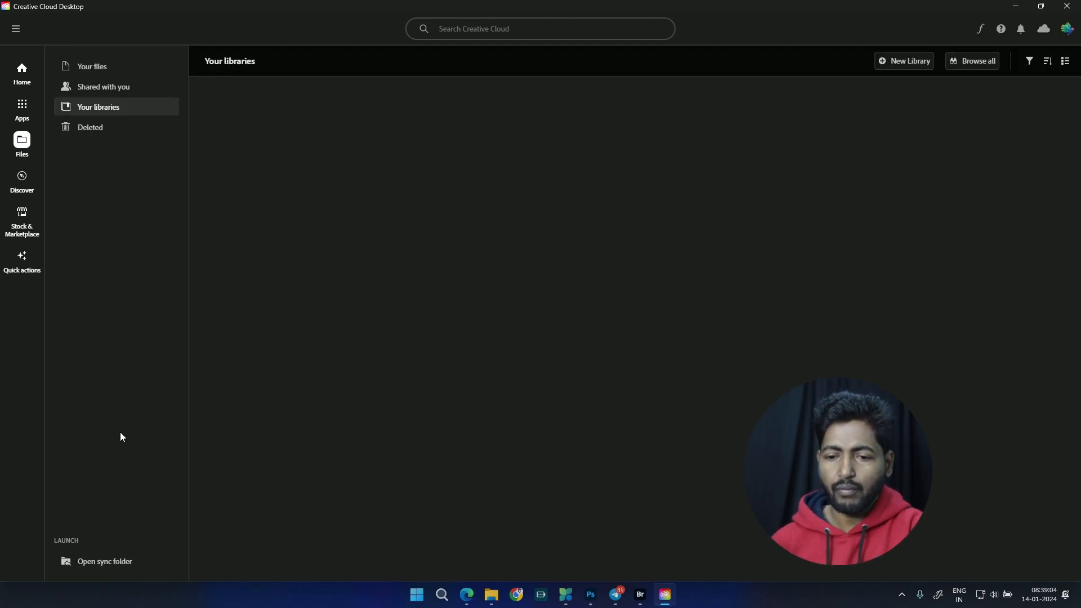
# Step: Look through the graphics in the Chair and Collarge Frames libraries and return to the library overview
pyautogui.click(262, 363)
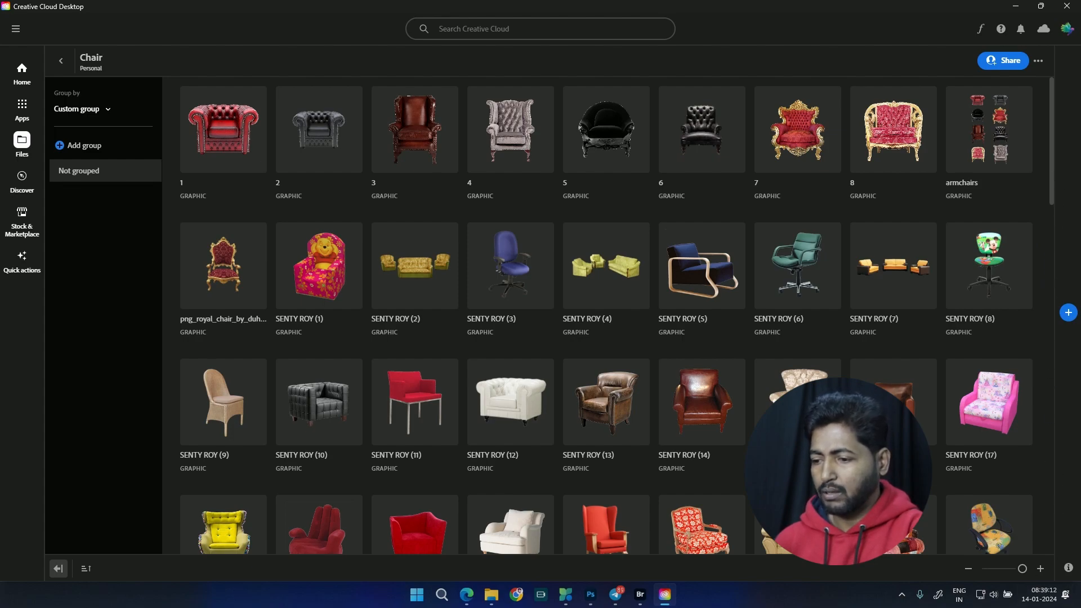
pyautogui.scroll(-3, 901, 270)
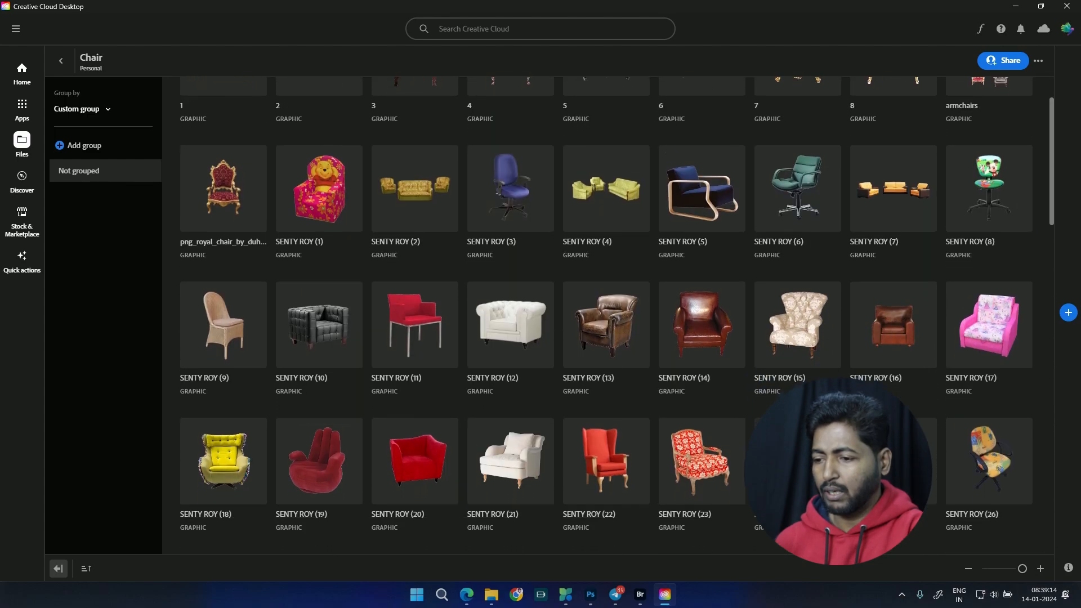
pyautogui.scroll(-15, 755, 311)
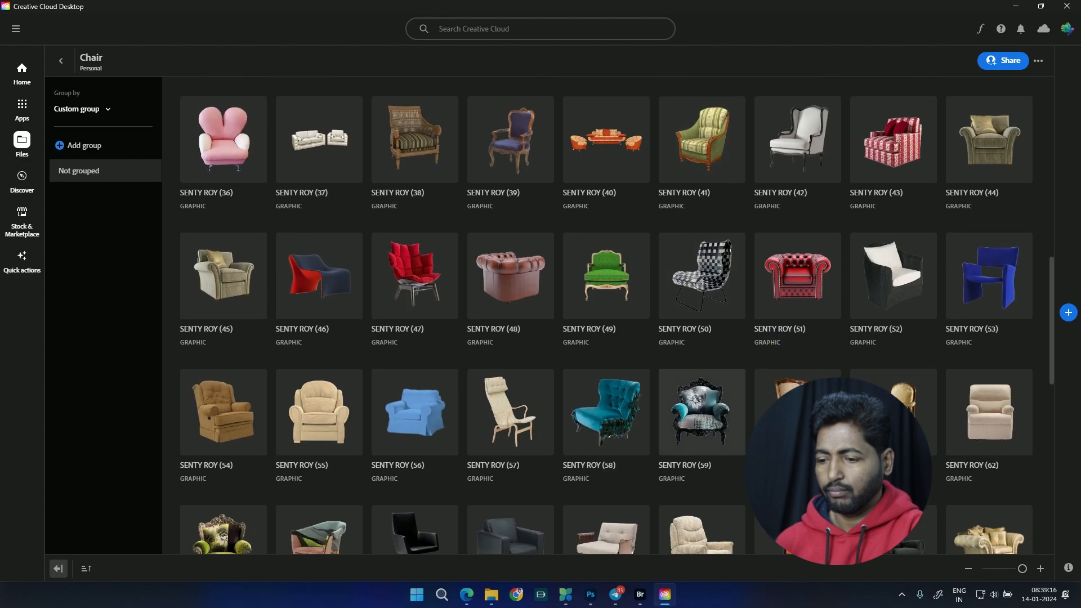
pyautogui.scroll(-5, 680, 386)
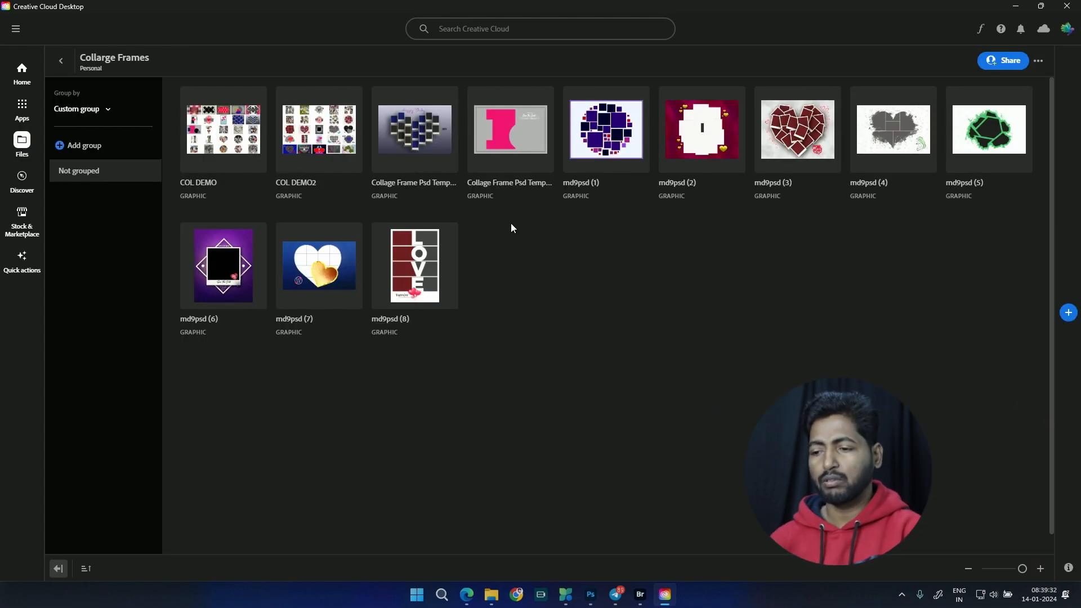
pyautogui.click(60, 63)
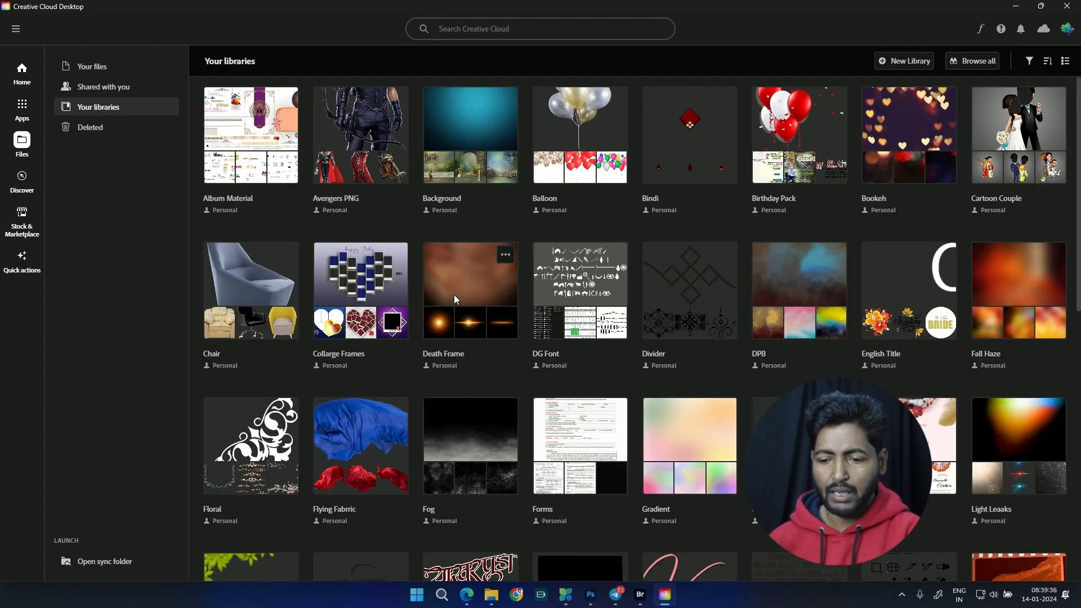
# Step: Open the Death Frame library and look through its frames, titles and decorative elements down to the end
pyautogui.click(454, 295)
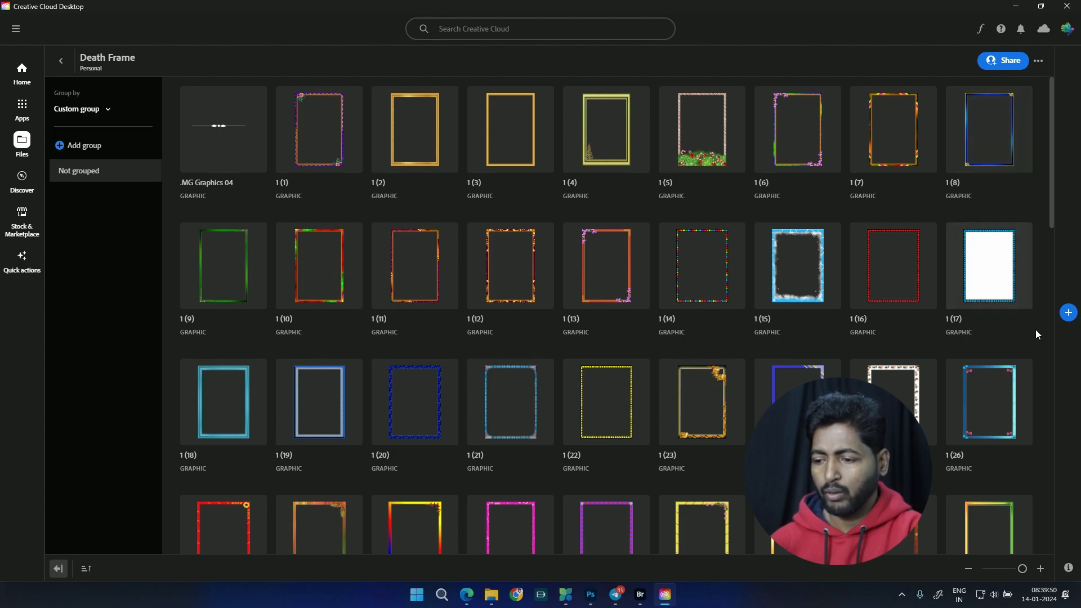
pyautogui.scroll(-10, 835, 374)
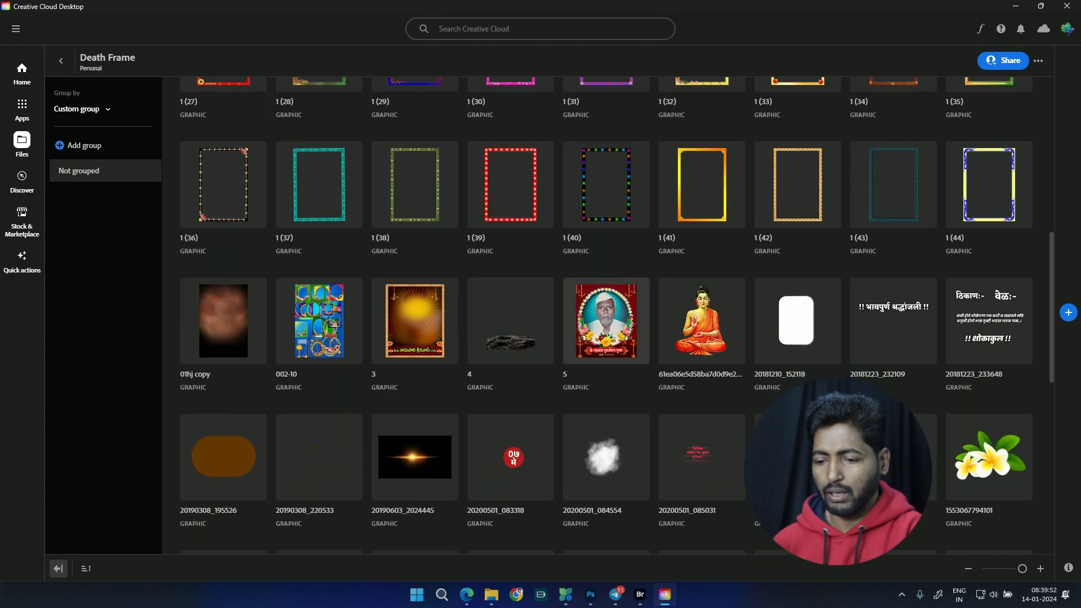
pyautogui.scroll(-2, 586, 225)
pyautogui.scroll(3, 484, 338)
pyautogui.scroll(-2, 472, 253)
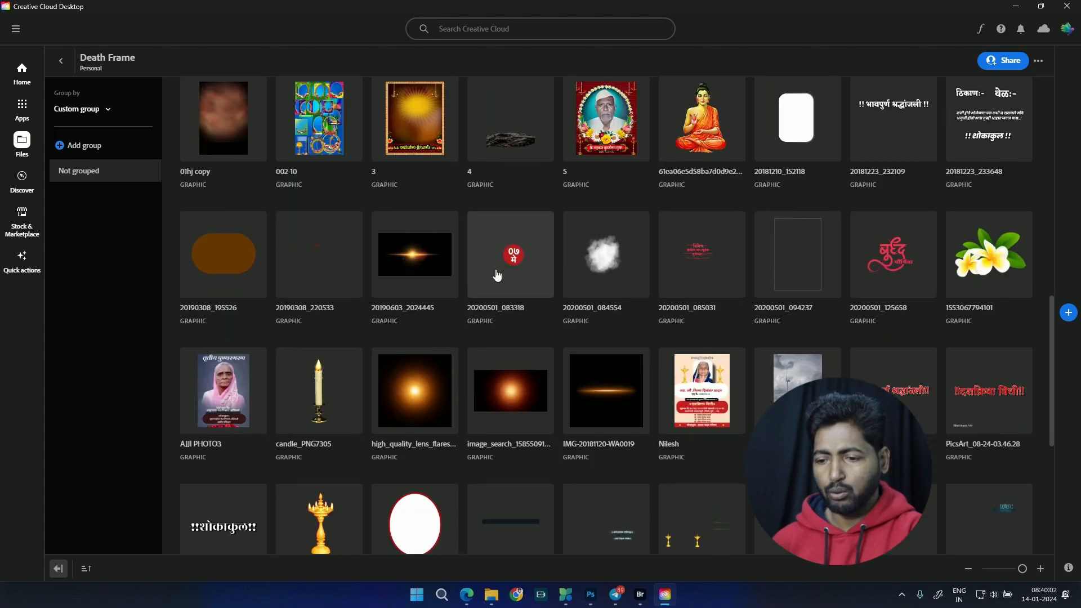
pyautogui.scroll(-5, 458, 237)
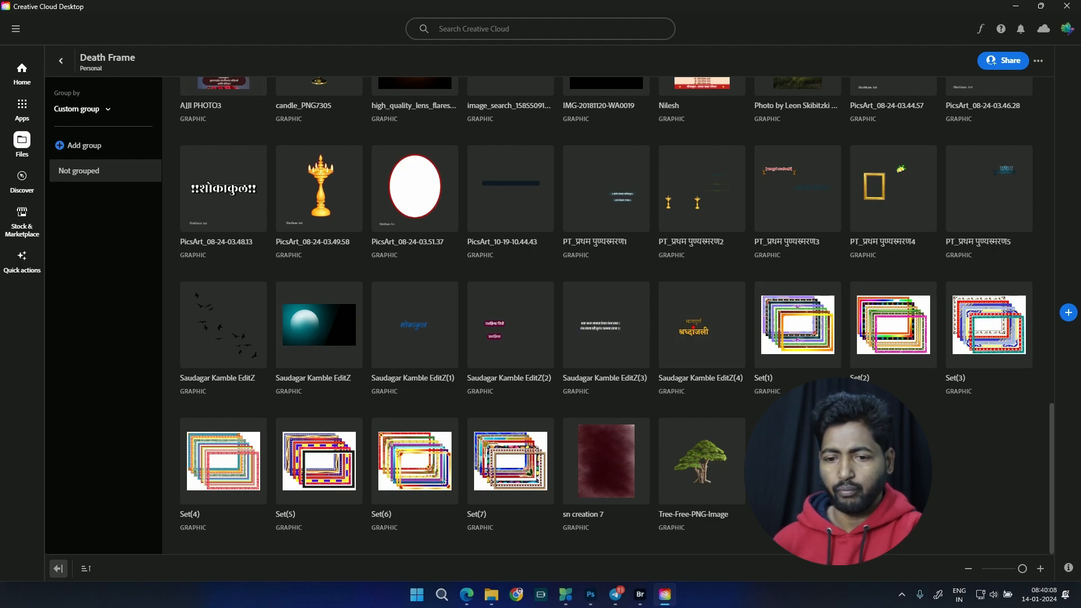
pyautogui.click(61, 61)
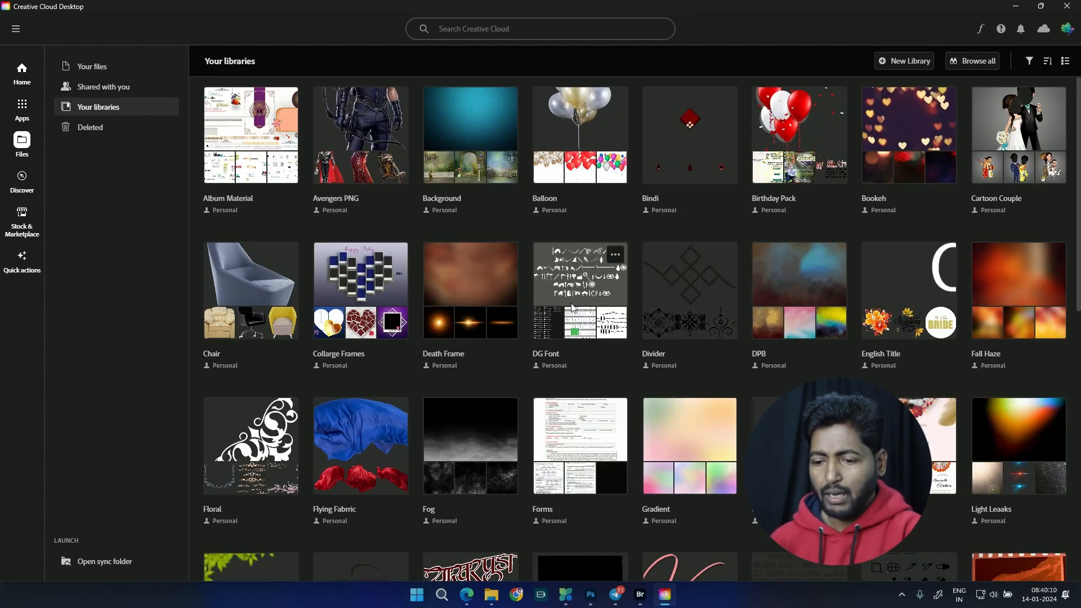
# Step: Examine the DG Font and Divider libraries and open the DPB background library
pyautogui.click(590, 328)
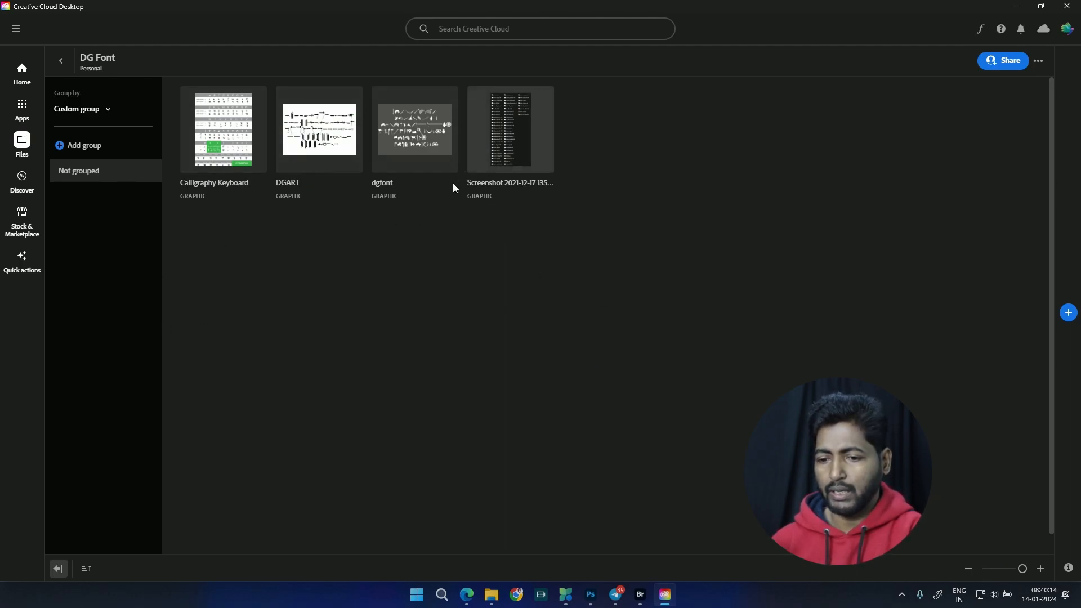
pyautogui.click(61, 61)
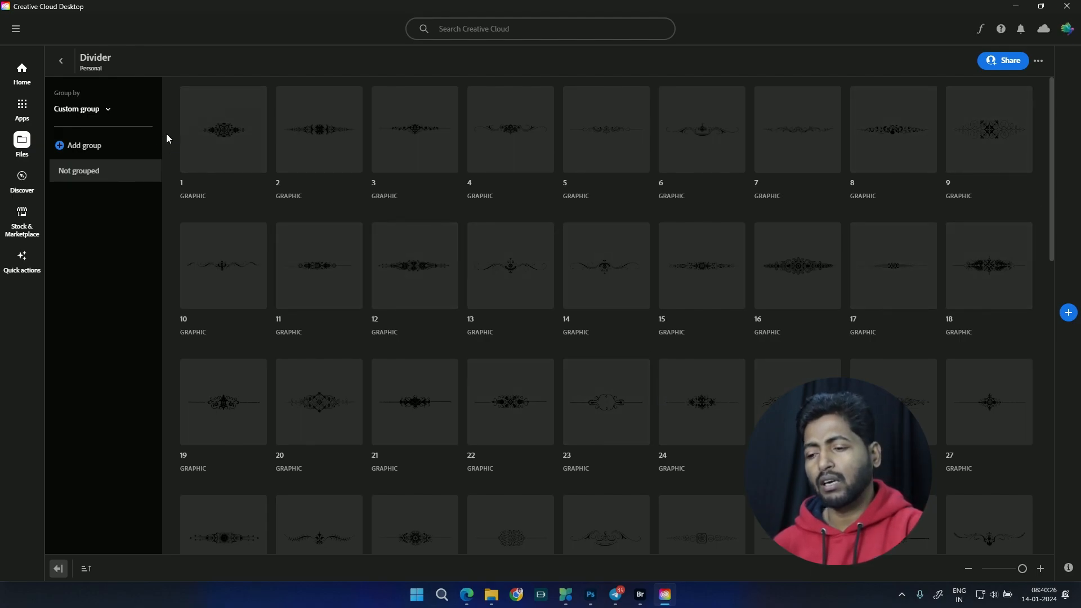
pyautogui.click(60, 61)
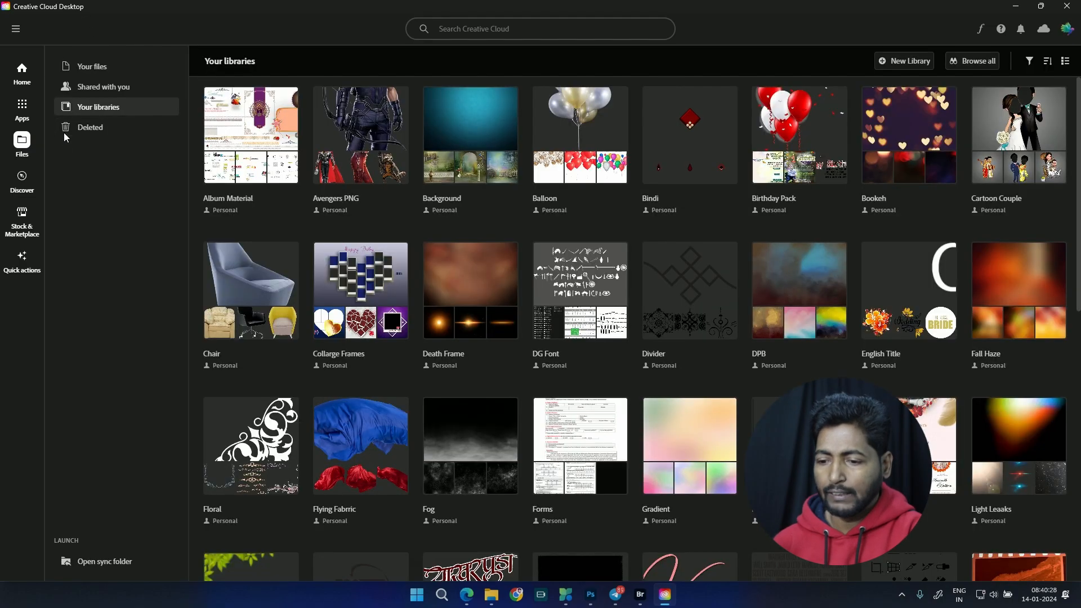
pyautogui.click(810, 287)
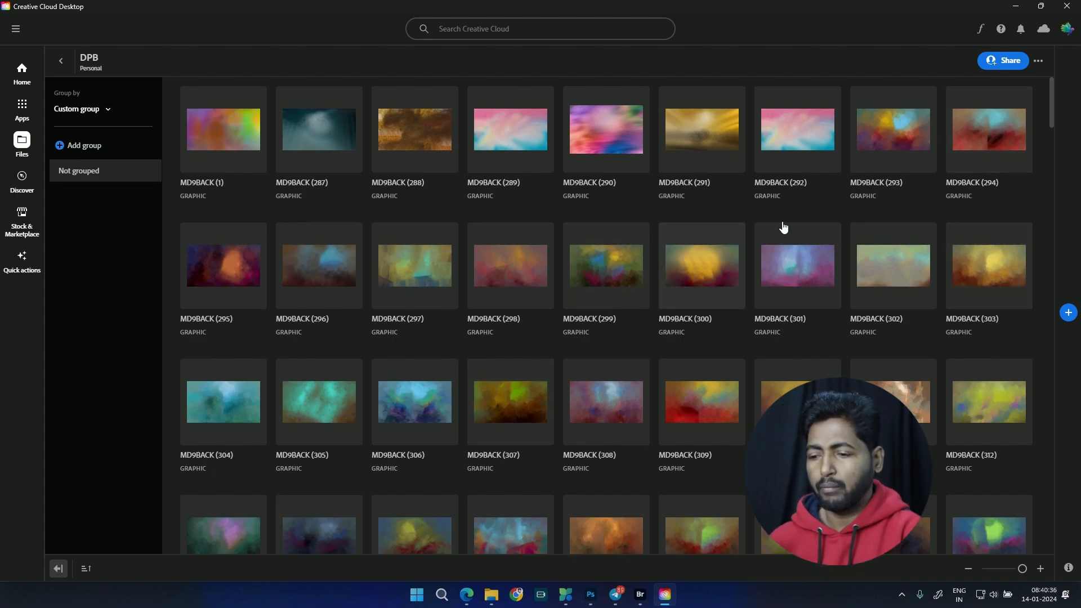
# Step: Look through the DPB library's backgrounds down to the last one and return to the library overview
pyautogui.scroll(-5, 698, 348)
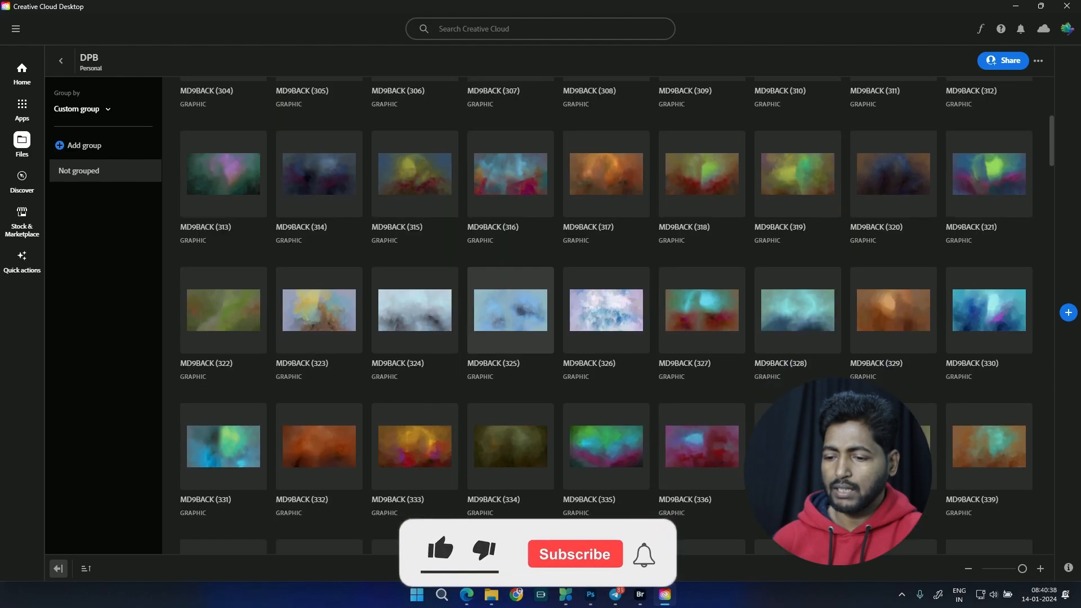
pyautogui.scroll(-20, 572, 239)
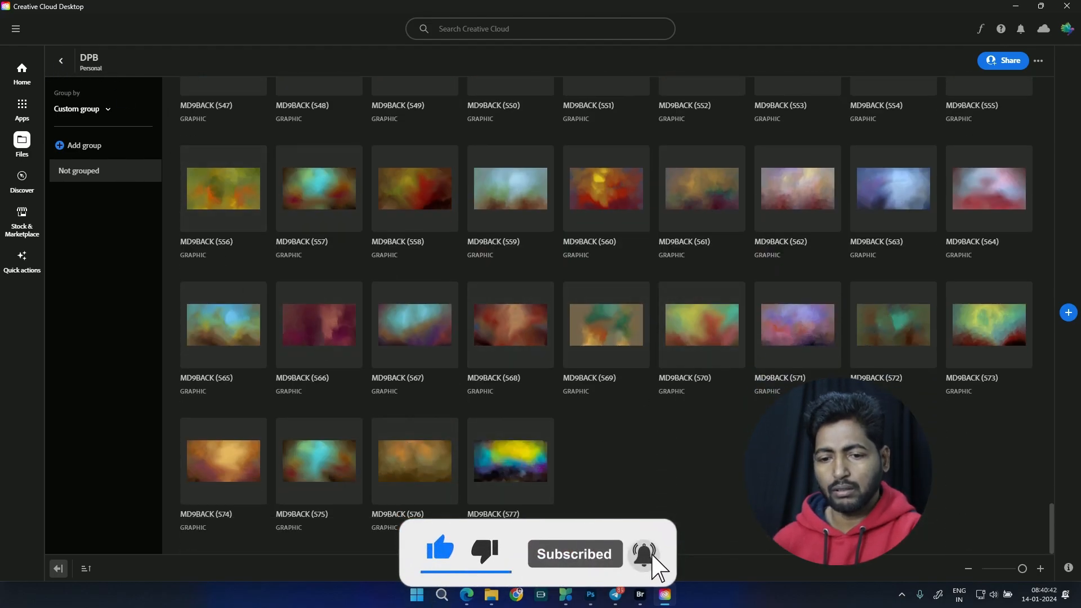
pyautogui.hotkey('alt', 'Left')
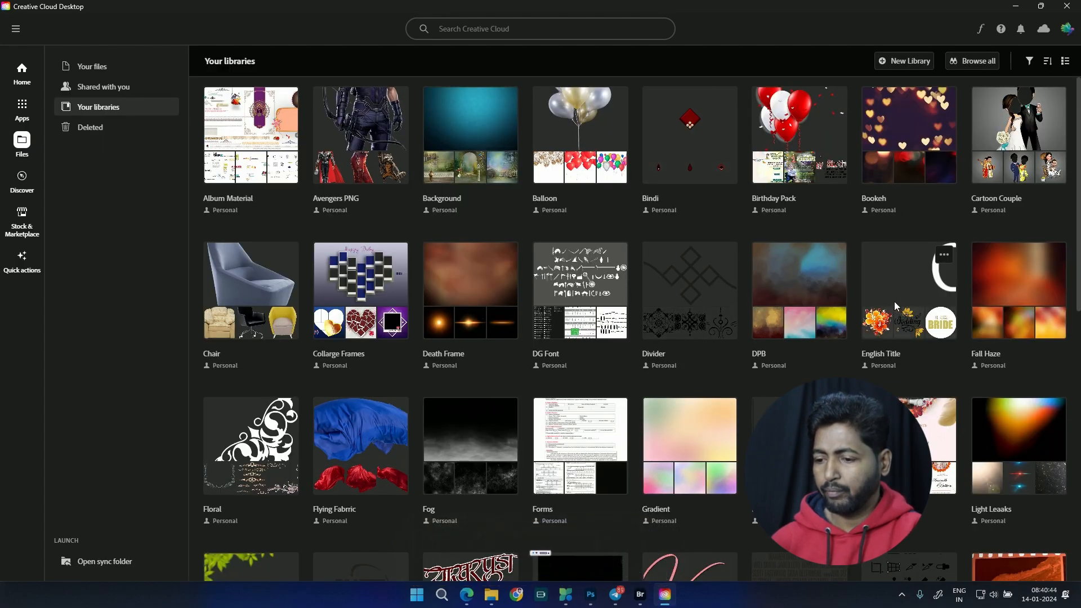
# Step: View the title graphics in the English Title library and the blurred backgrounds in the Fall Haze library
pyautogui.click(887, 360)
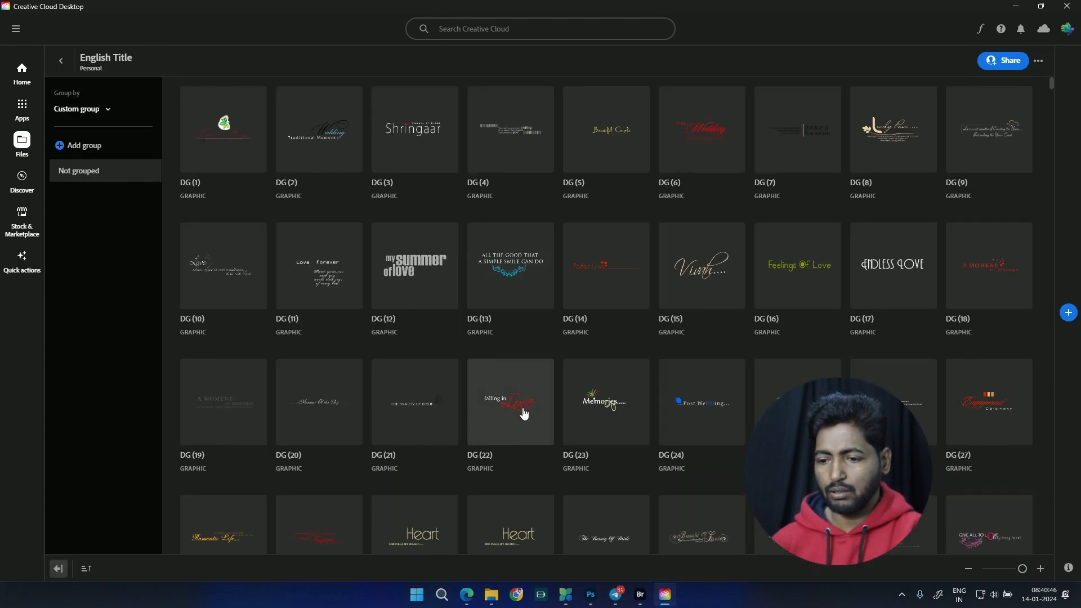
pyautogui.click(62, 63)
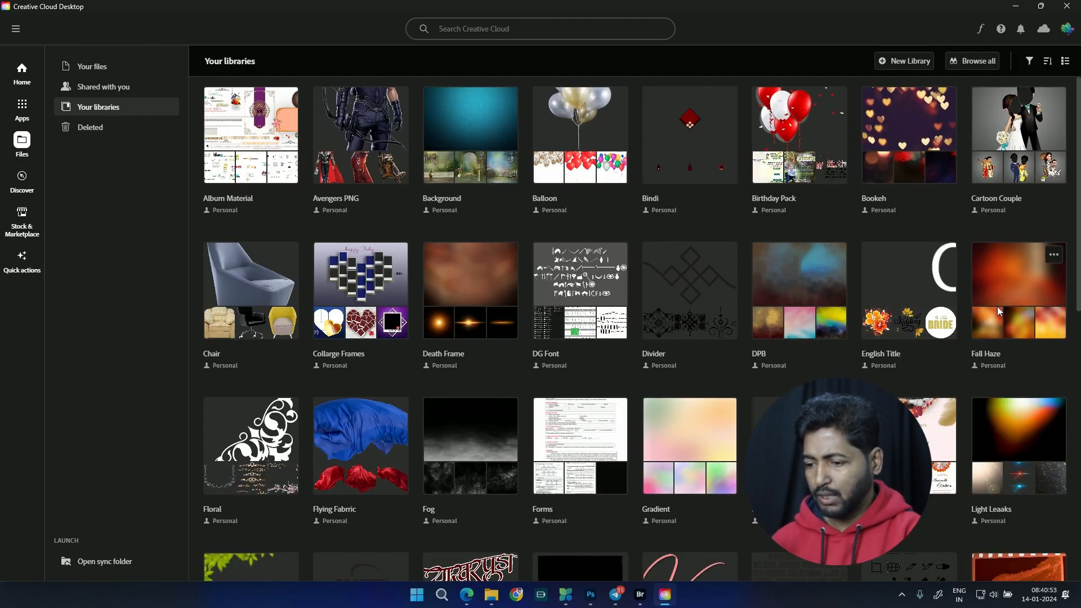
pyautogui.click(1020, 318)
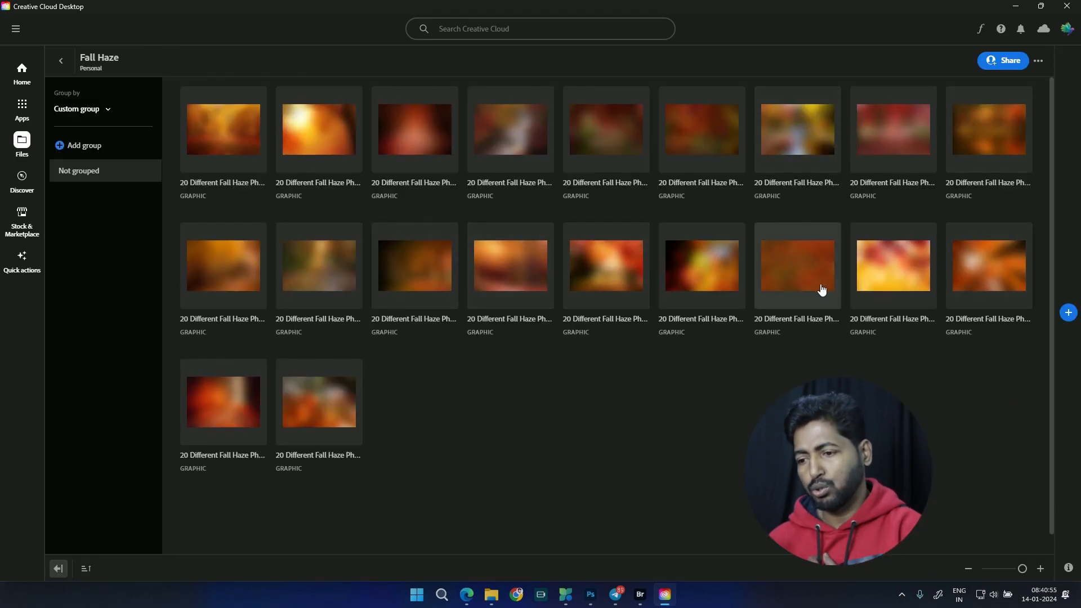
pyautogui.click(68, 67)
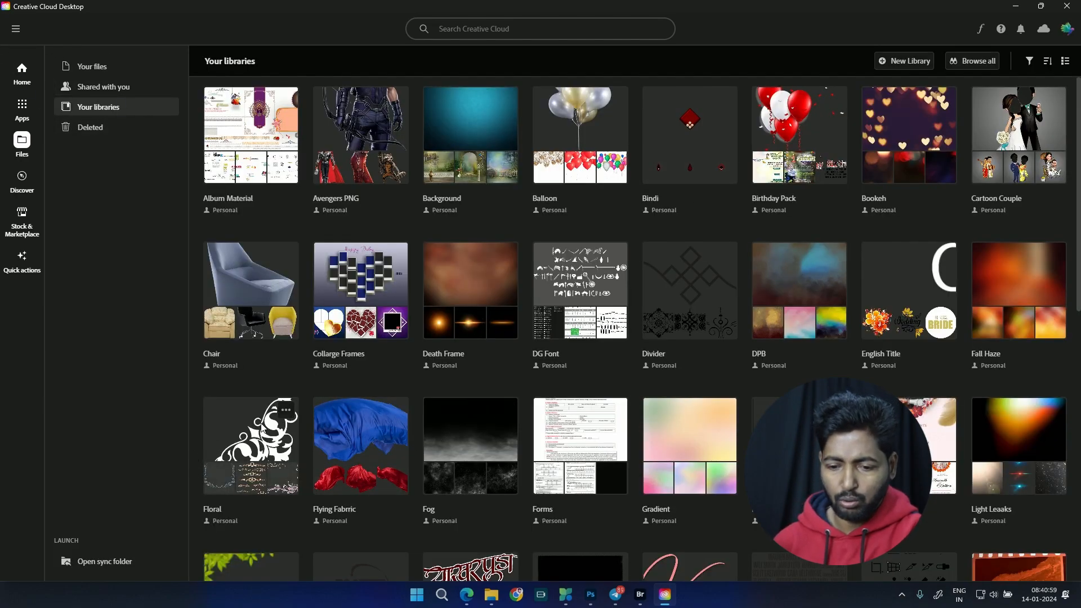
# Step: Open the Floral library, look through its ornaments, borders and frames, and return to the library overview
pyautogui.click(242, 445)
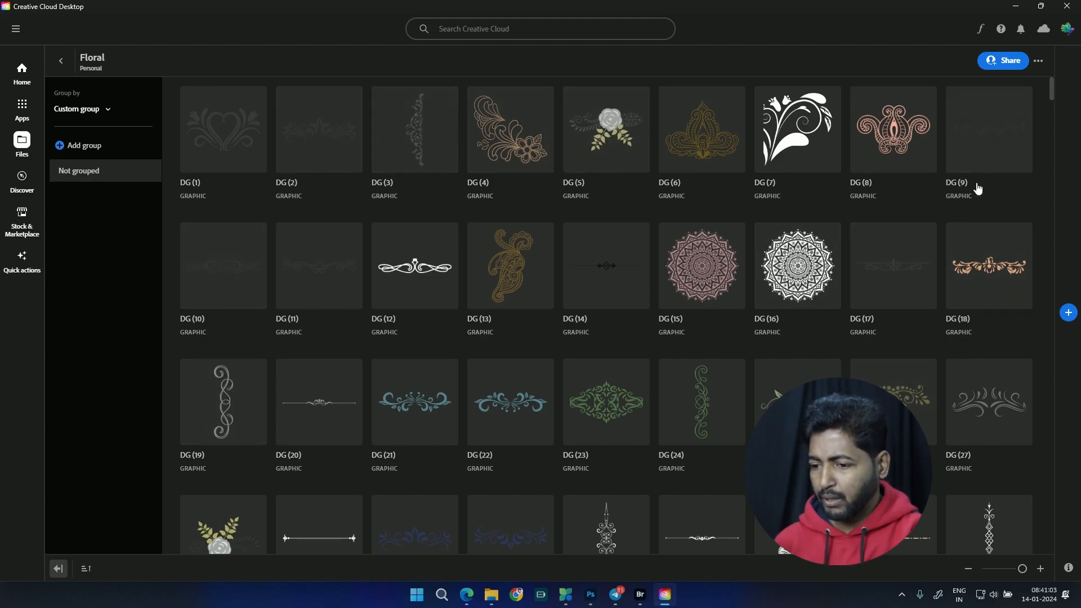
pyautogui.scroll(-15, 507, 394)
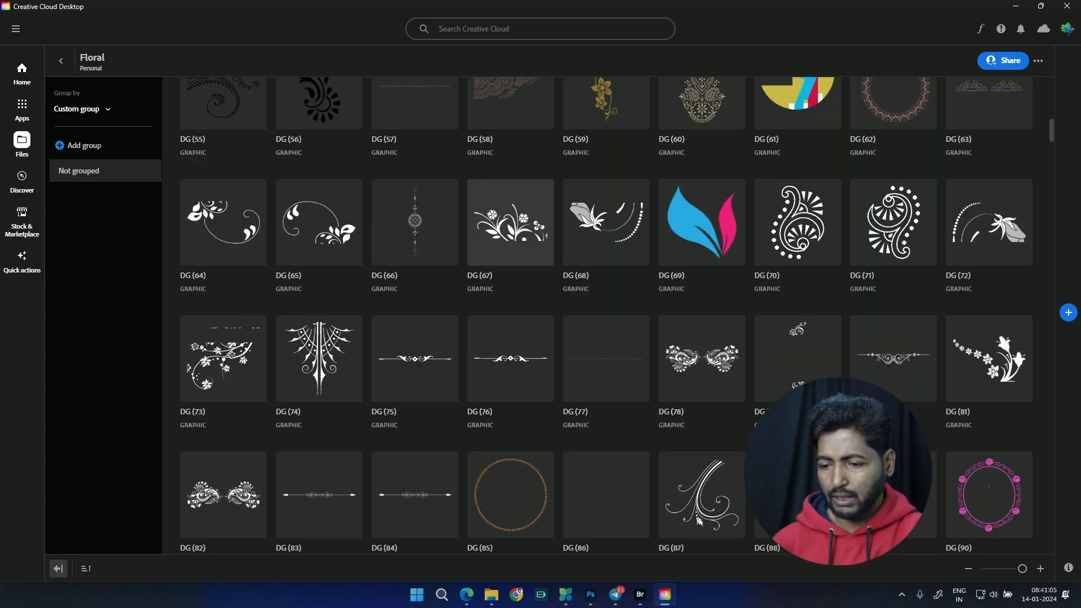
pyautogui.scroll(-20, 424, 514)
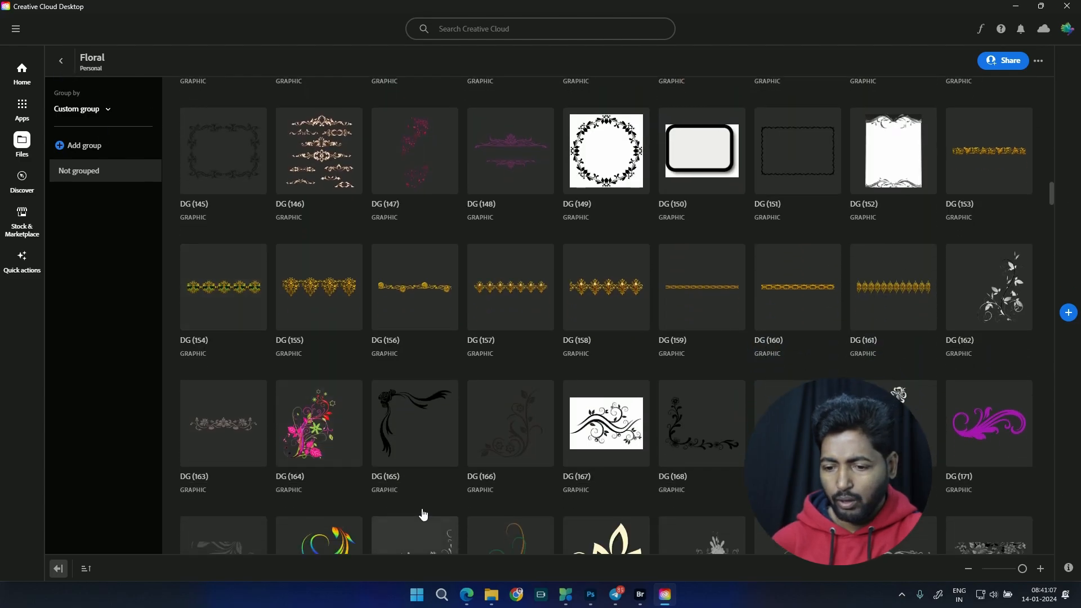
pyautogui.click(61, 60)
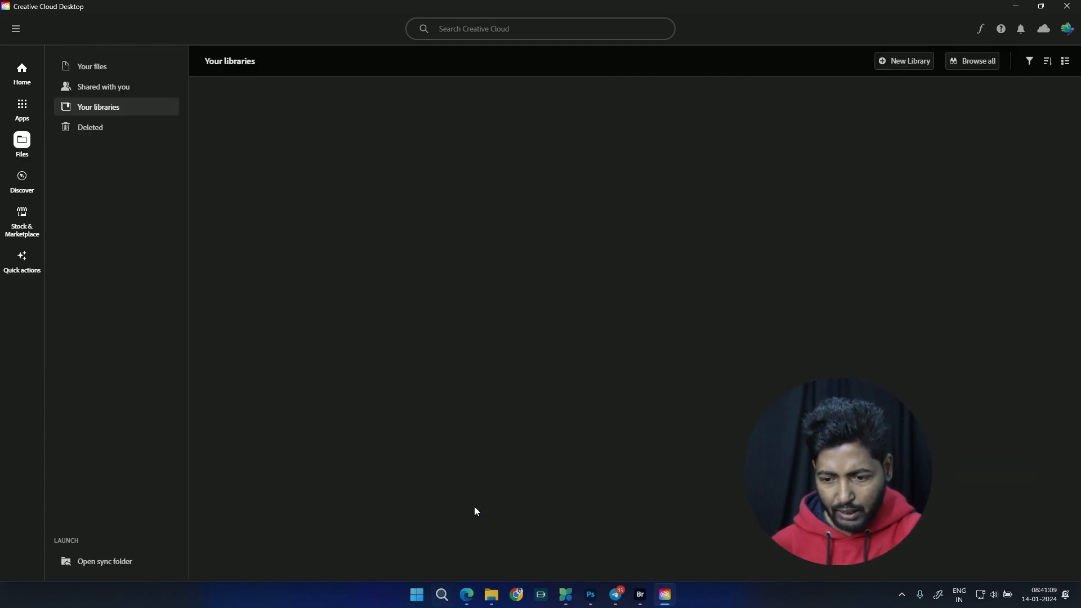
# Step: Open the Flying Fabrric library, look through its colored fabric graphics down to the end, and return to the overview
pyautogui.click(392, 426)
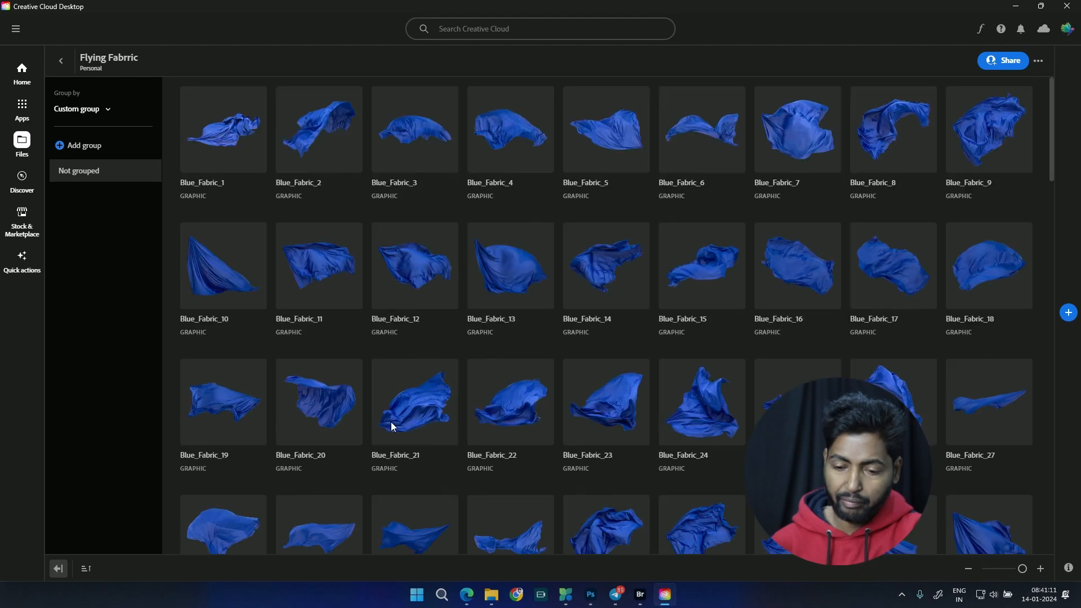
pyautogui.scroll(-15, 660, 359)
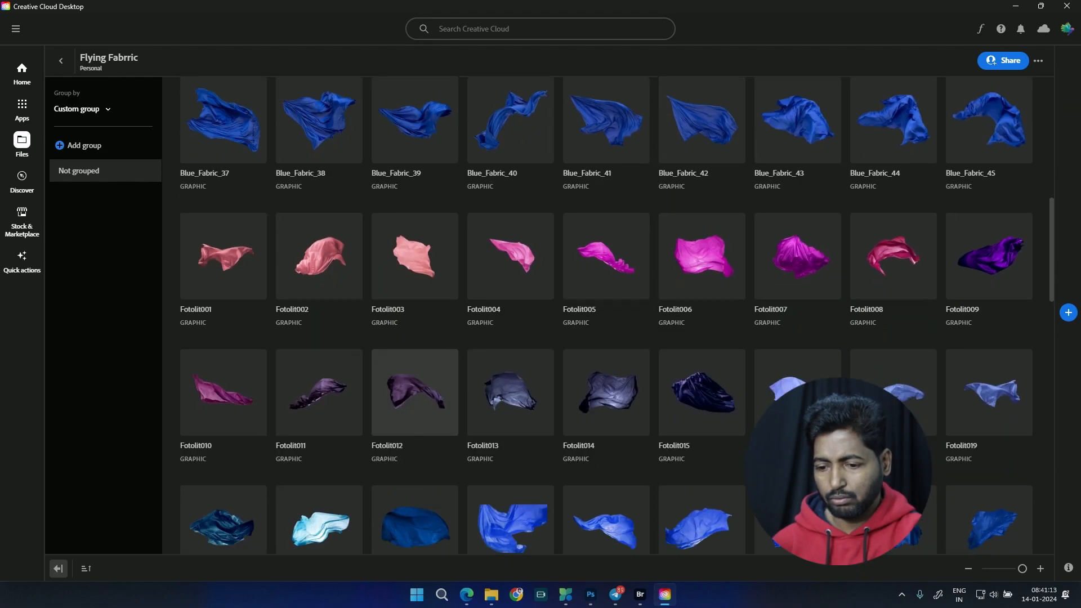
pyautogui.scroll(-6, 492, 374)
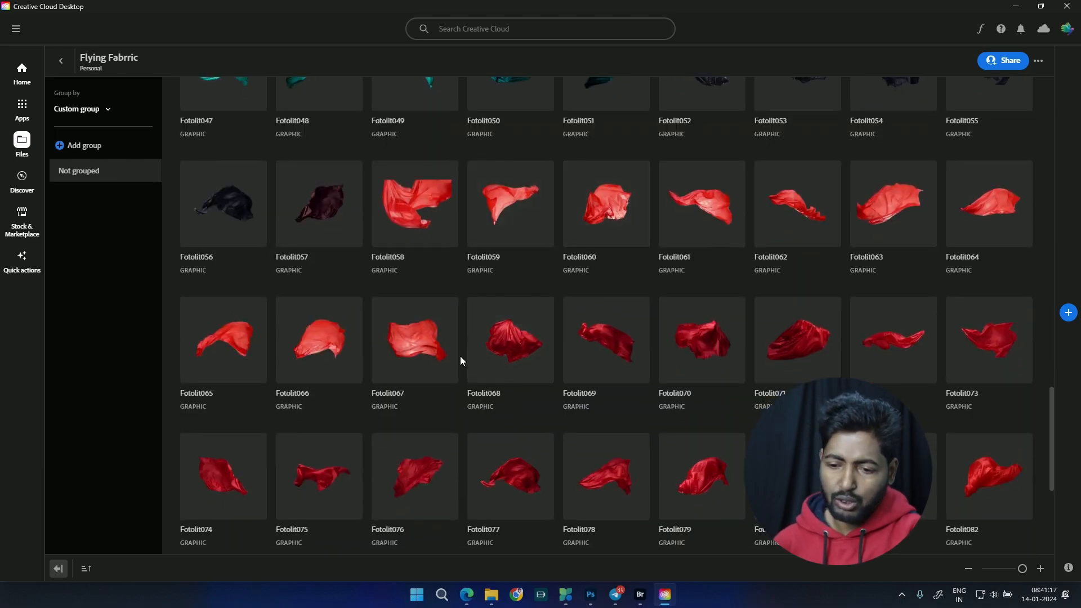
pyautogui.scroll(-3, 460, 356)
pyautogui.scroll(-3, 492, 457)
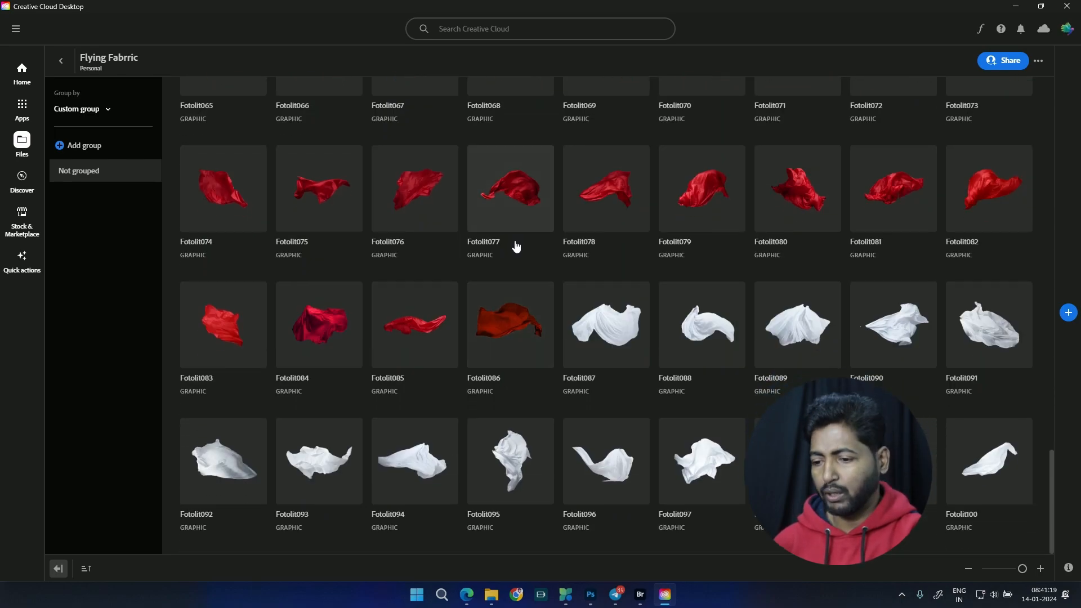
pyautogui.scroll(9, 514, 241)
pyautogui.scroll(8, 617, 389)
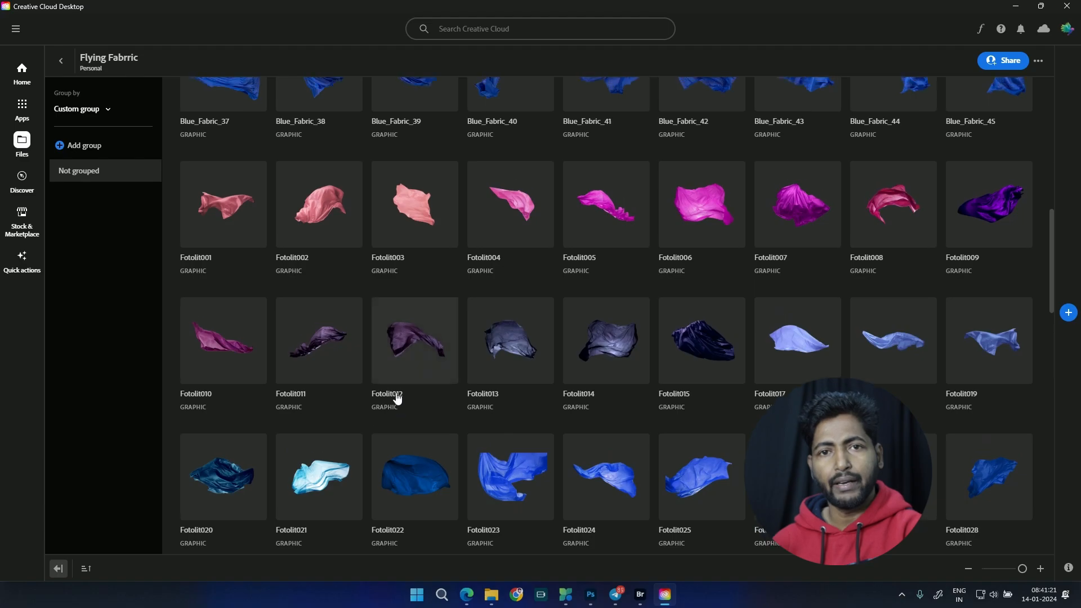
pyautogui.scroll(-15, 500, 344)
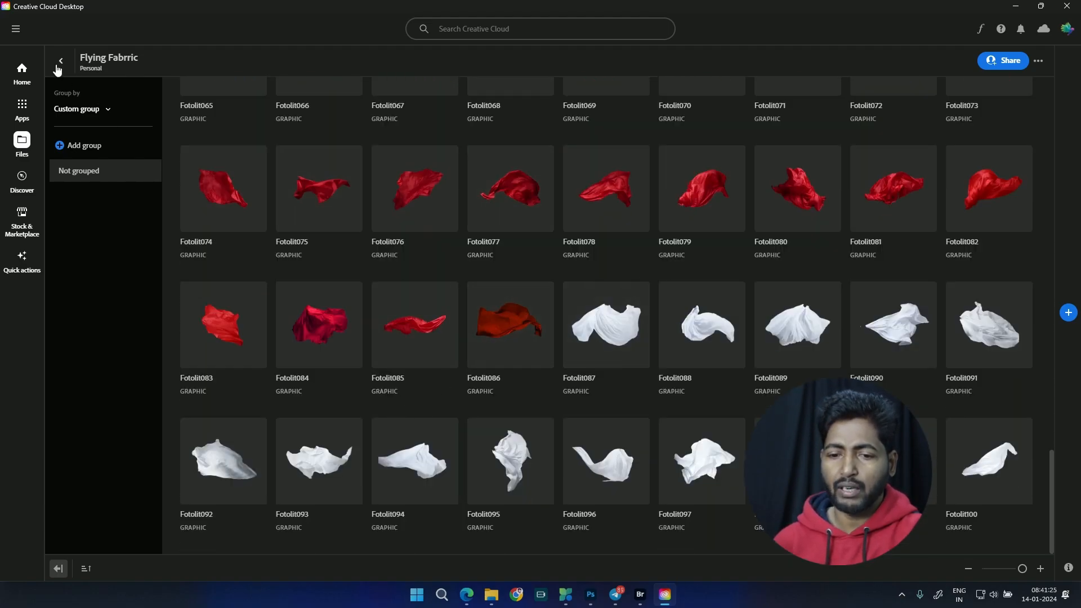
pyautogui.click(58, 63)
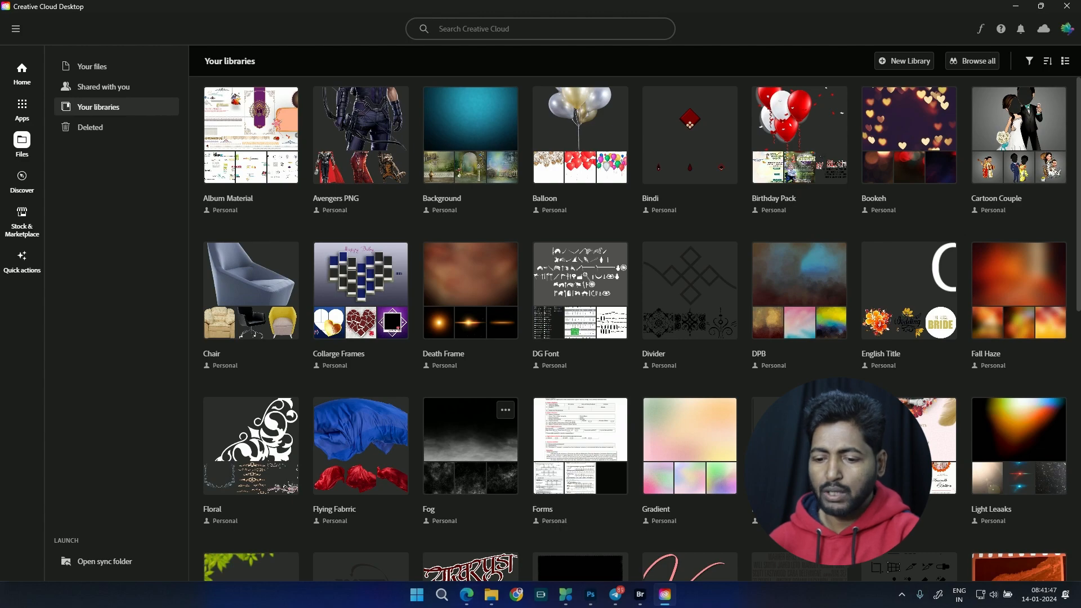
# Step: View the smoke graphics in the Fog library and the documents in the Forms library
pyautogui.click(472, 454)
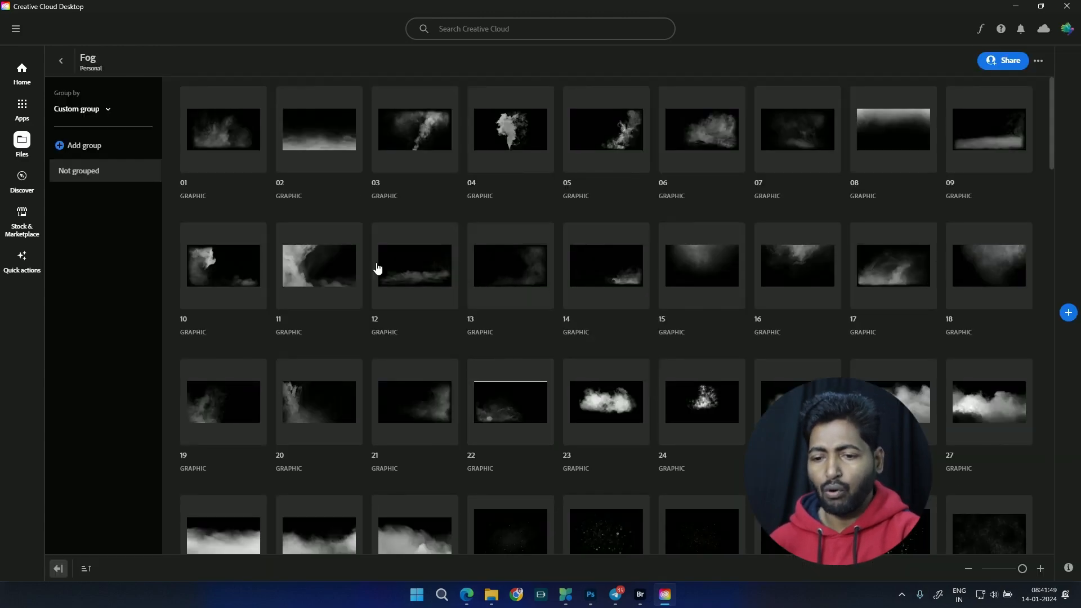
pyautogui.click(60, 63)
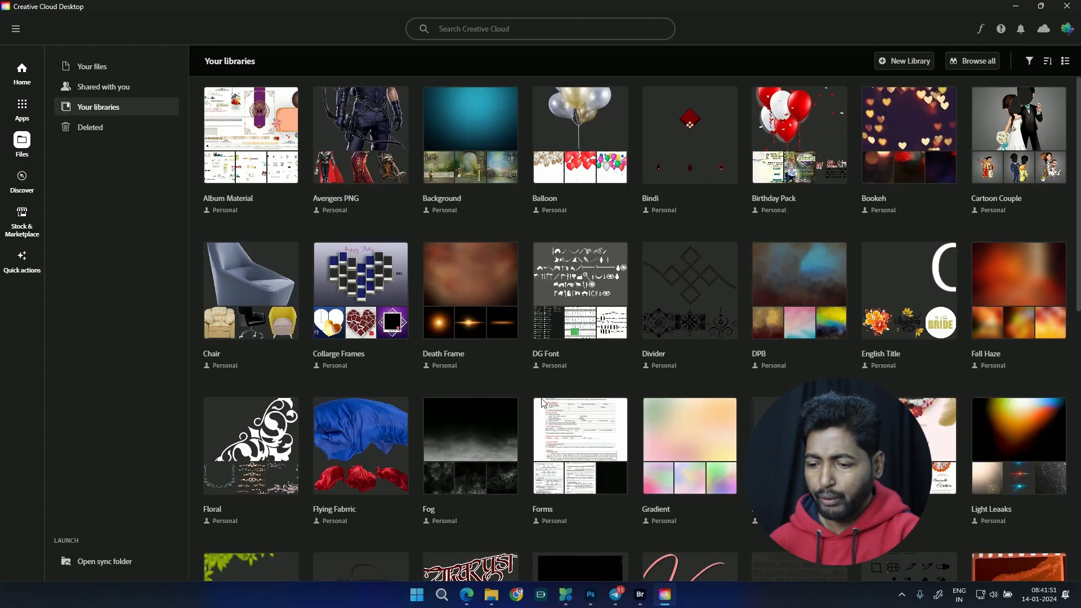
pyautogui.click(580, 445)
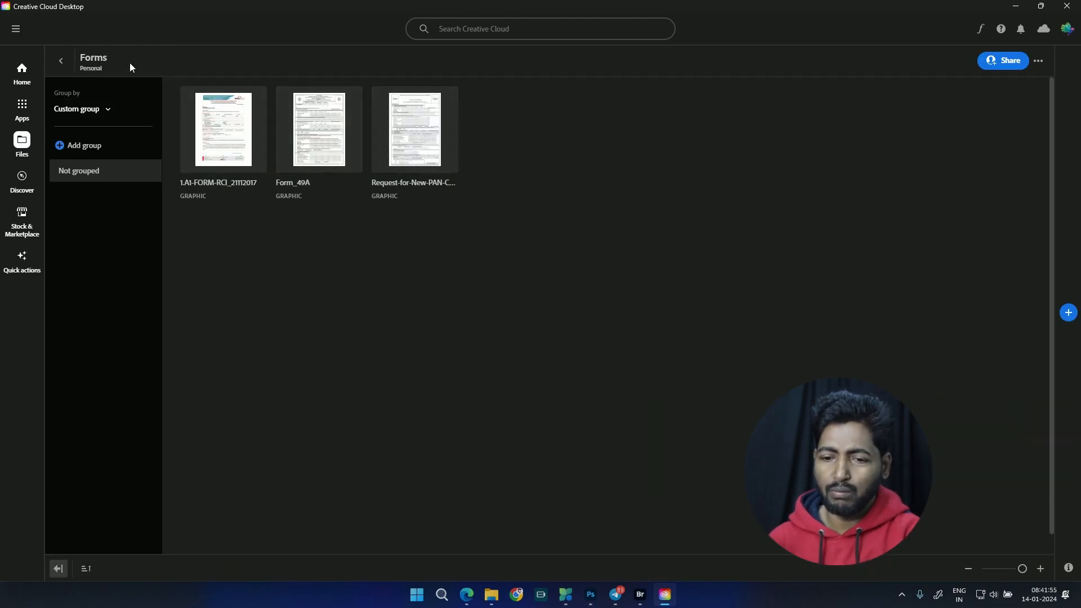
pyautogui.click(61, 61)
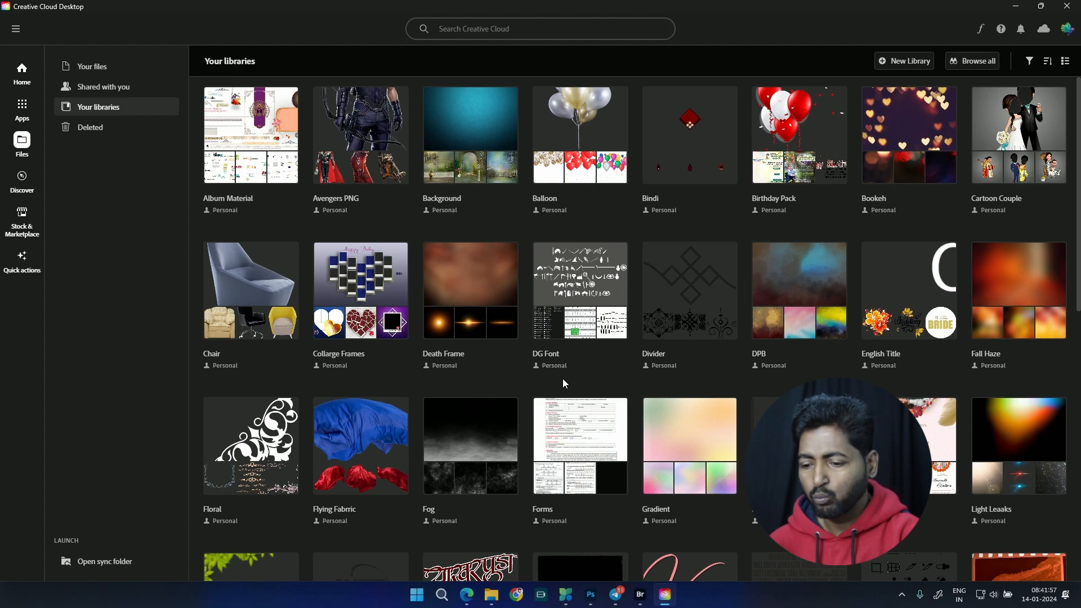
# Step: View the contents of the Gradient and infographic libraries and return to the library overview
pyautogui.click(708, 488)
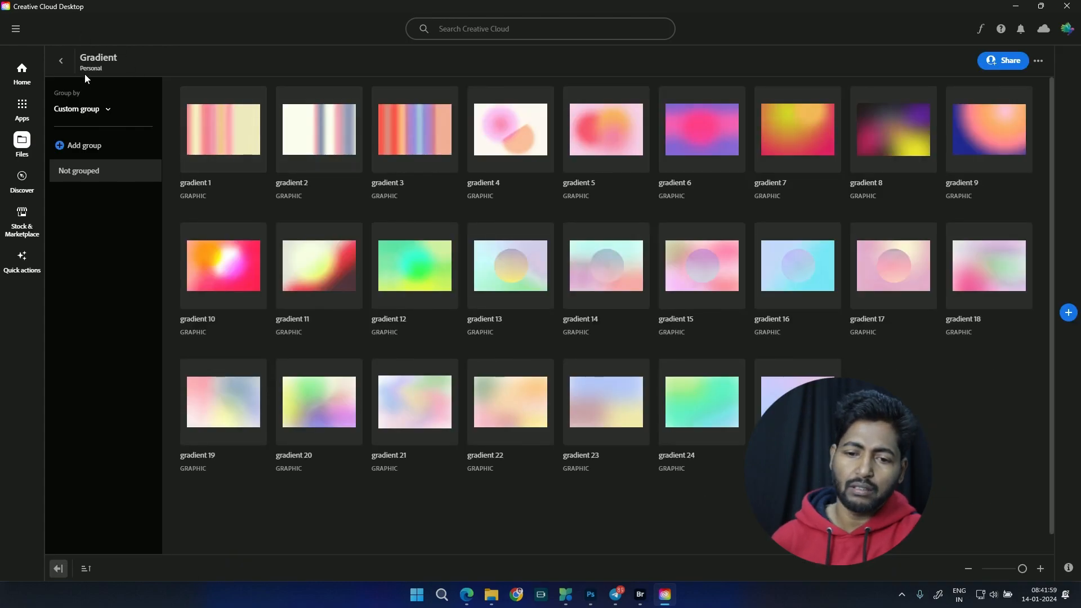
pyautogui.click(61, 61)
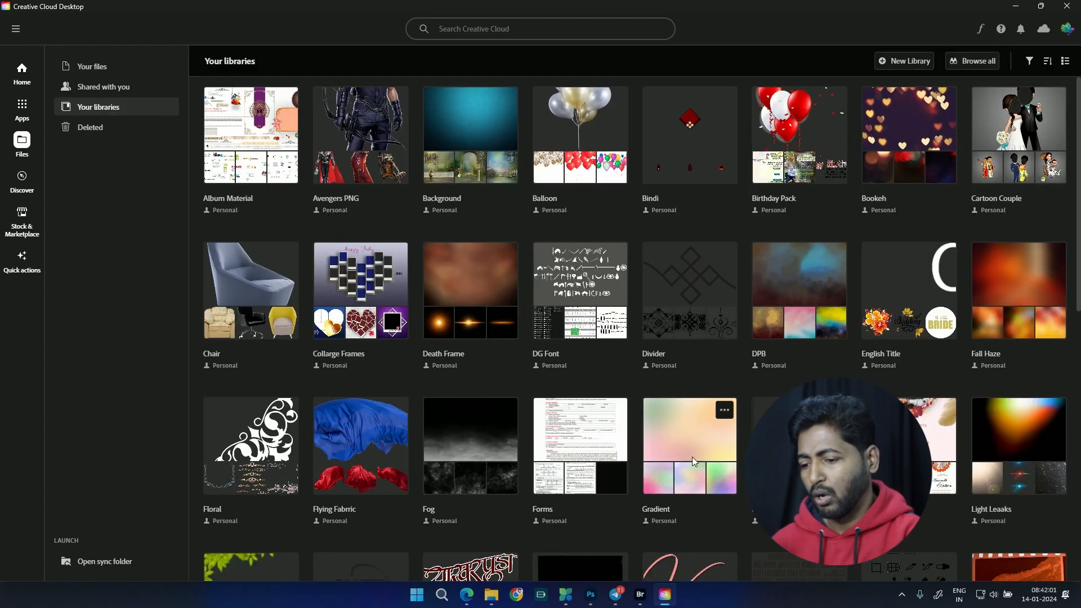
pyautogui.click(799, 462)
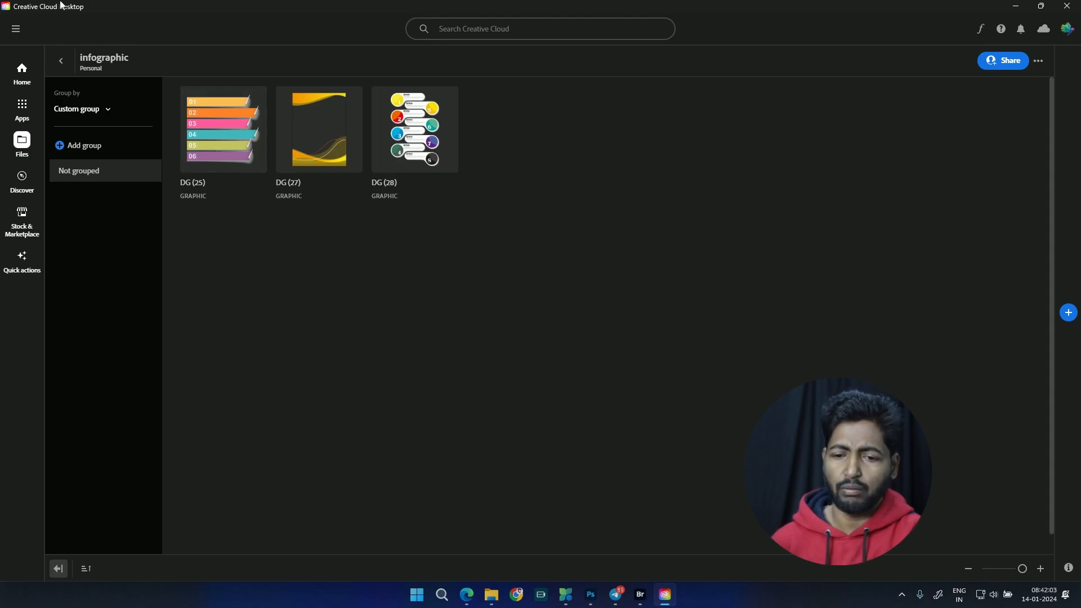
pyautogui.hotkey('alt', 'Left')
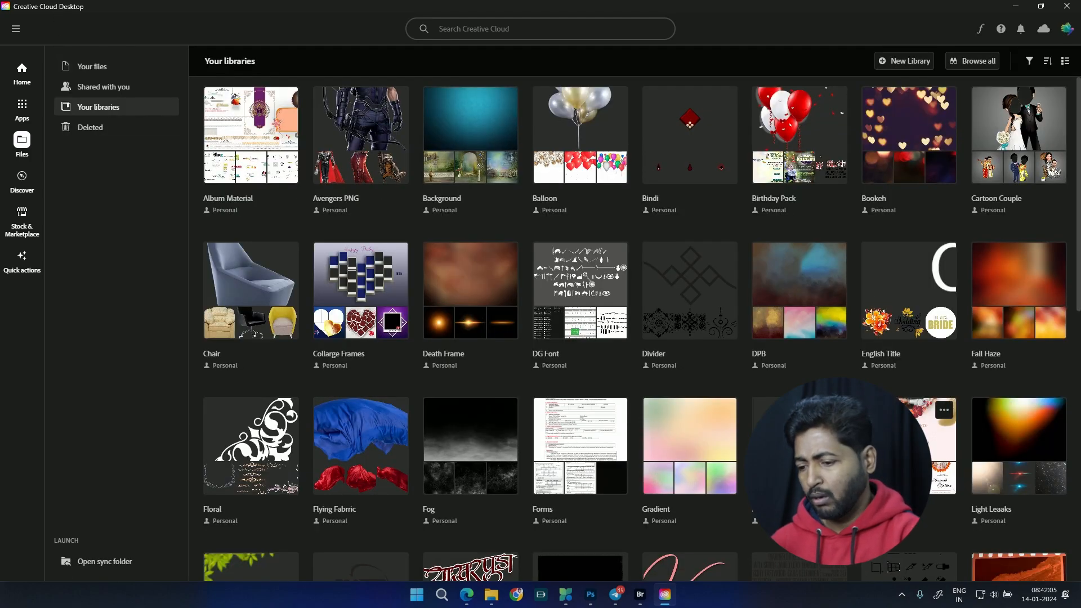
# Step: View the Invitation Card library, and look through the Light Leaaks library down to its end before returning to the overview
pyautogui.click(909, 445)
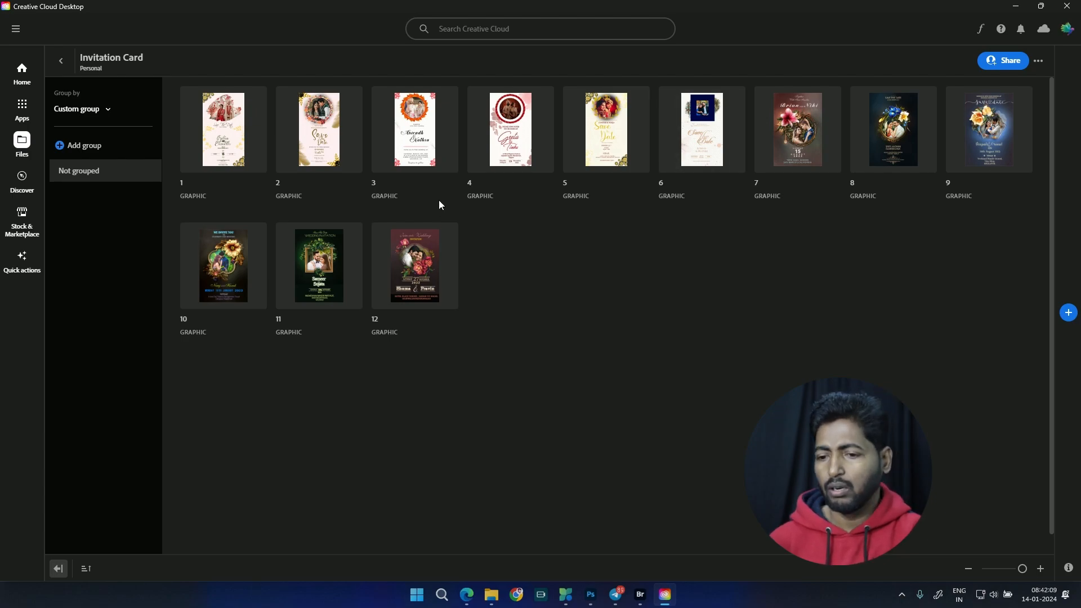
pyautogui.click(61, 60)
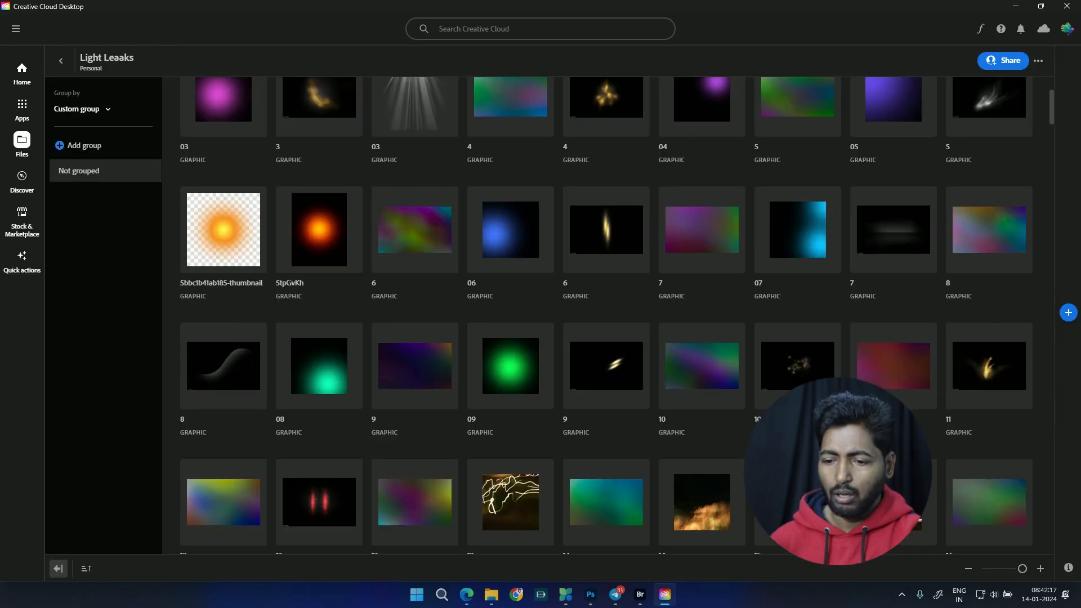
pyautogui.scroll(3, 518, 331)
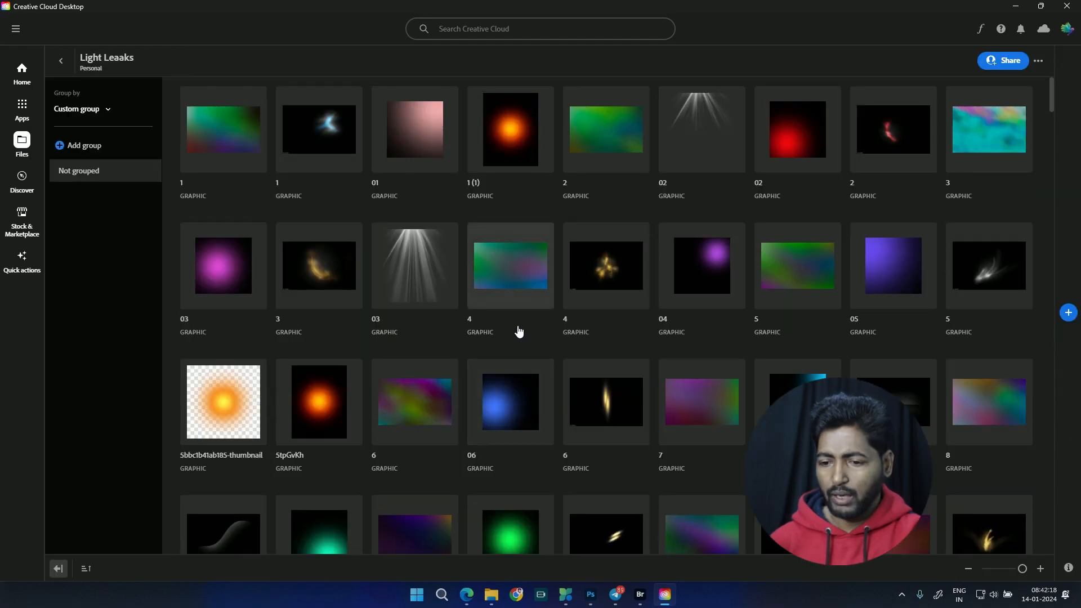
pyautogui.scroll(-12, 518, 330)
pyautogui.scroll(-10, 510, 338)
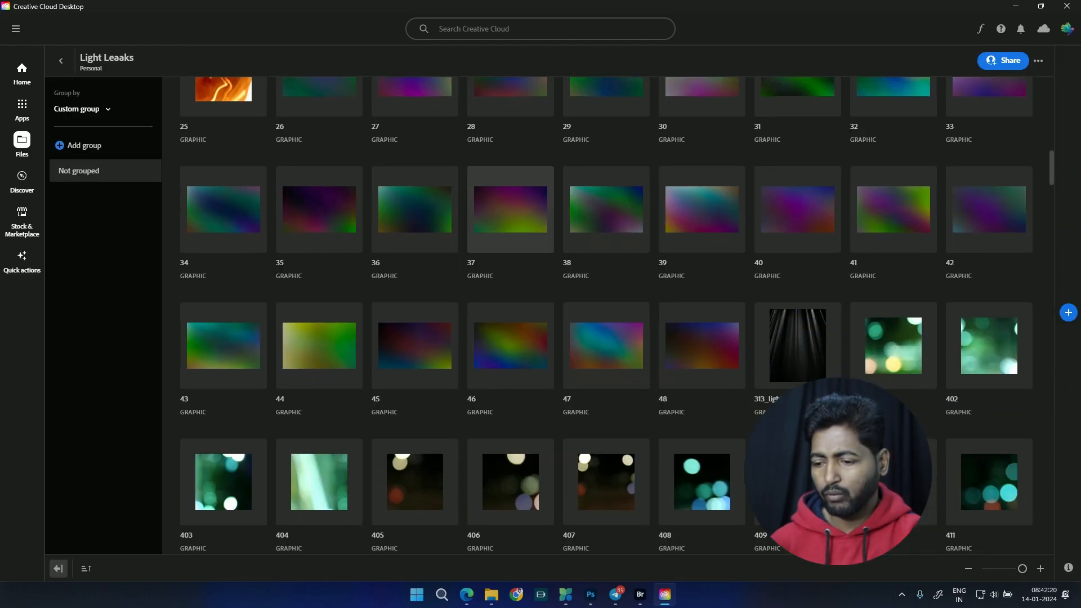
pyautogui.scroll(-12, 536, 381)
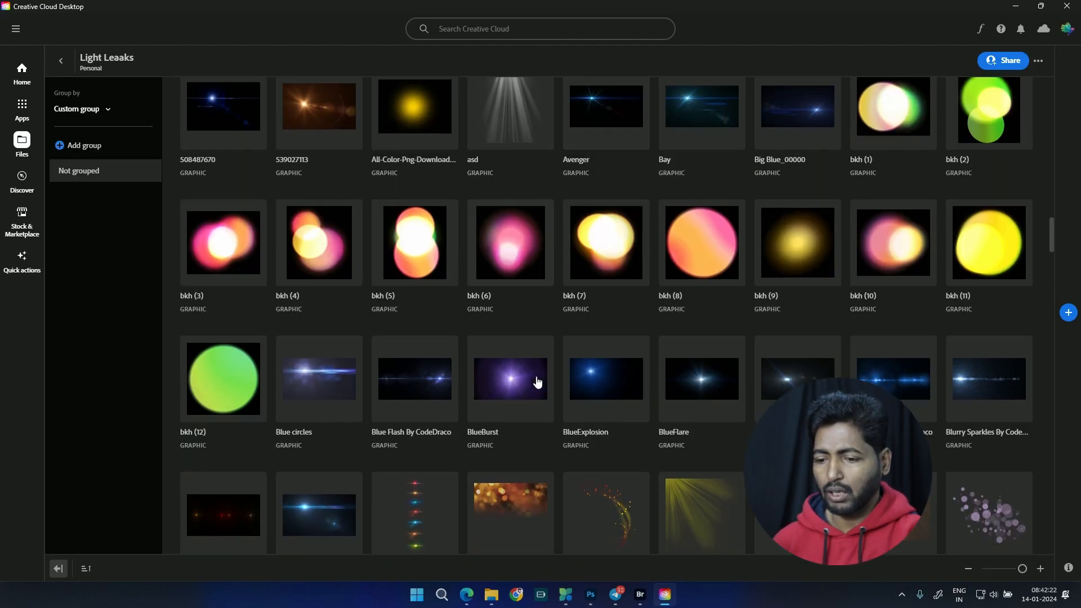
pyautogui.scroll(-15, 560, 362)
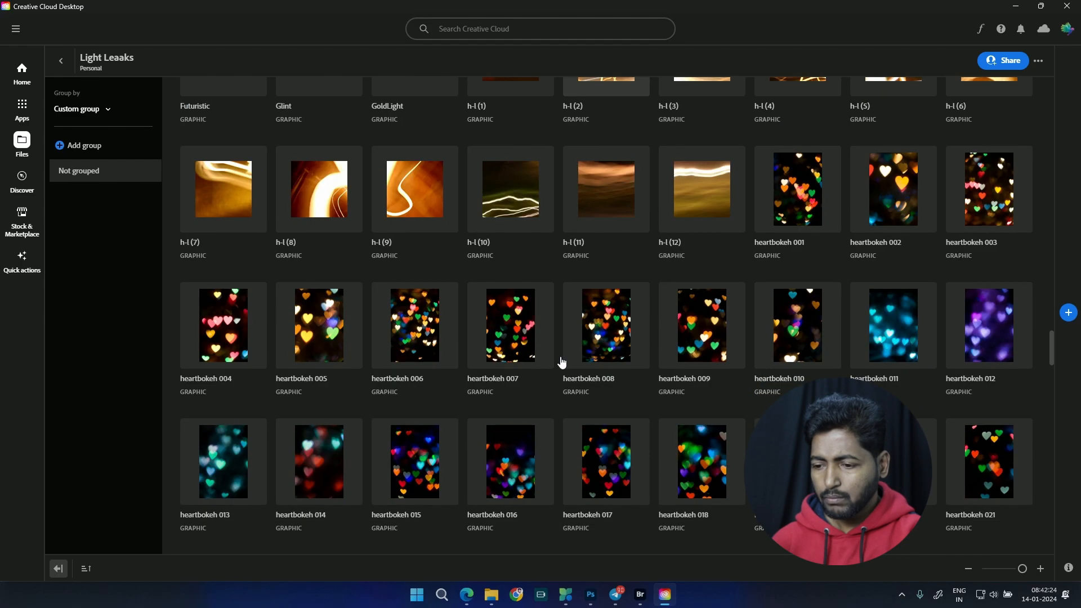
pyautogui.scroll(-15, 578, 421)
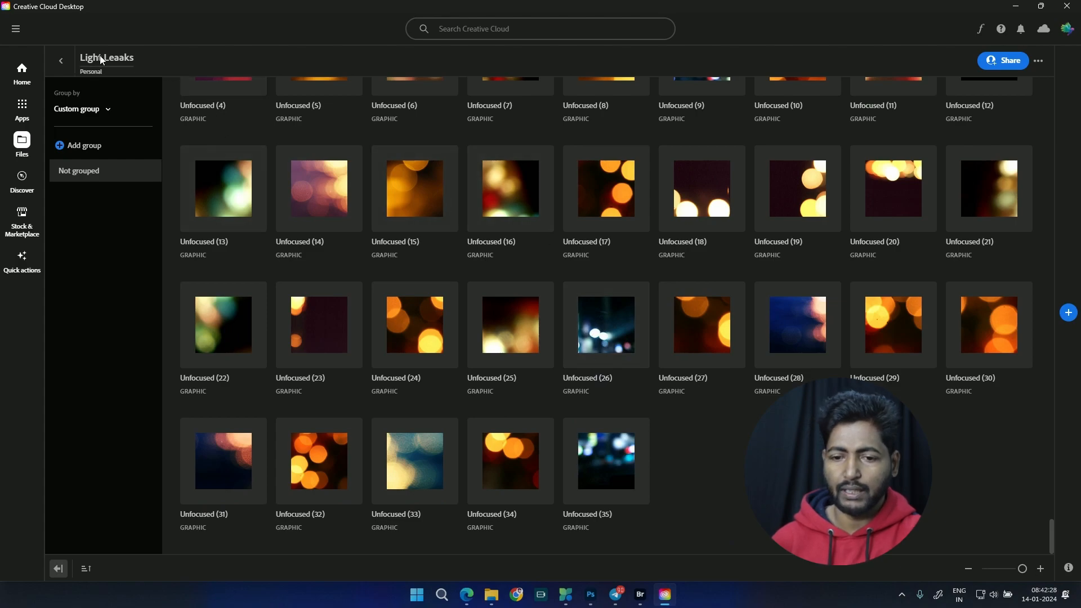
pyautogui.click(60, 61)
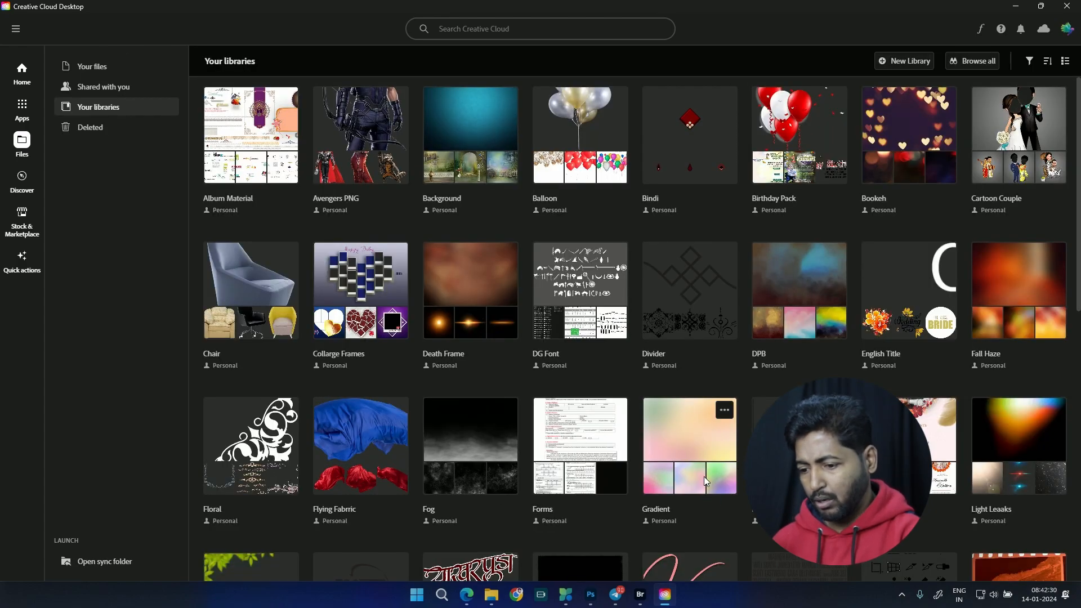
pyautogui.scroll(-4, 574, 265)
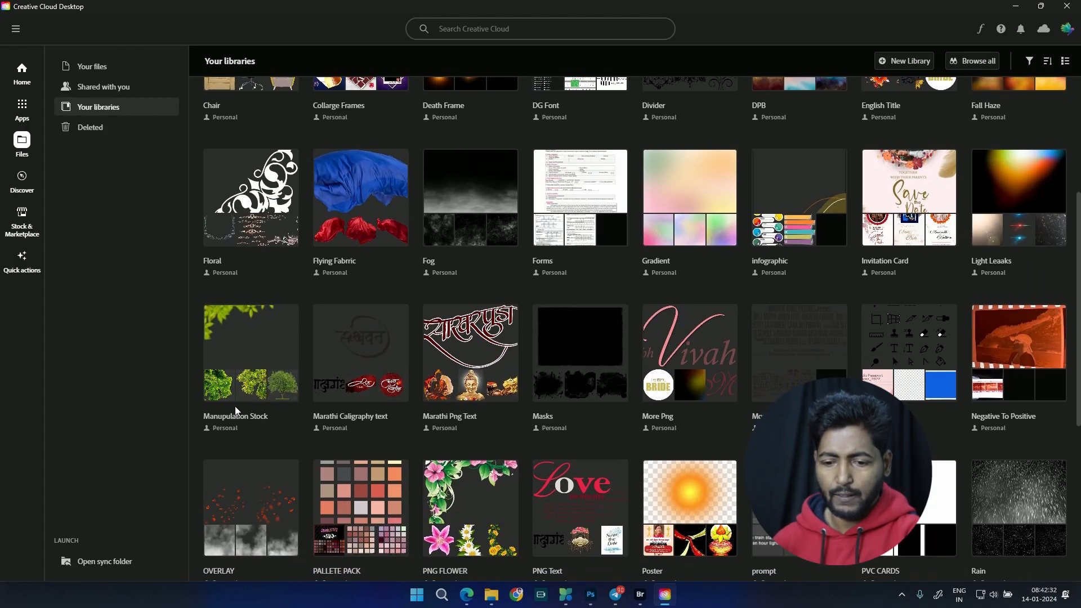
# Step: Open the Manupulation Stock library, look through its grass, flower, tree and branch graphics to the end, and return to the overview
pyautogui.click(247, 406)
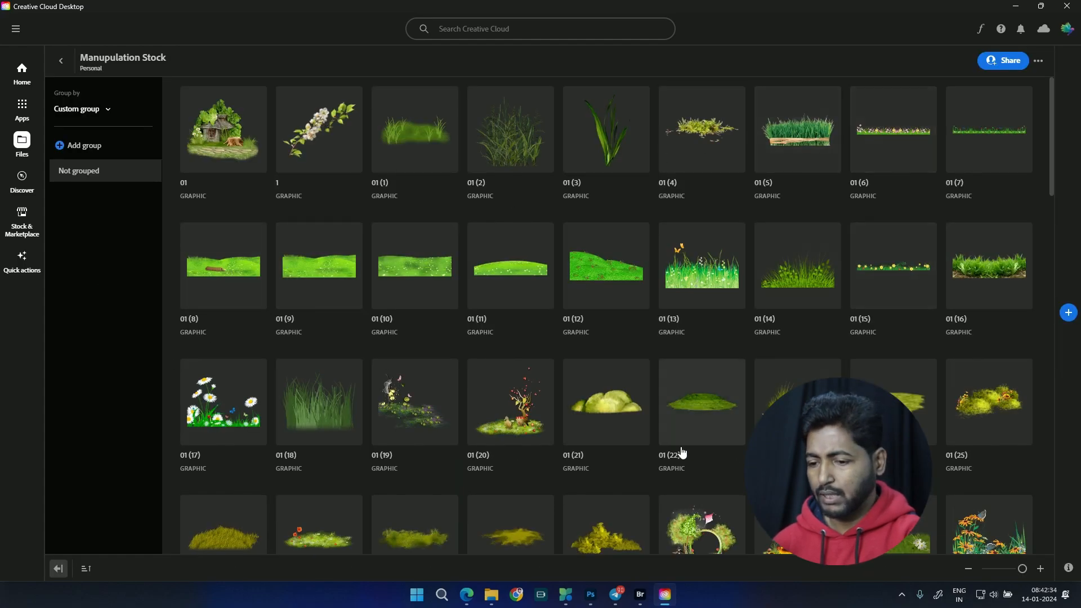
pyautogui.scroll(-15, 563, 225)
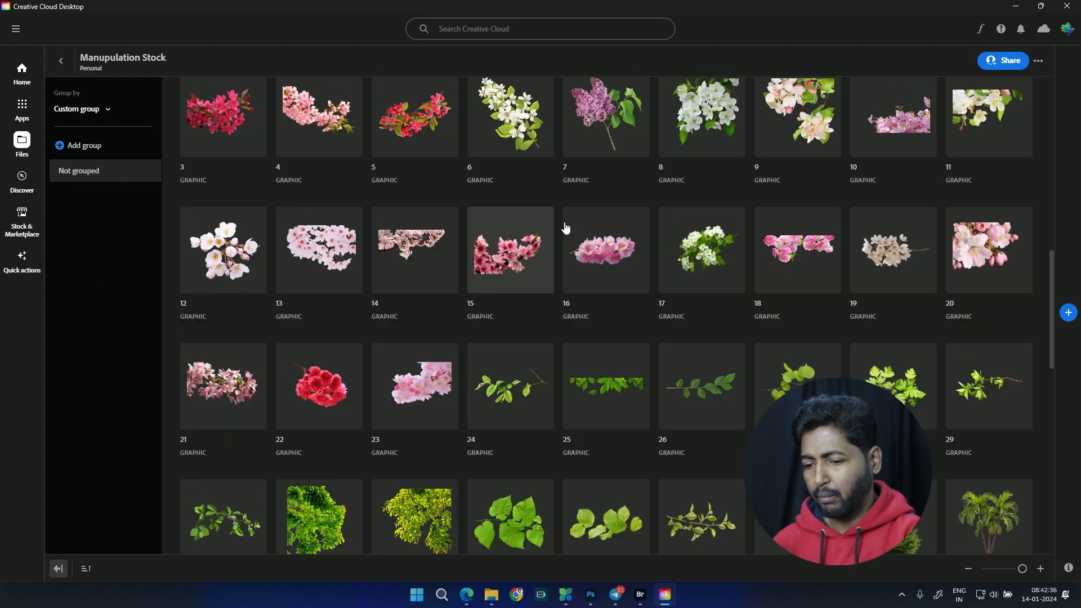
pyautogui.scroll(-10, 566, 227)
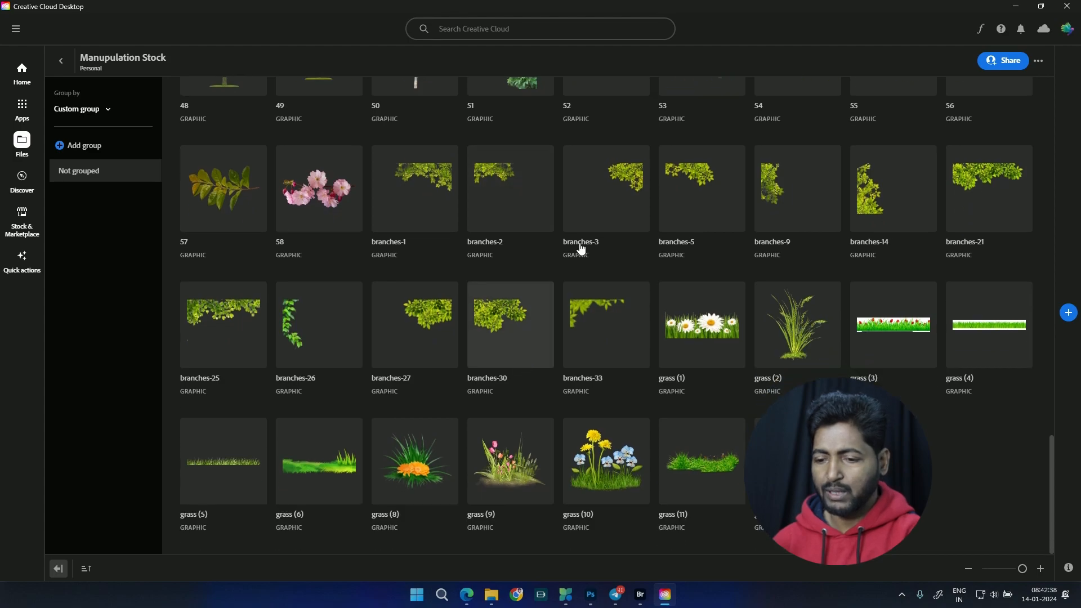
pyautogui.scroll(3, 688, 343)
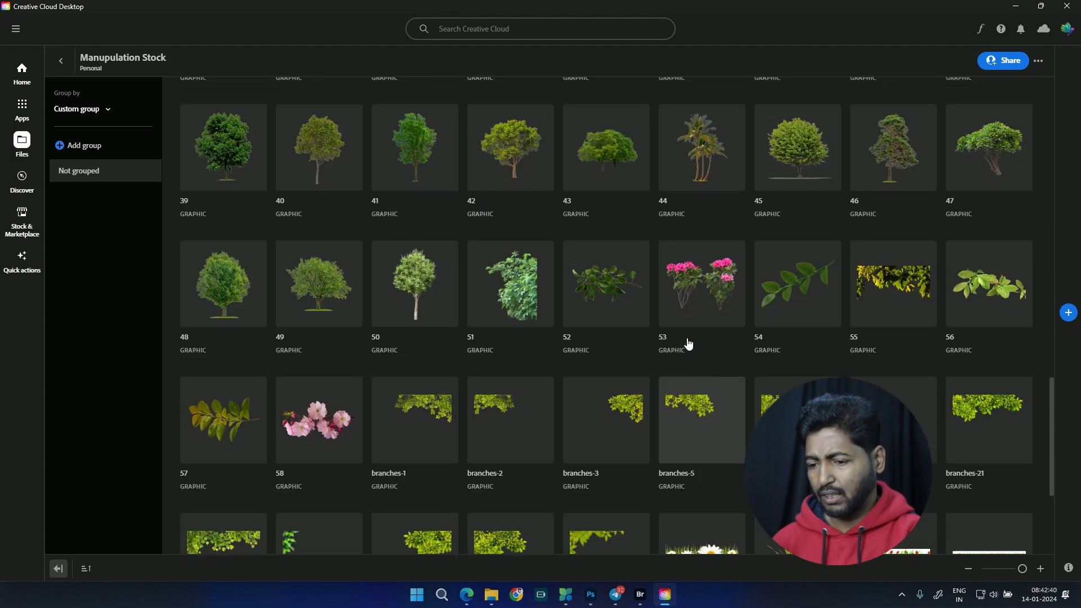
pyautogui.scroll(8, 688, 343)
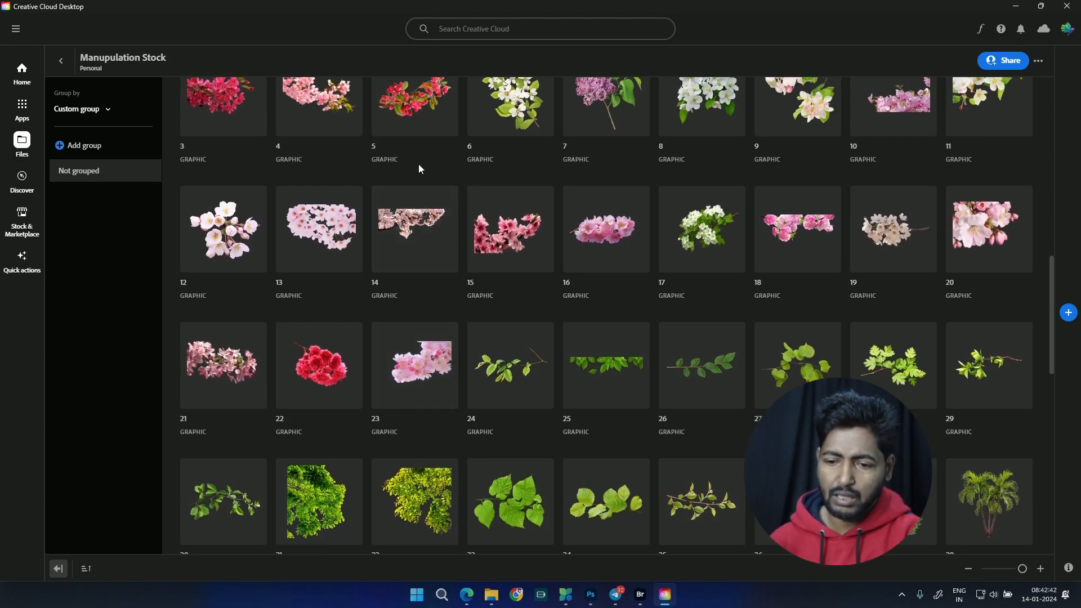
pyautogui.scroll(5, 417, 276)
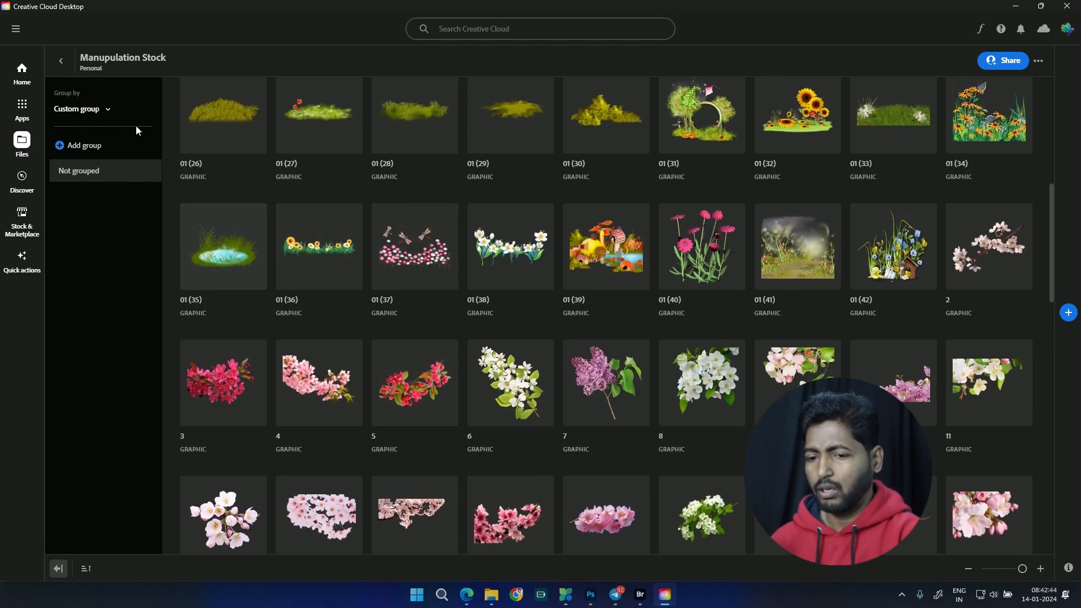
pyautogui.click(61, 62)
# Step: Open the Marathi Caligraphy text library, look through its lettering graphics to the end, and return to the overview
pyautogui.scroll(-3, 371, 442)
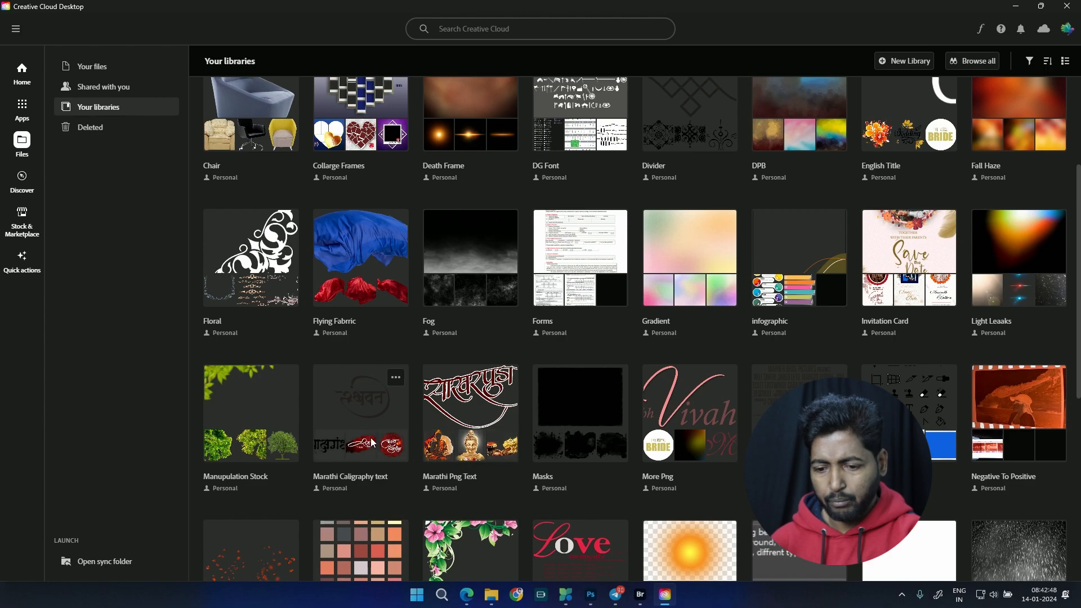
pyautogui.click(408, 451)
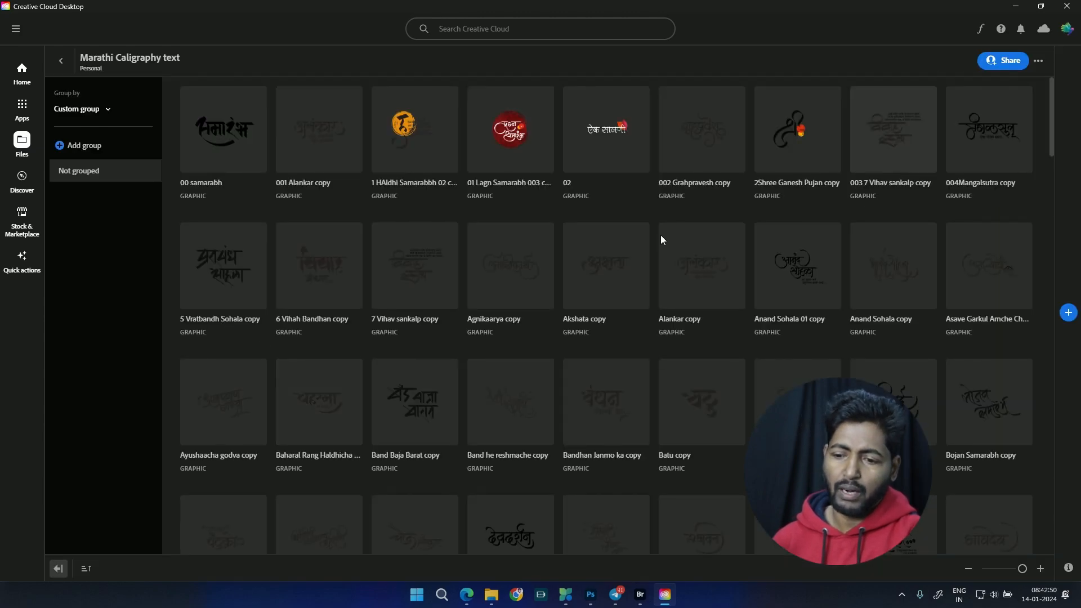
pyautogui.scroll(-5, 474, 294)
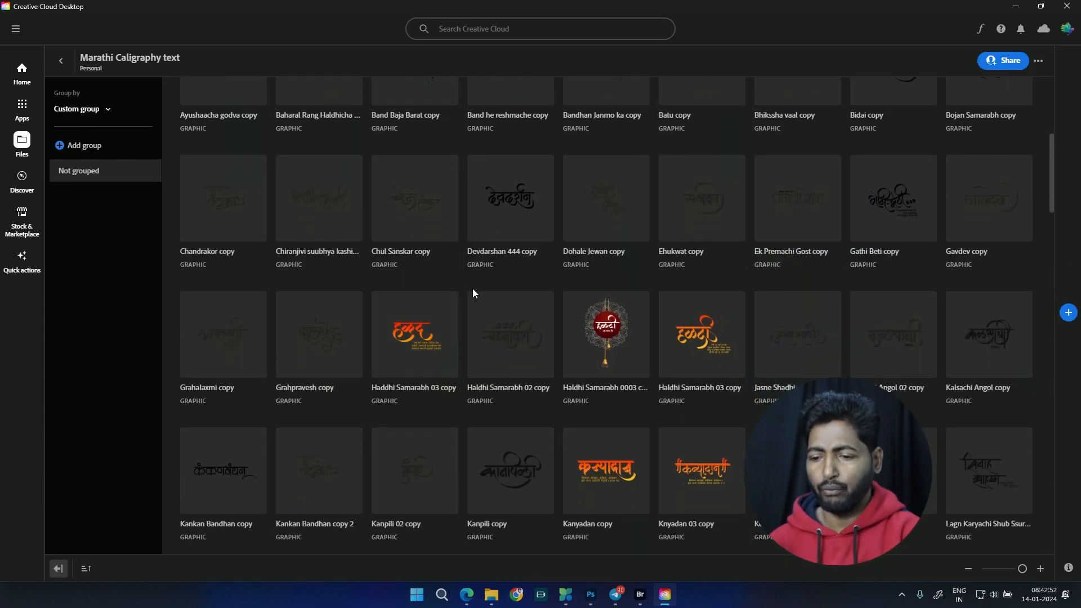
pyautogui.scroll(-4, 506, 431)
pyautogui.scroll(-10, 506, 416)
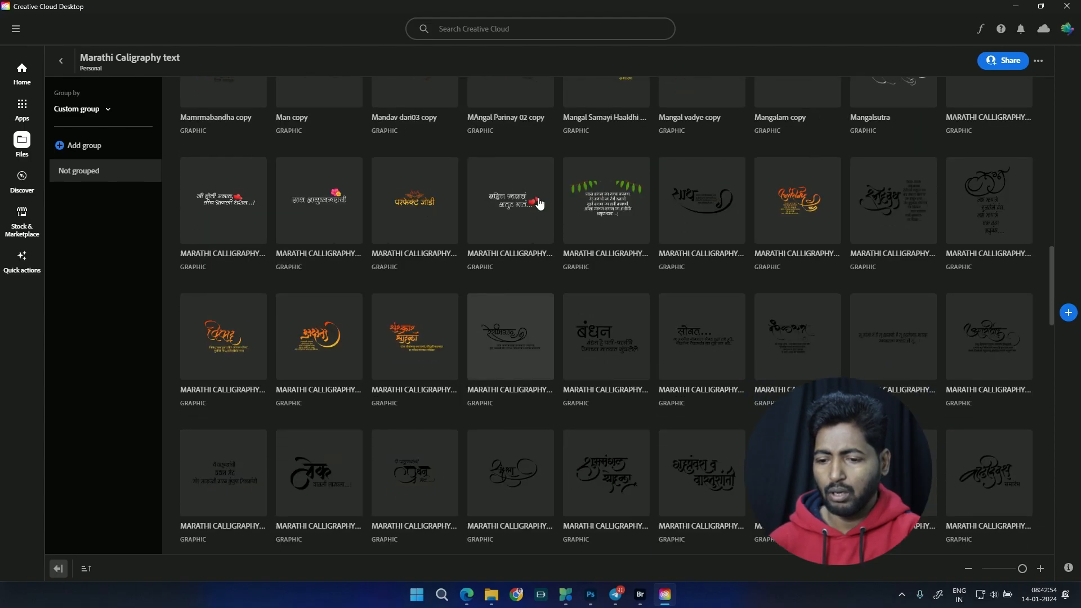
pyautogui.scroll(-10, 502, 425)
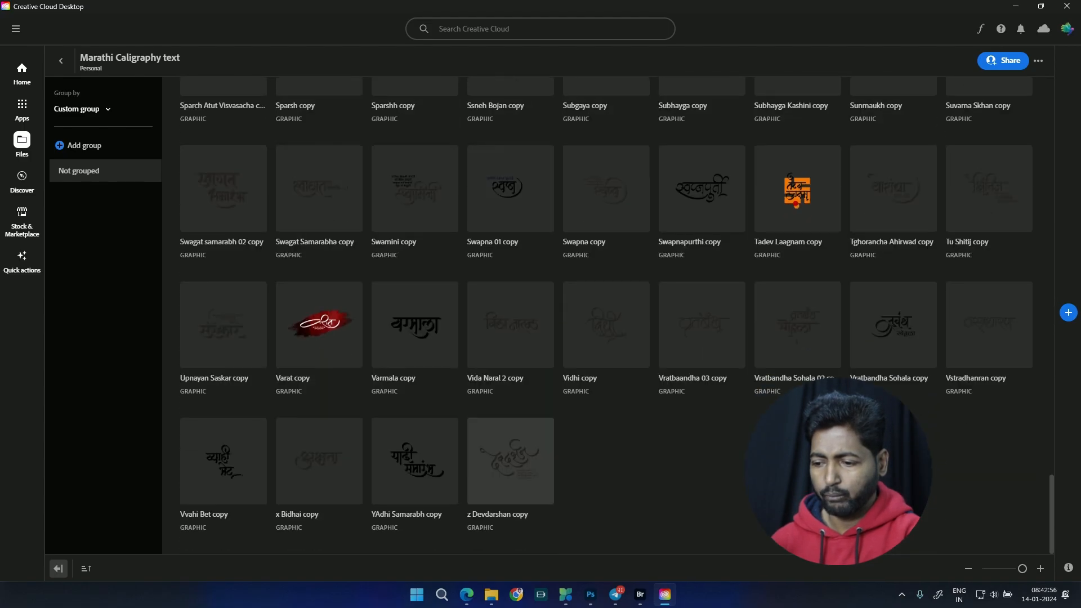
pyautogui.scroll(20, 526, 405)
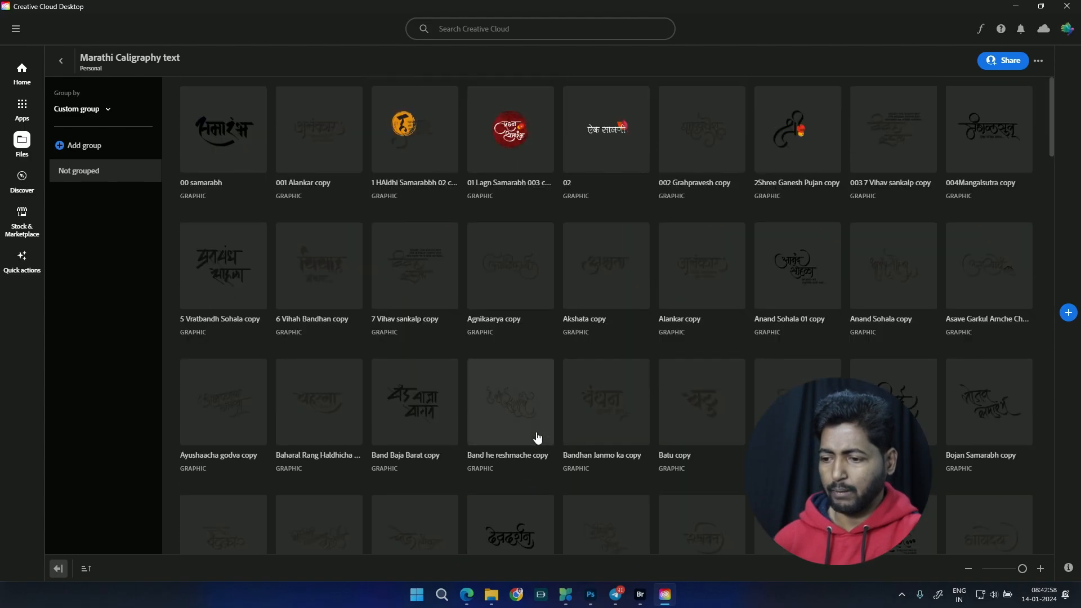
pyautogui.click(61, 60)
# Step: Open the Marathi Png Text library, browse part of its wedding text and ornament graphics, and return to the overview
pyautogui.scroll(-5, 549, 474)
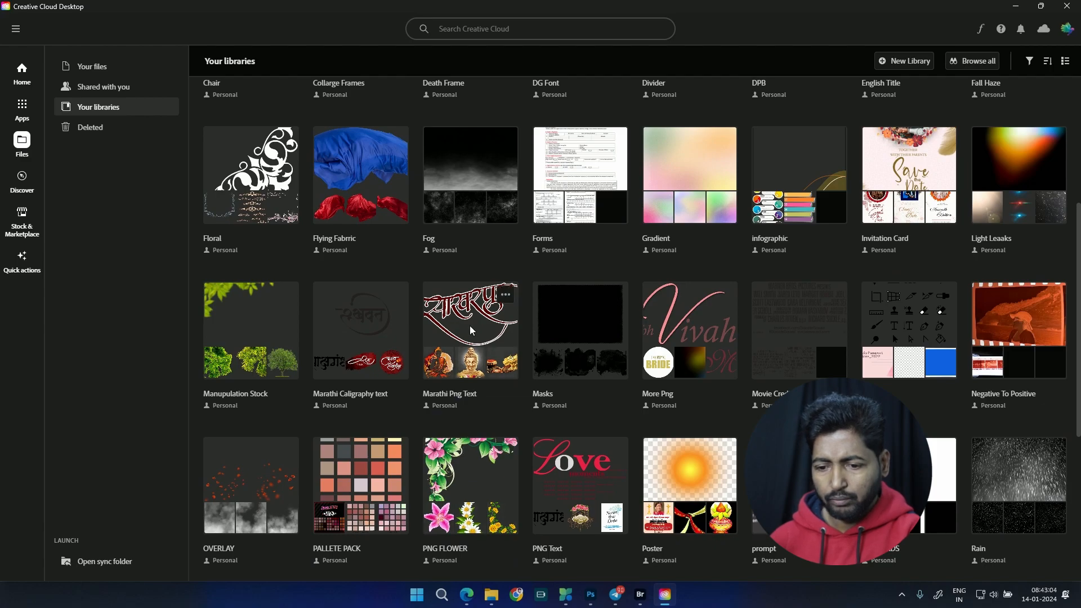
pyautogui.click(481, 317)
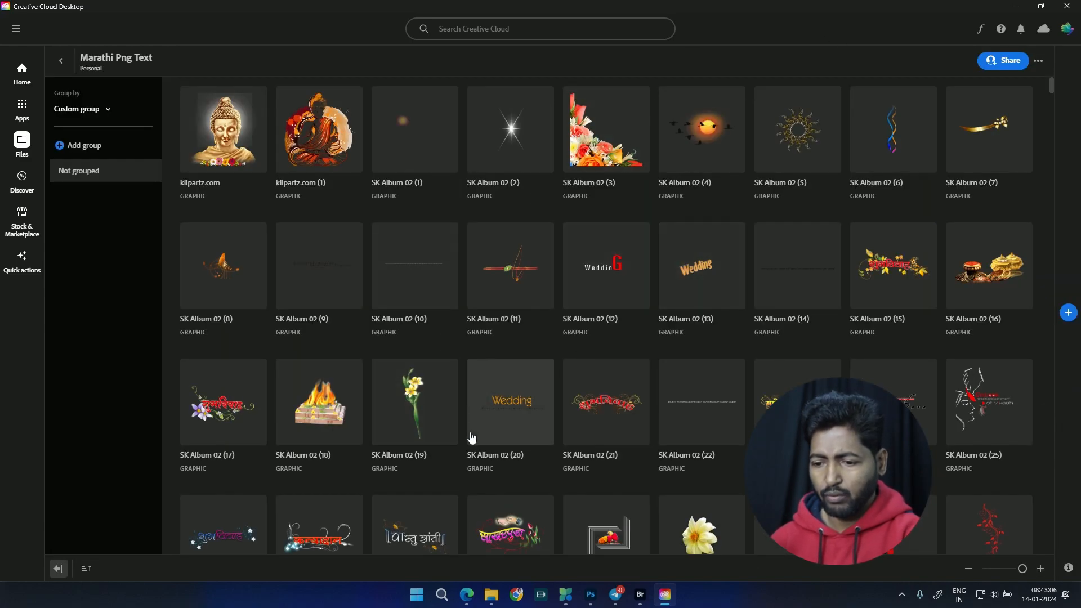
pyautogui.scroll(-4, 504, 283)
pyautogui.scroll(-20, 504, 283)
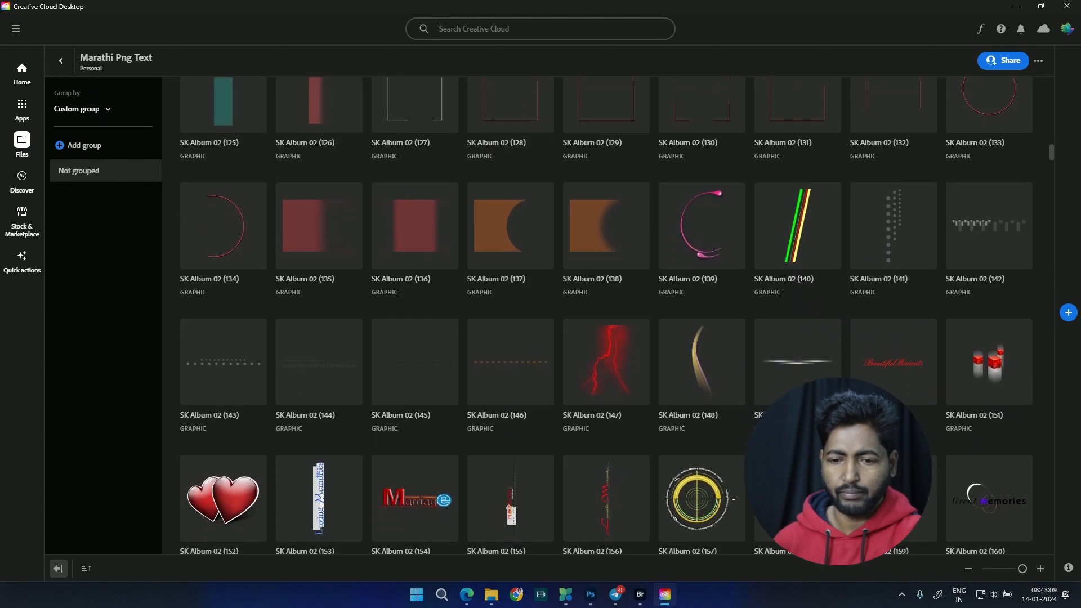
pyautogui.click(60, 61)
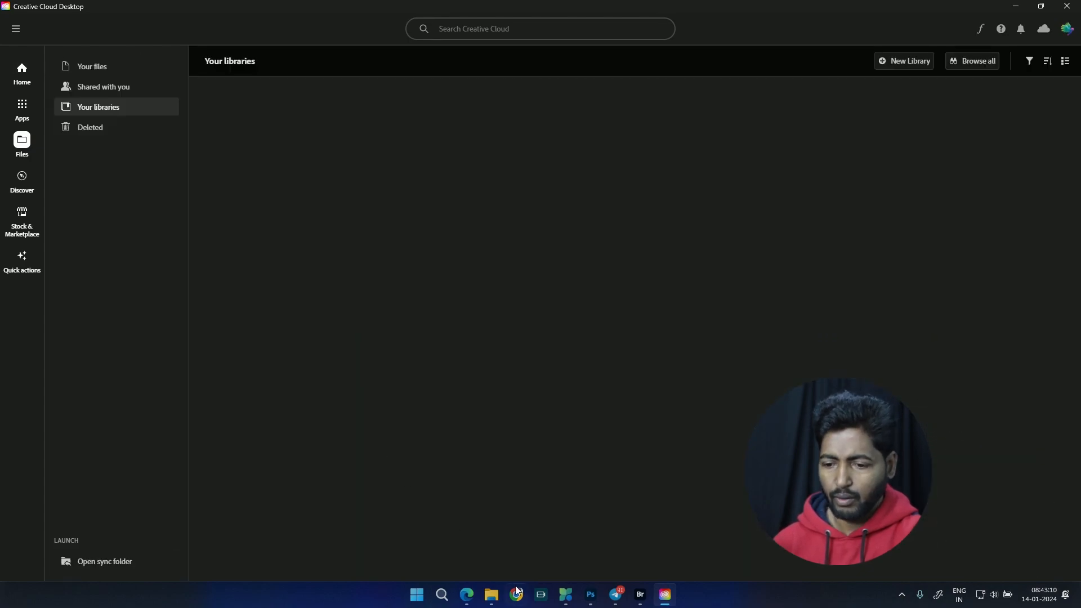
# Step: Open the Masks library, look through its watercolor and photo mask graphics, and return to the library overview
pyautogui.scroll(-4, 738, 505)
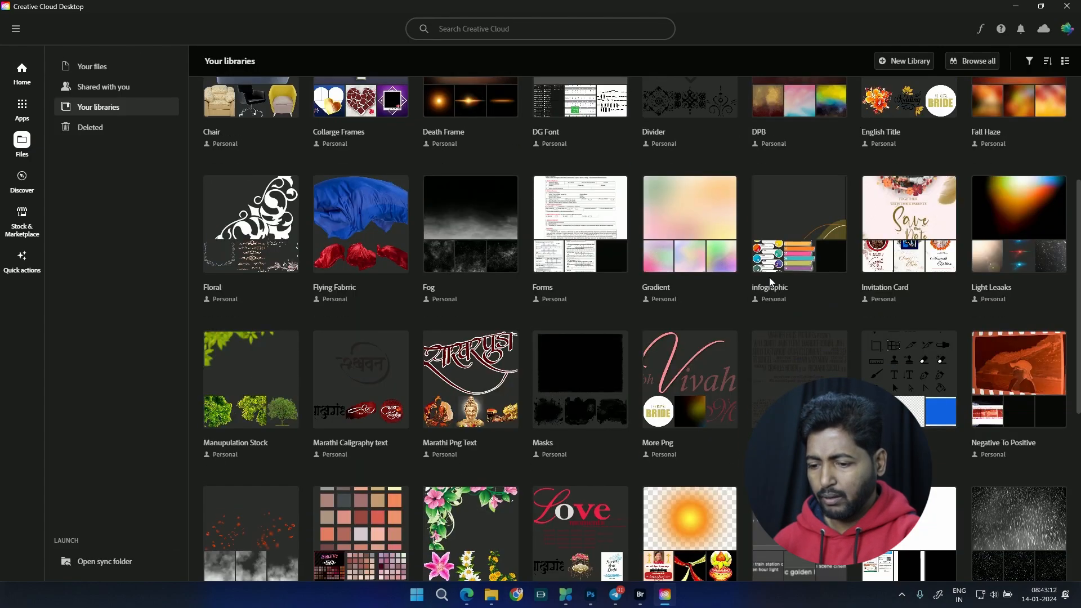
pyautogui.click(620, 447)
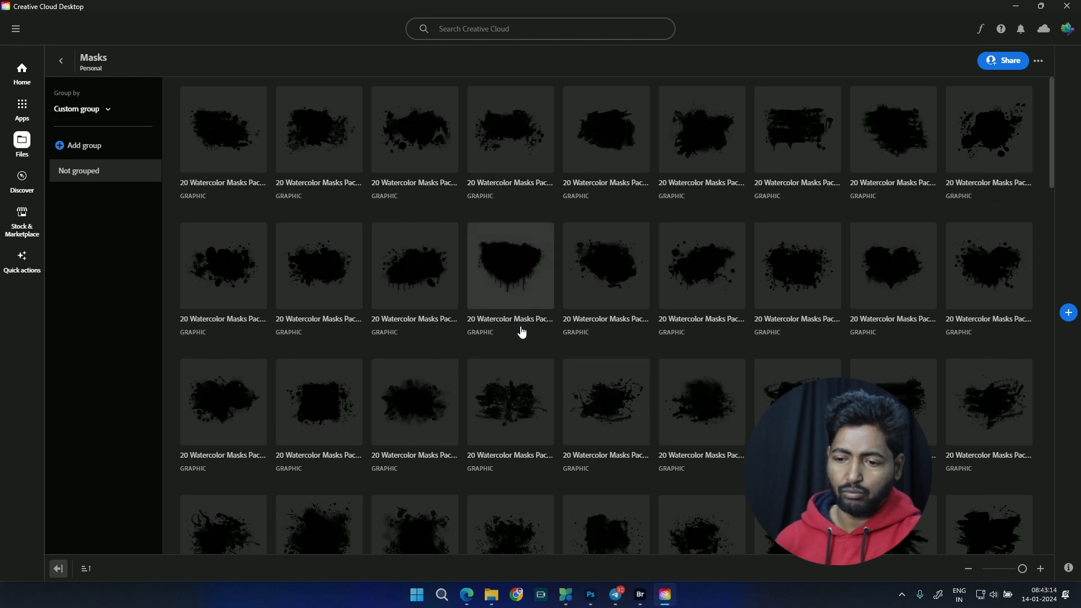
pyautogui.scroll(-3, 521, 333)
pyautogui.scroll(-15, 590, 256)
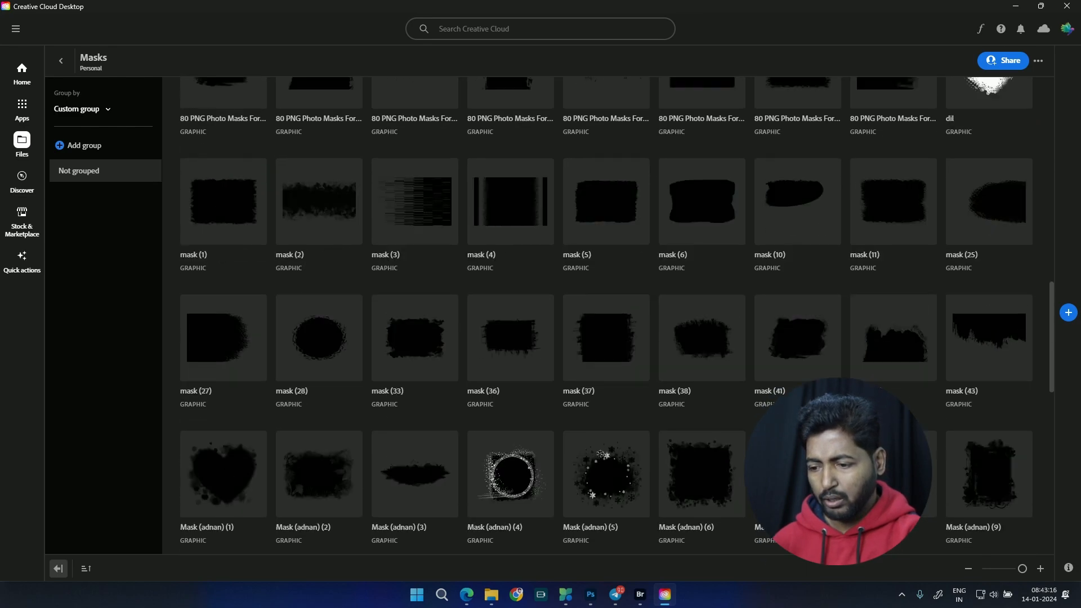
pyautogui.scroll(-2, 590, 256)
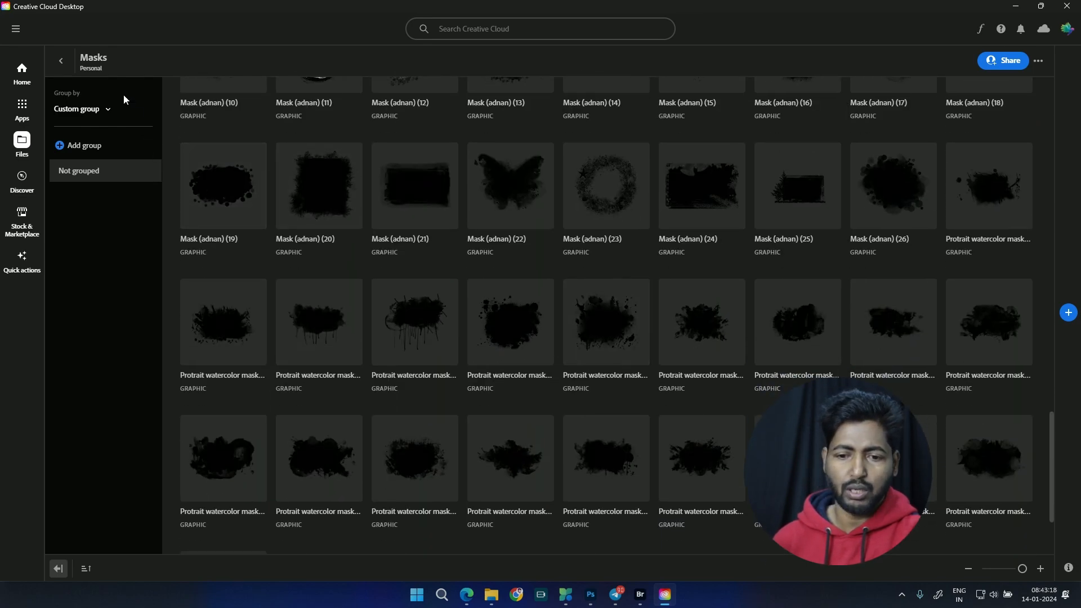
pyautogui.click(61, 61)
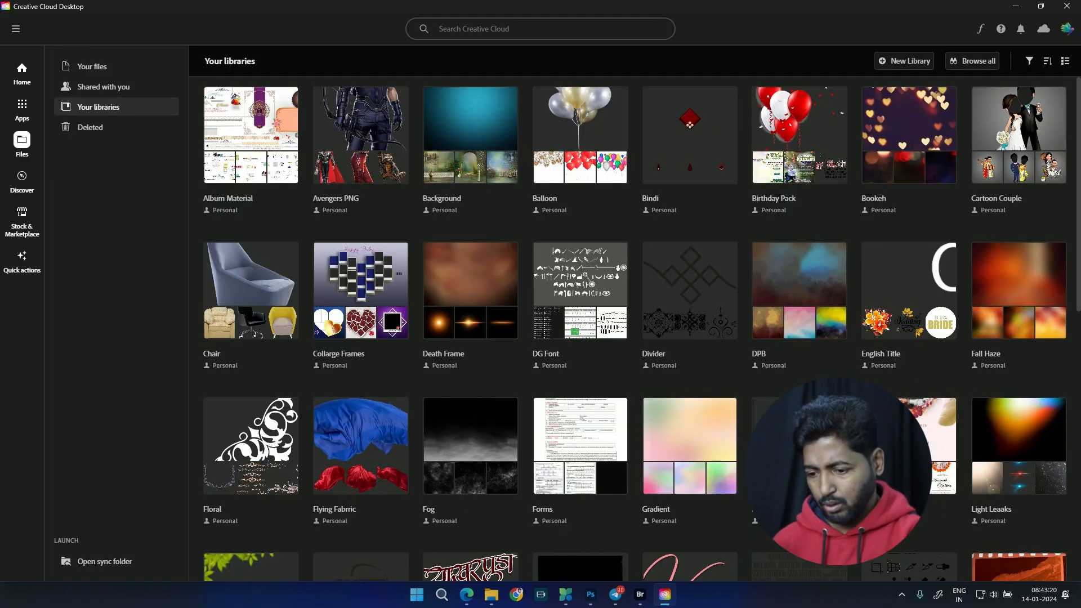
# Step: Open the More Png library, browse its SK Album graphics past number 700, and return to the library overview
pyautogui.scroll(-3, 704, 455)
pyautogui.click(689, 394)
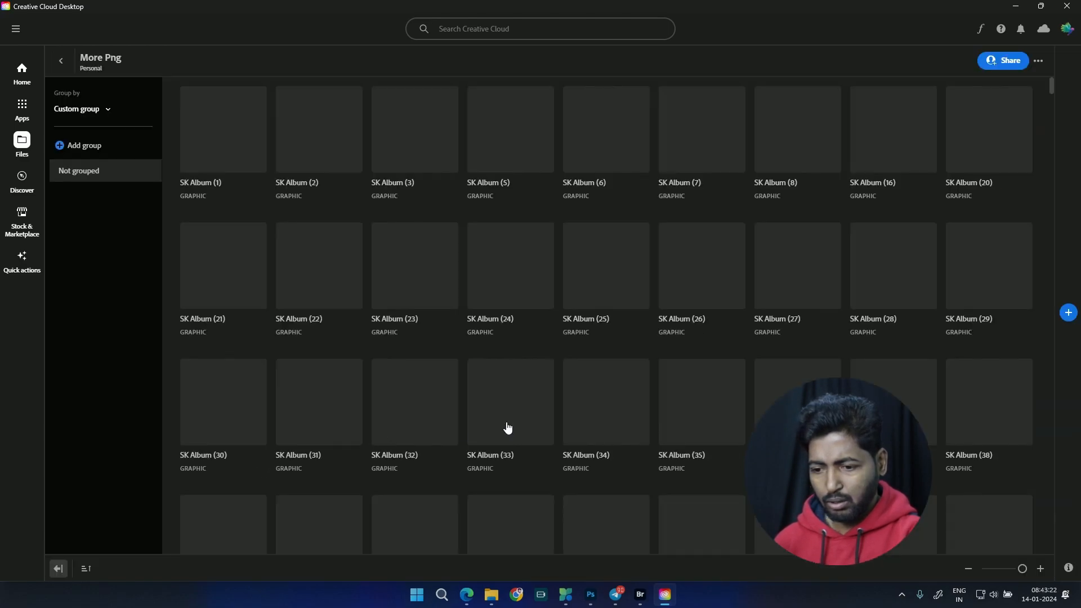
pyautogui.scroll(-3, 611, 461)
pyautogui.scroll(-20, 610, 460)
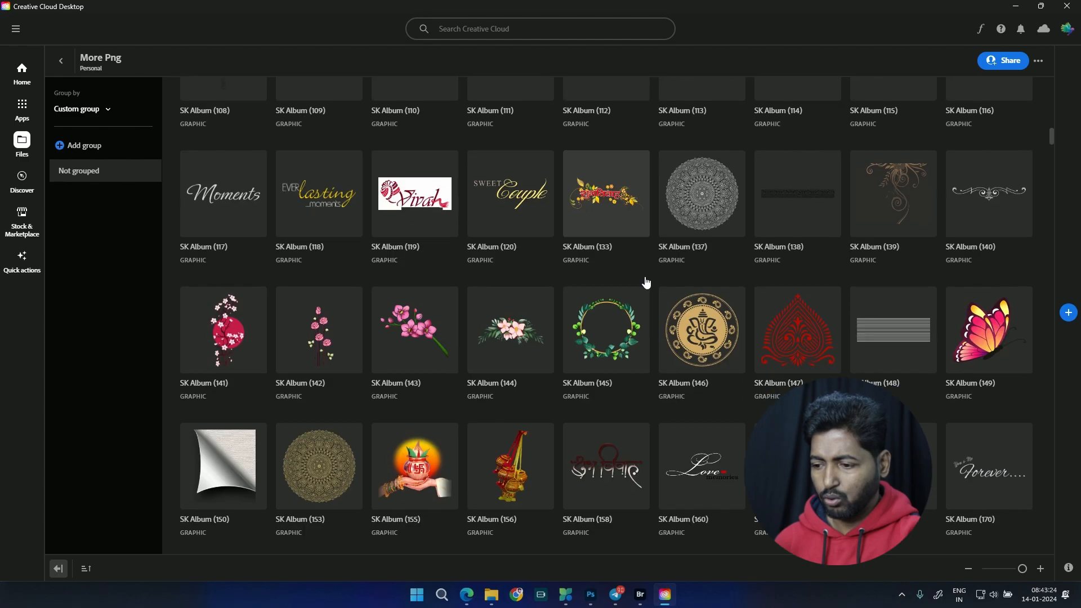
pyautogui.scroll(-20, 603, 362)
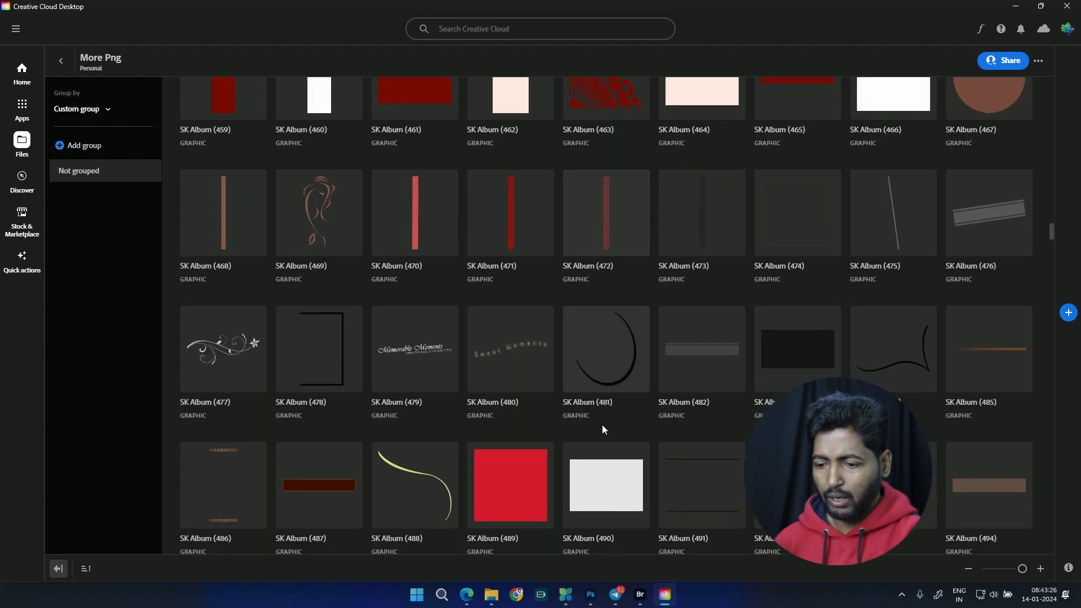
pyautogui.scroll(-10, 459, 362)
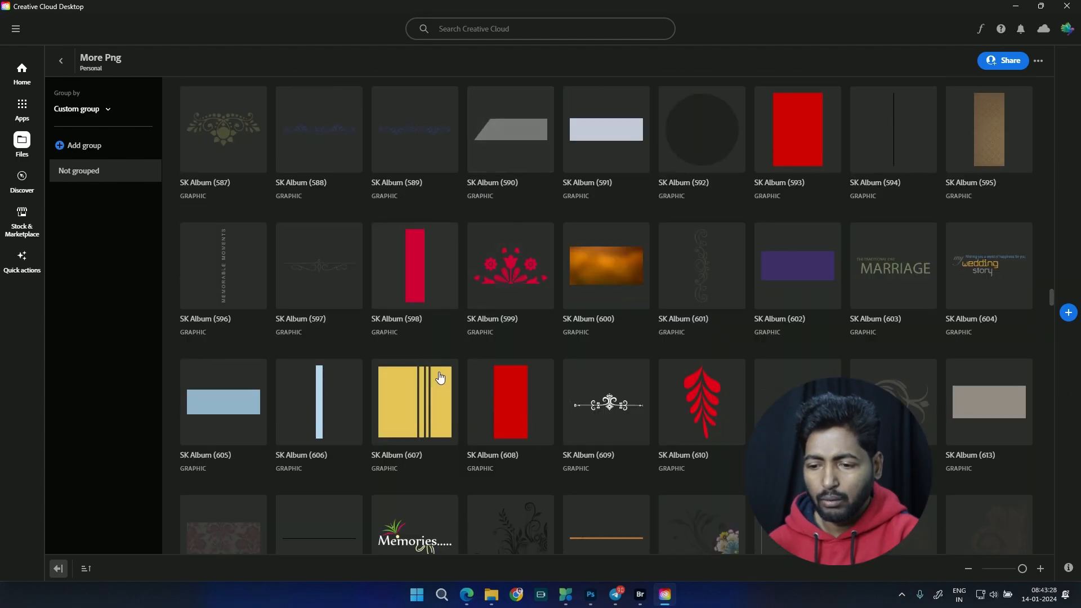
pyautogui.scroll(-8, 579, 475)
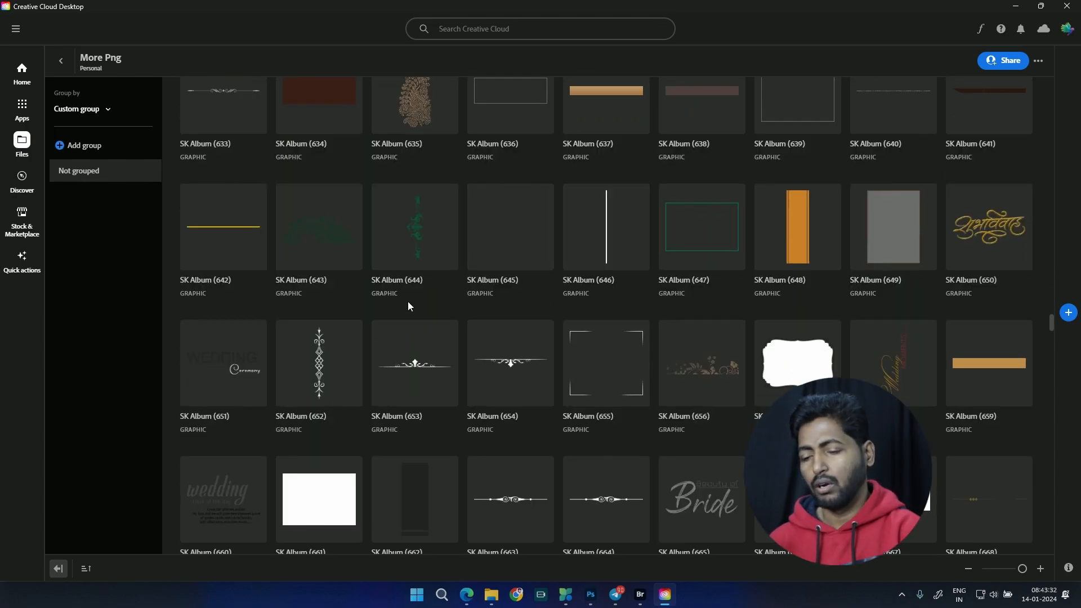
pyautogui.scroll(-4, 545, 333)
pyautogui.scroll(-8, 545, 333)
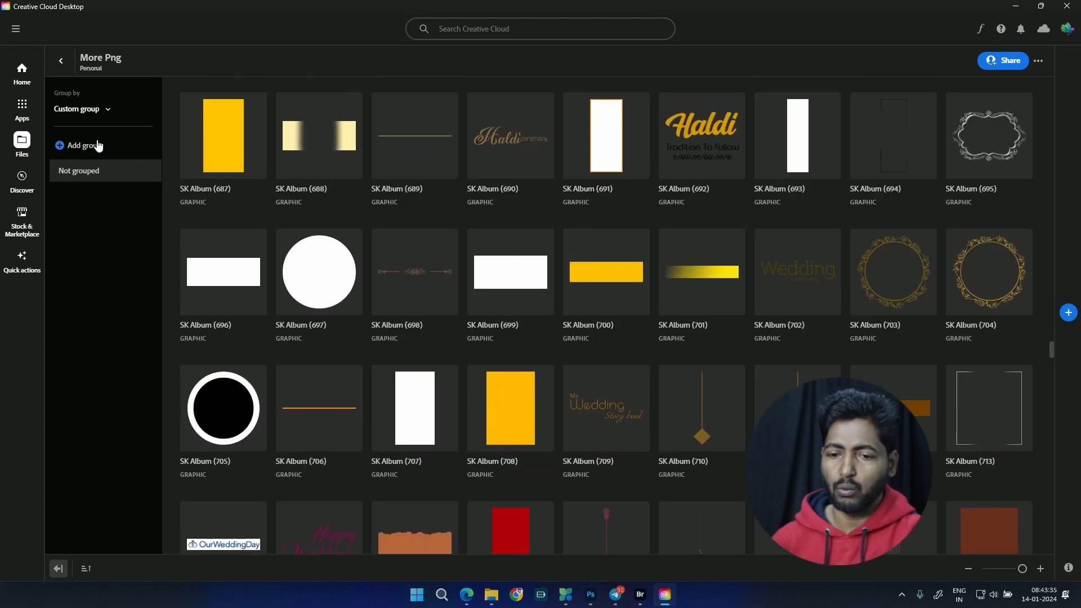
pyautogui.click(61, 60)
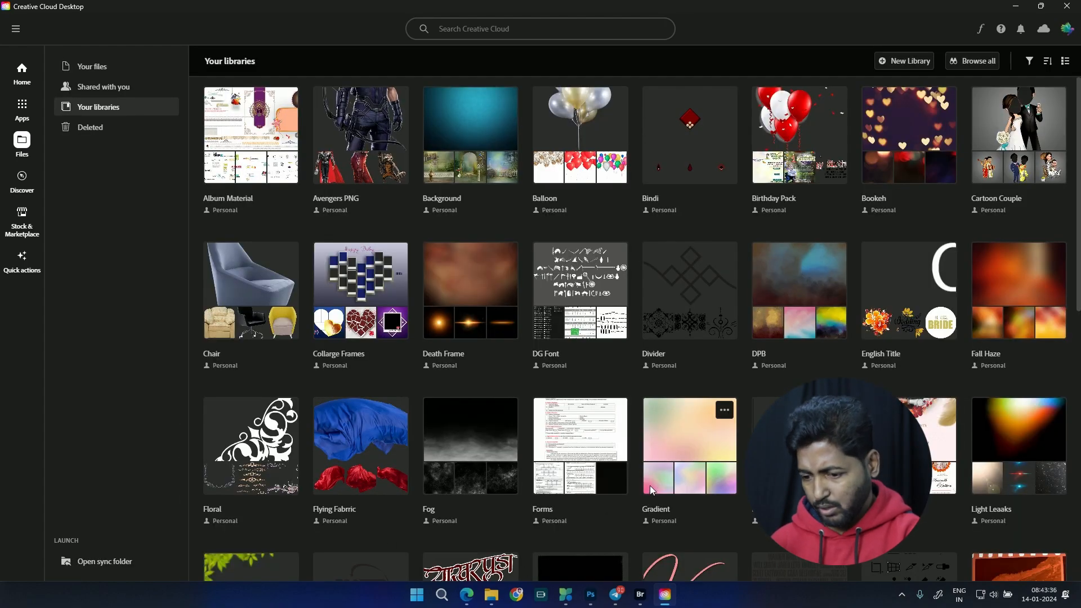
# Step: Open the Movie Credit Text library, select its film poster text graphic, and return to the library overview
pyautogui.scroll(-3, 650, 485)
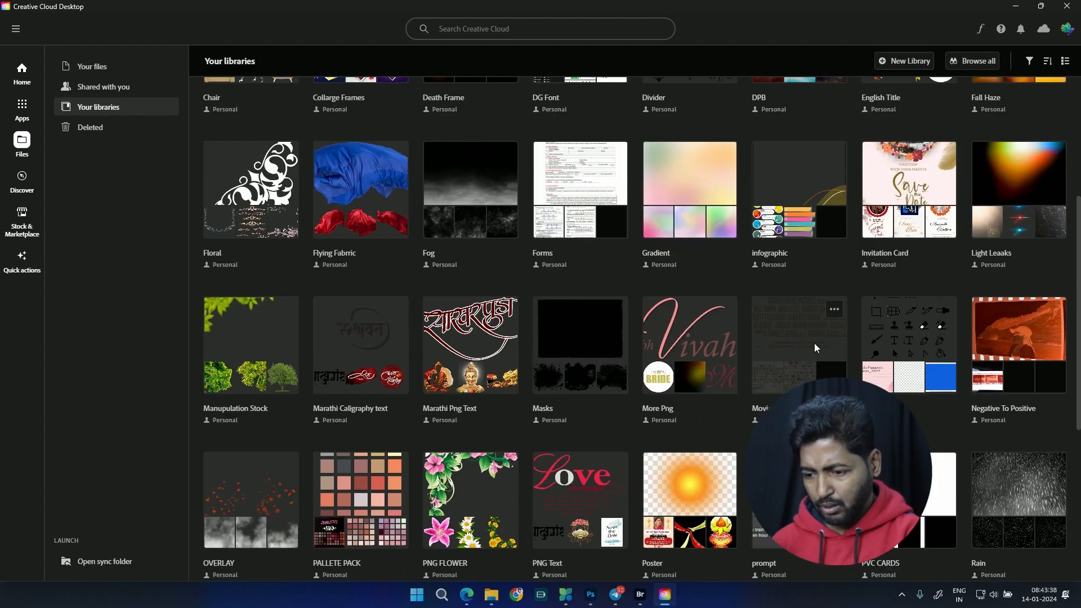
pyautogui.click(783, 395)
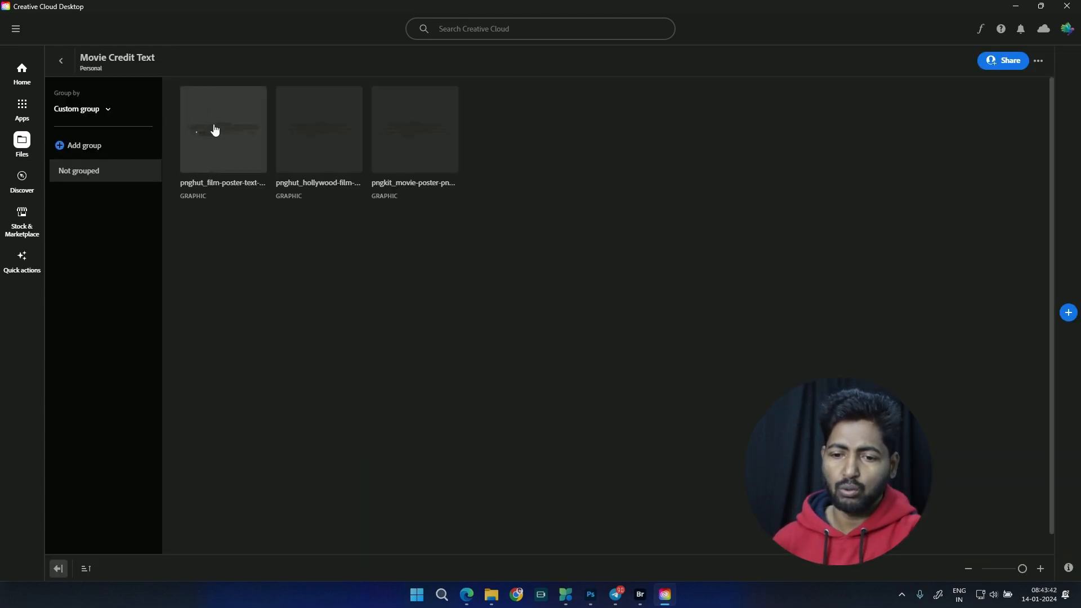
pyautogui.click(246, 159)
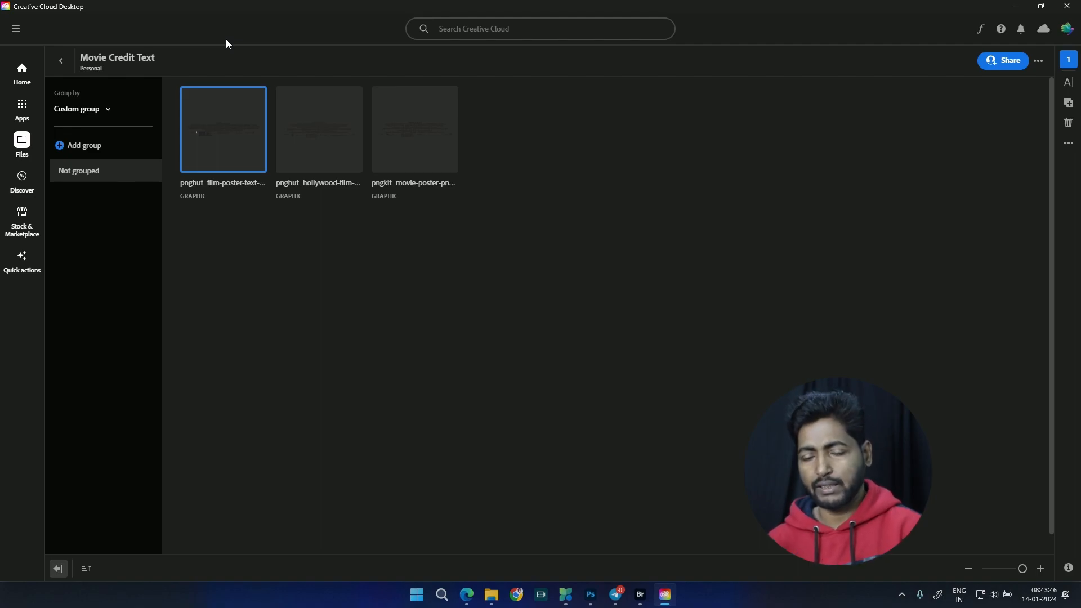
pyautogui.click(62, 60)
# Step: Open the OVERLAY library, browse its fog, cloud and ember graphics down to the DG series, and return to the library overview
pyautogui.scroll(-3, 799, 394)
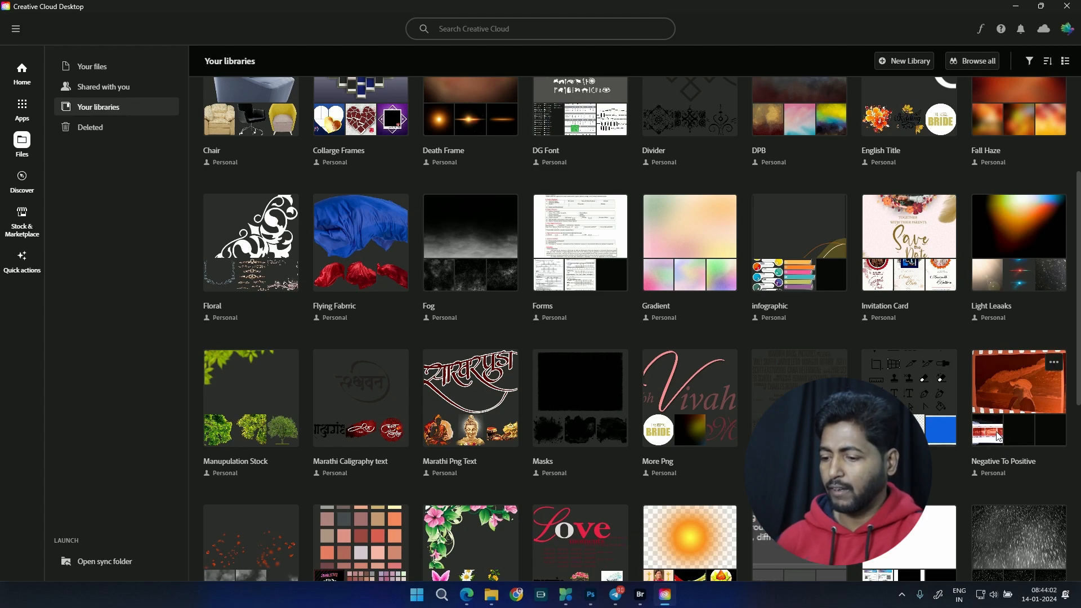
pyautogui.scroll(-3, 420, 260)
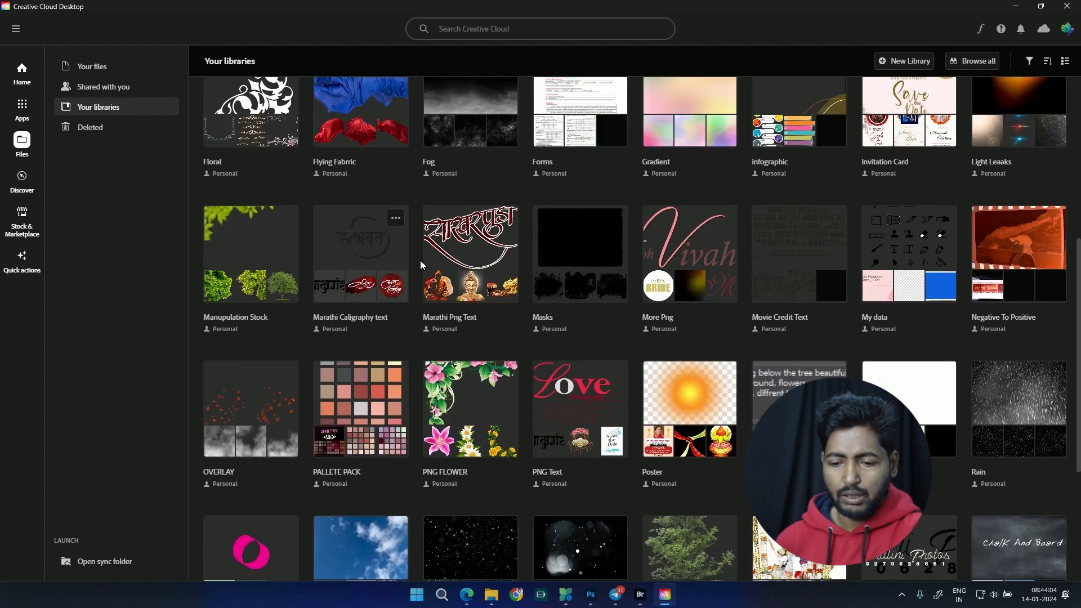
pyautogui.click(276, 422)
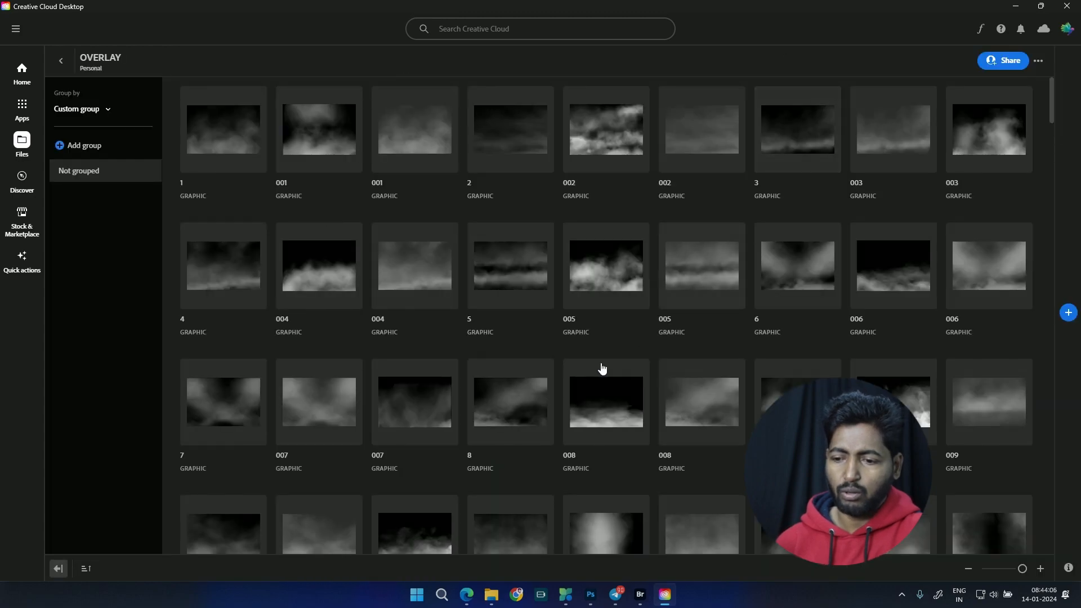
pyautogui.scroll(-5, 548, 369)
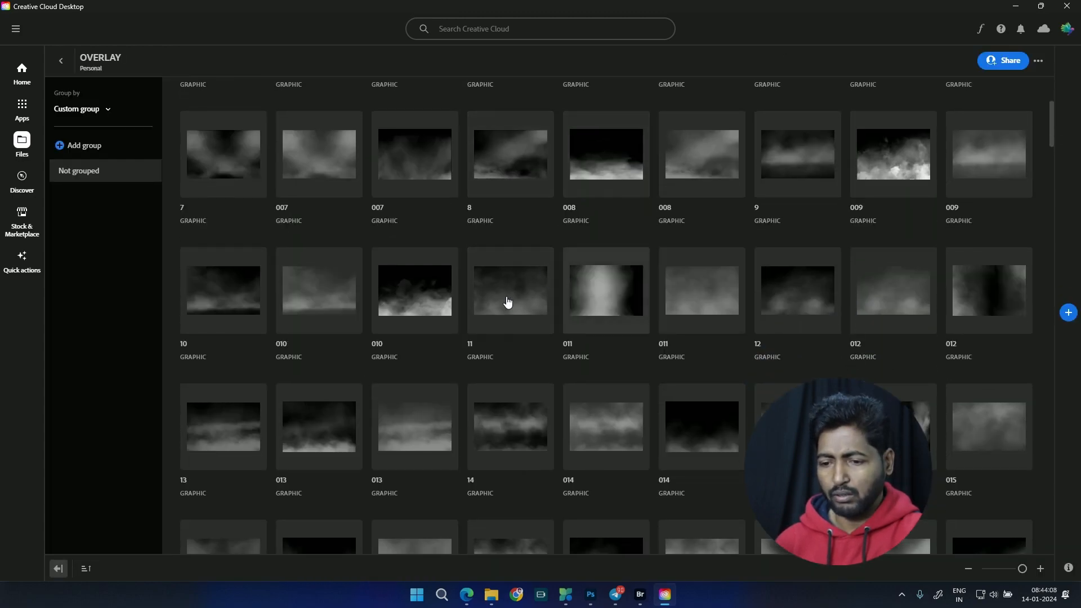
pyautogui.scroll(-20, 538, 434)
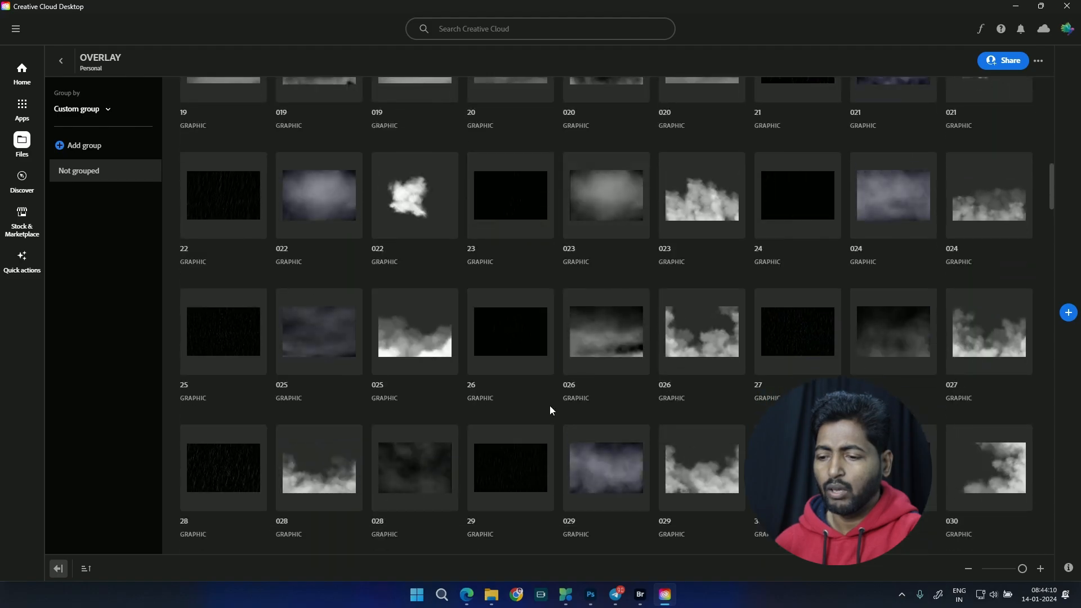
pyautogui.scroll(-20, 549, 440)
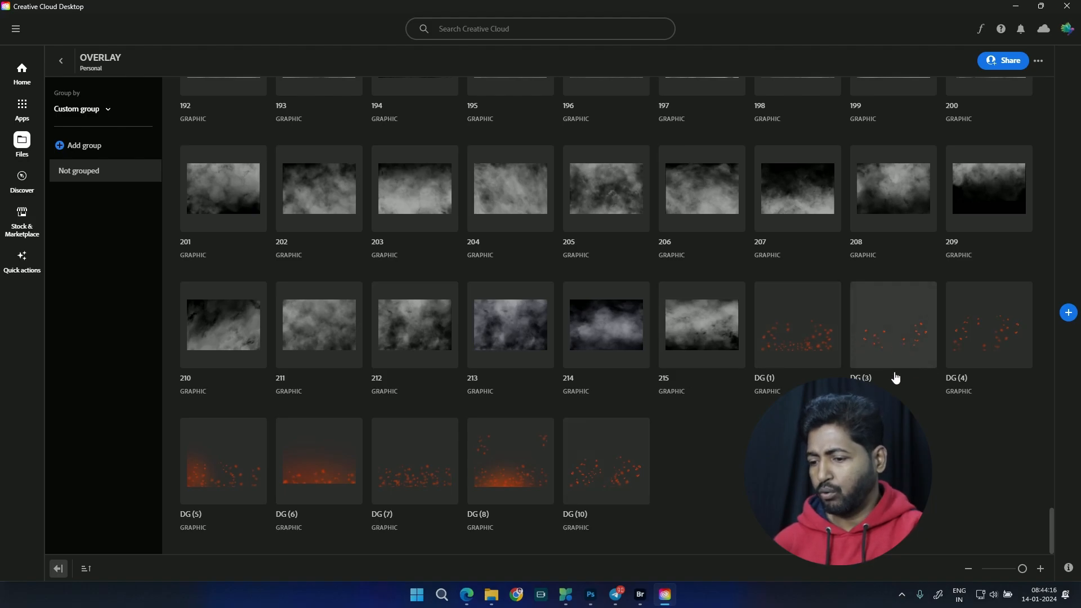
pyautogui.click(61, 60)
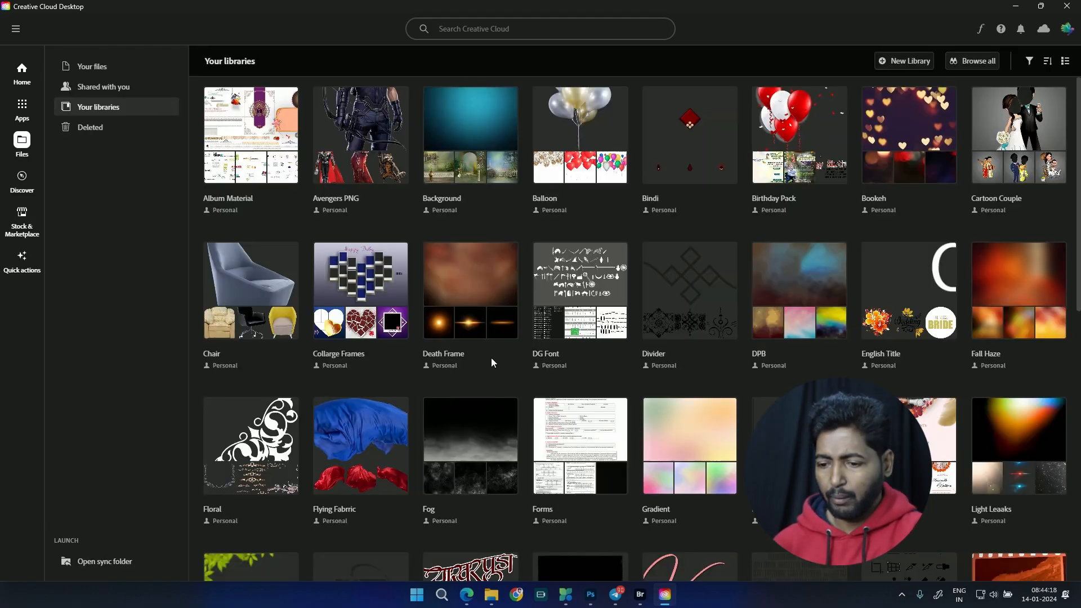
# Step: Open the tree library from the lower part of the overview, view its graphics, and return to the overview
pyautogui.scroll(-8, 580, 191)
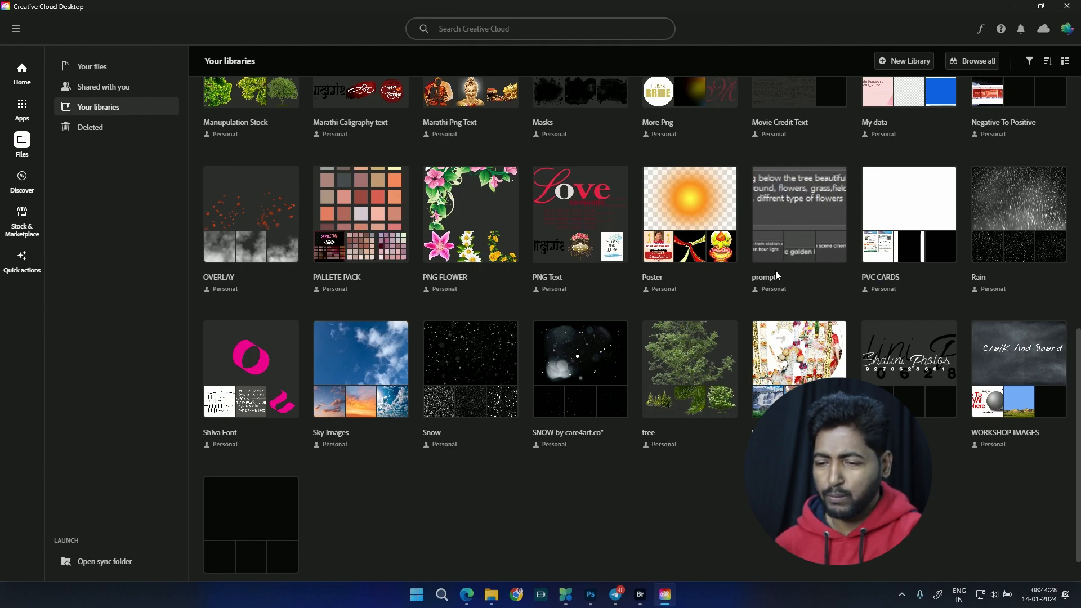
pyautogui.scroll(1, 815, 247)
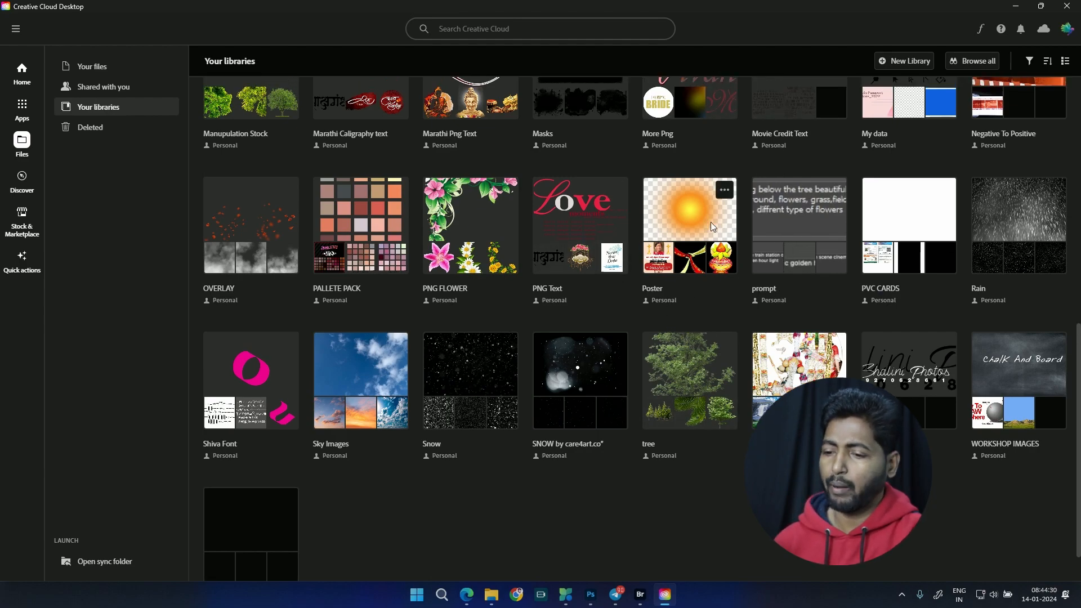
pyautogui.scroll(-2, 815, 246)
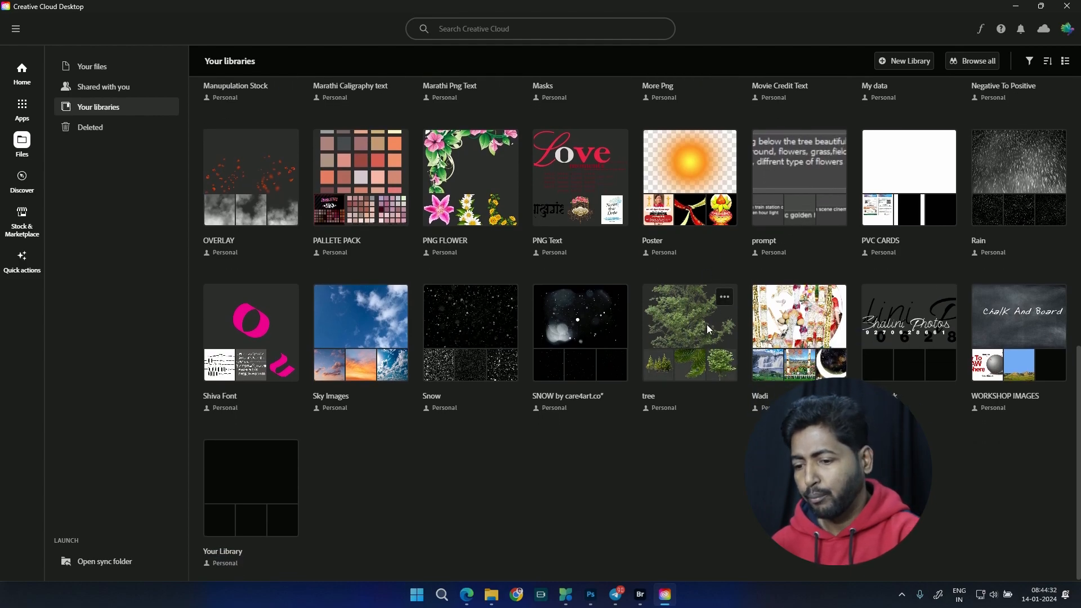
pyautogui.click(688, 335)
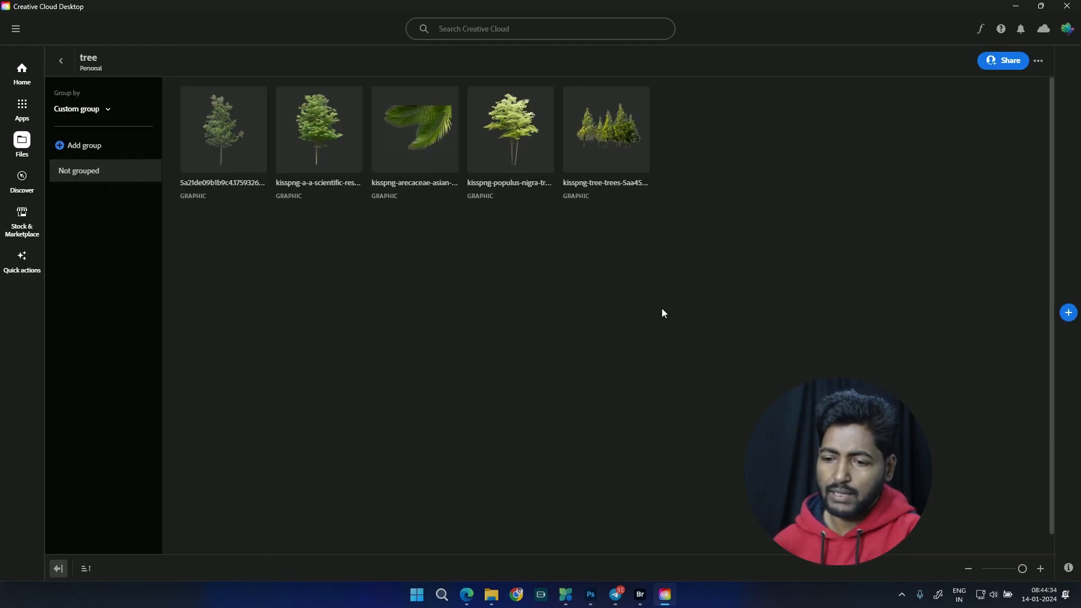
pyautogui.click(61, 60)
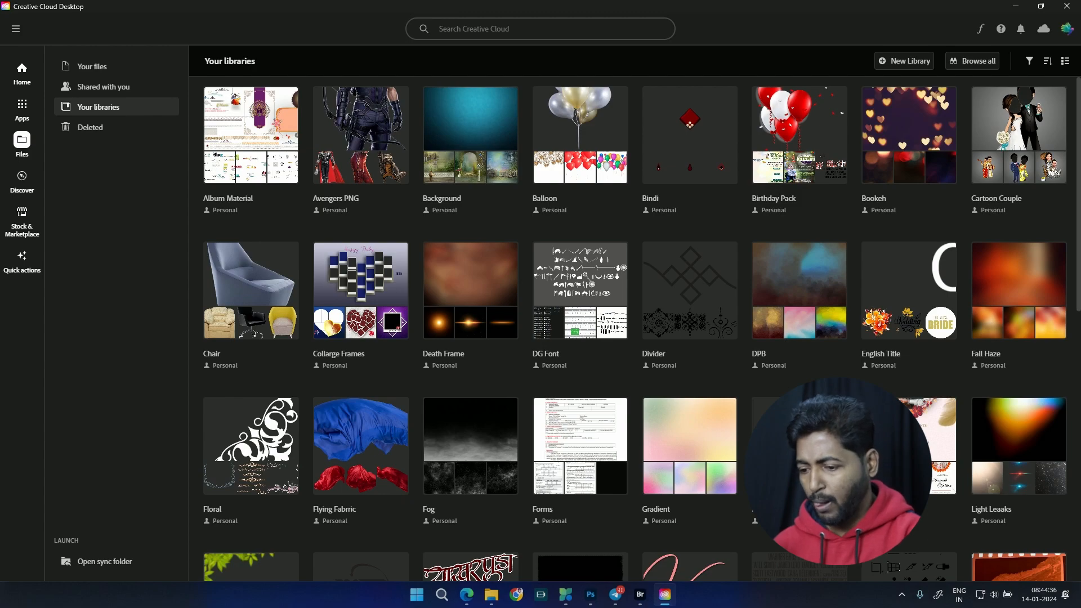
# Step: Open the Watermark library, view its photo stamp graphic, and return to the lower part of the library overview
pyautogui.scroll(-3, 635, 329)
pyautogui.scroll(-7, 931, 377)
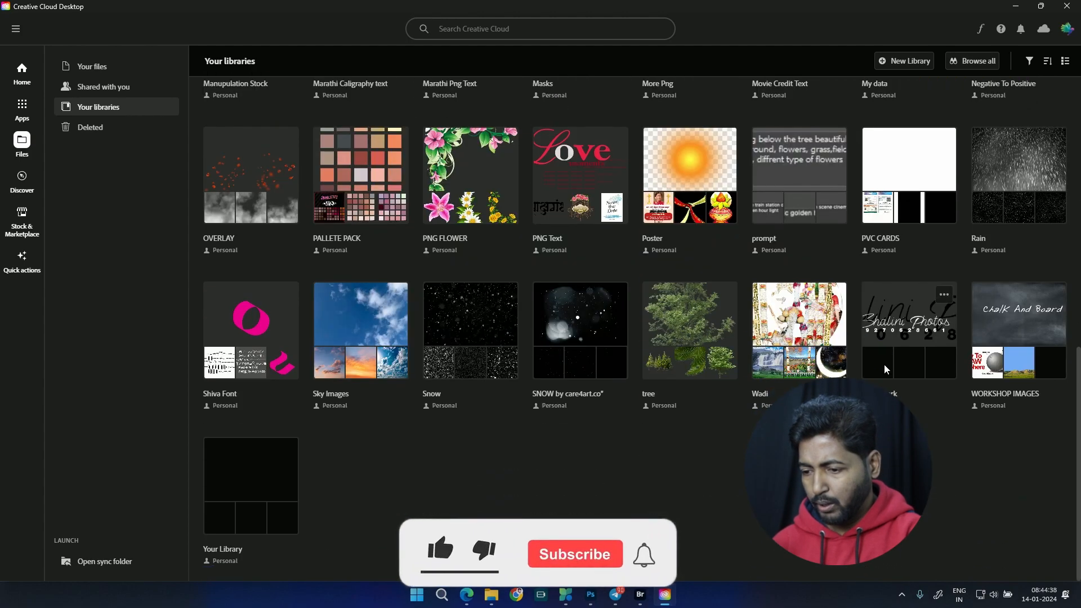
pyautogui.click(930, 376)
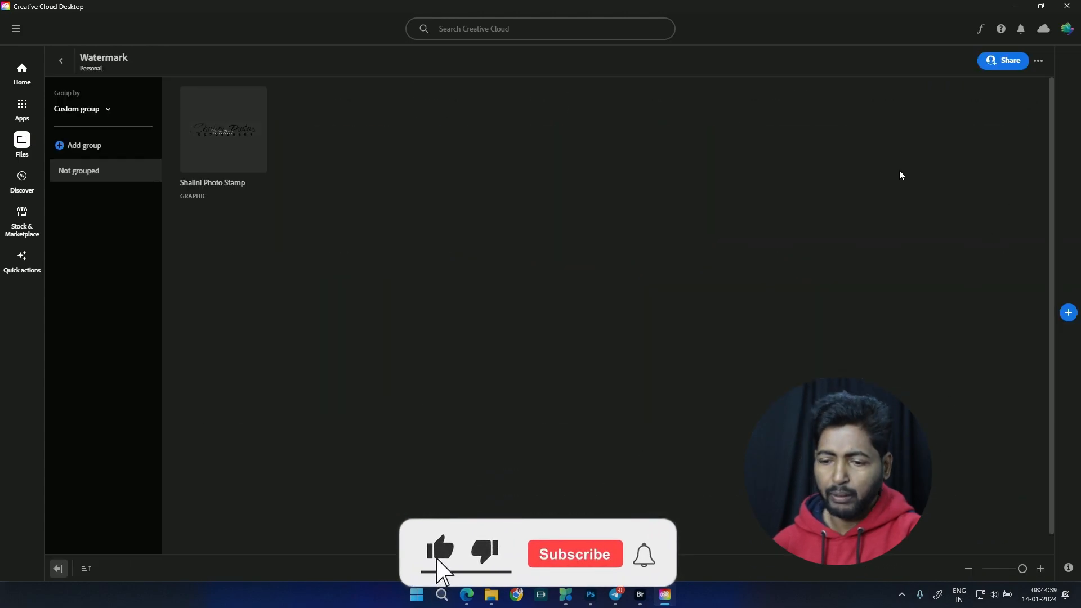
pyautogui.click(61, 59)
pyautogui.scroll(-10, 961, 556)
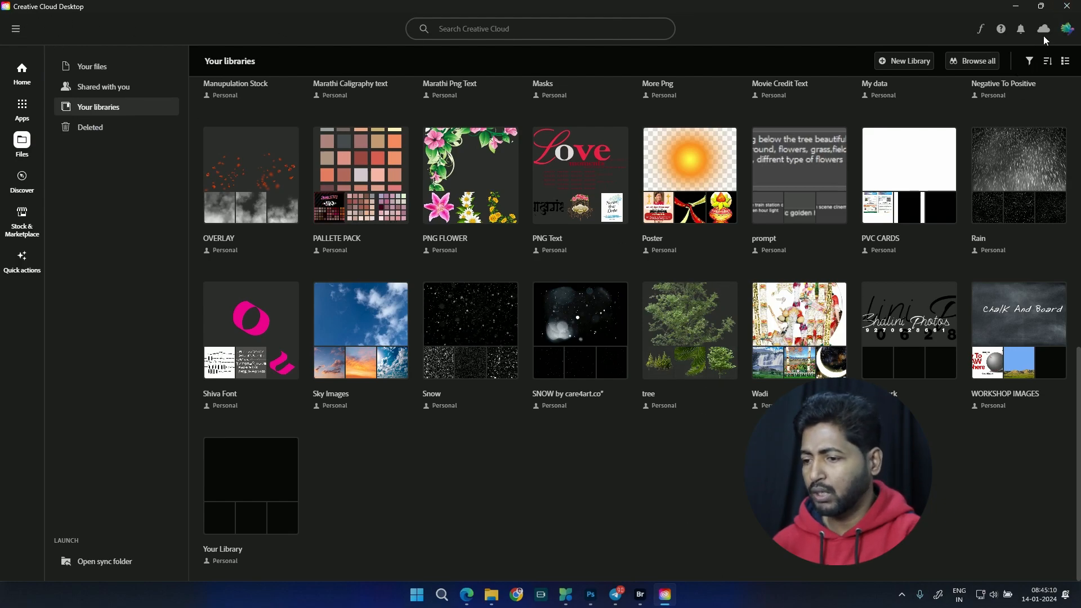
# Step: Close Creative Cloud Desktop, switch to Photoshop with the grunge black concrete background document active, and show the Libraries panel
pyautogui.click(1067, 5)
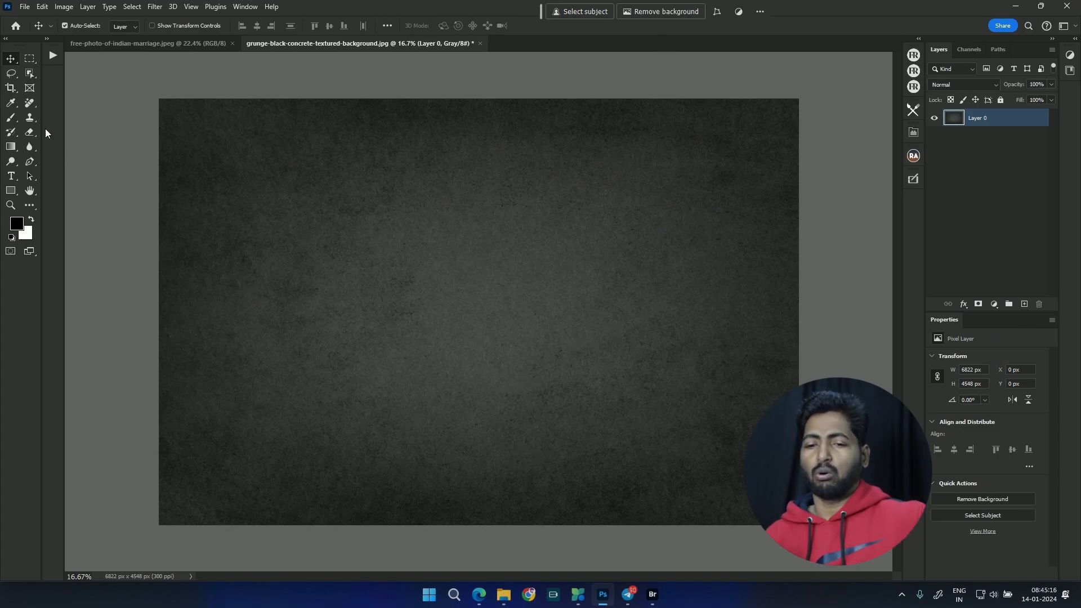
pyautogui.click(105, 43)
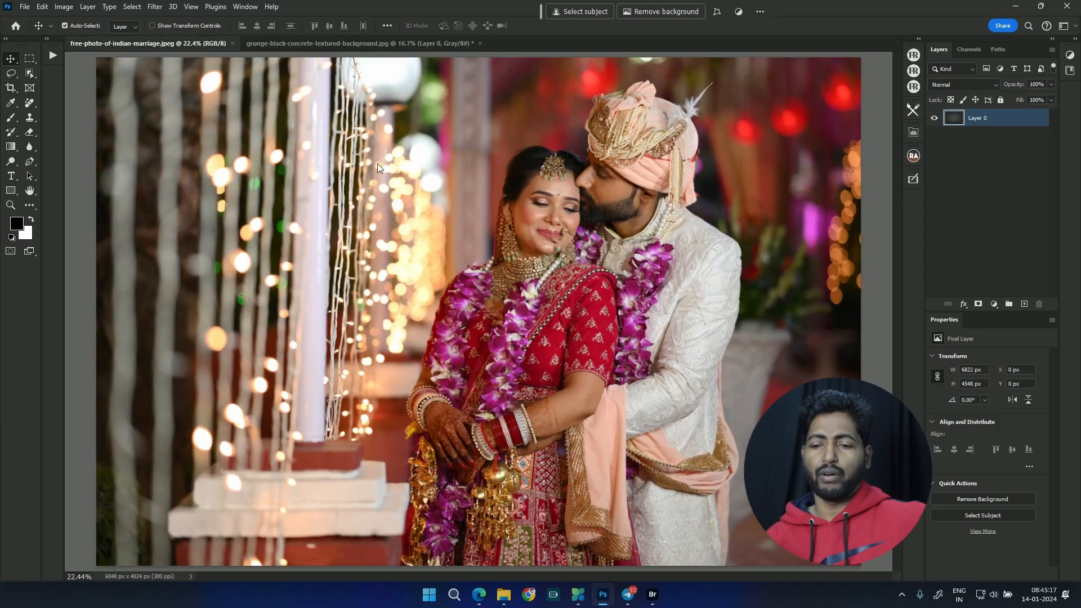
pyautogui.click(262, 48)
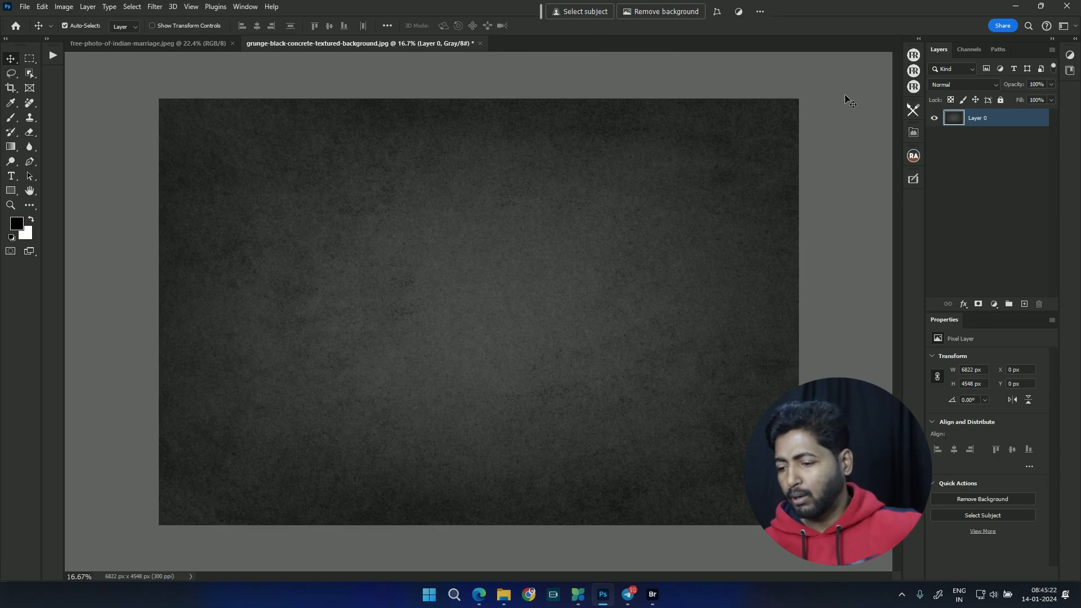
pyautogui.click(245, 8)
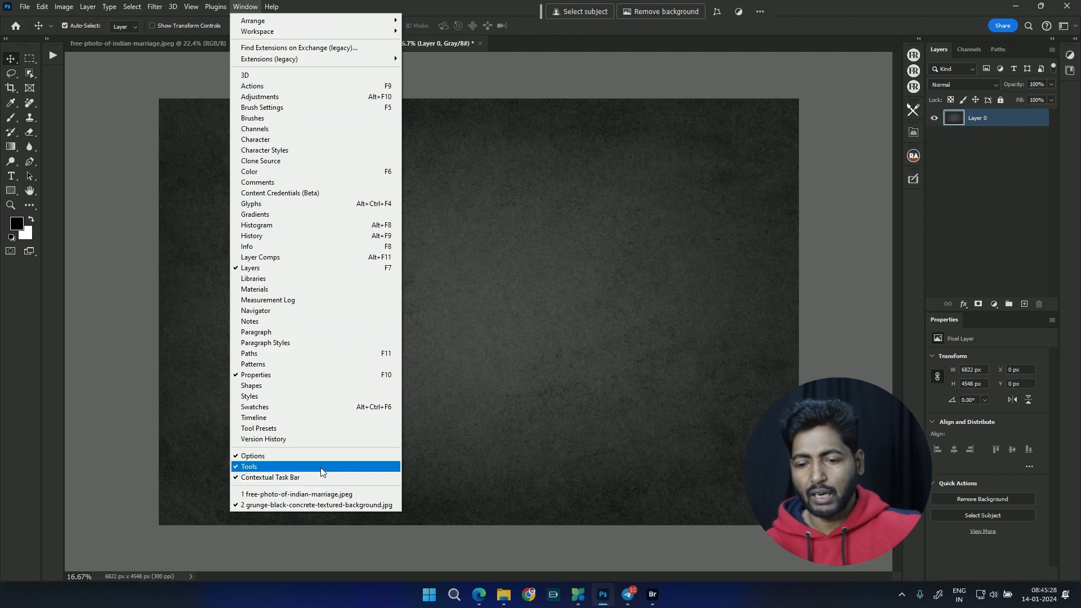
pyautogui.click(263, 280)
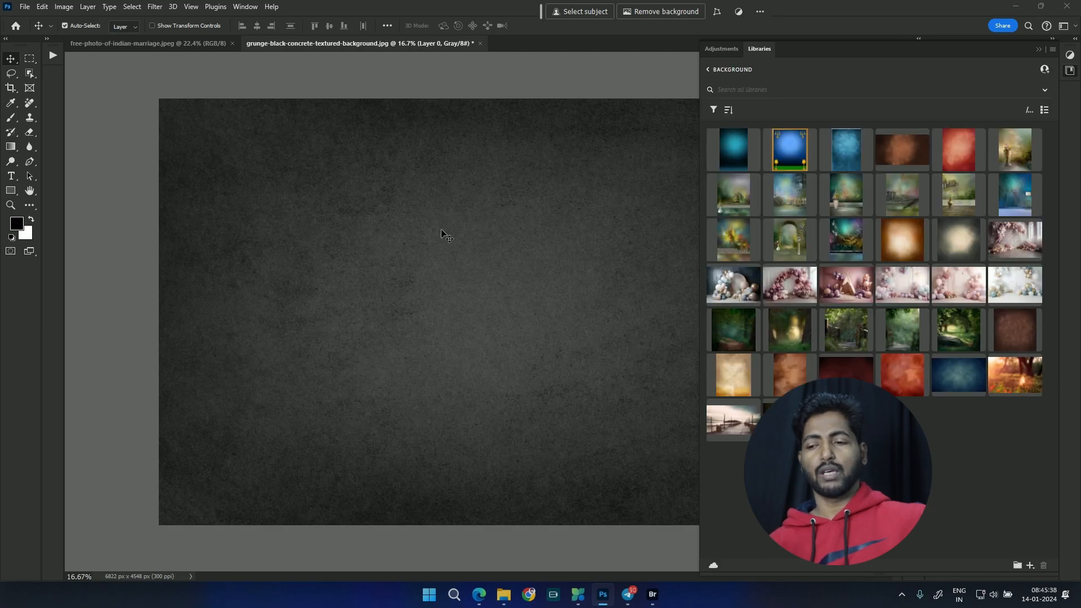
# Step: Leave the Background library, look through the list of all libraries, and reopen the Background library
pyautogui.click(710, 70)
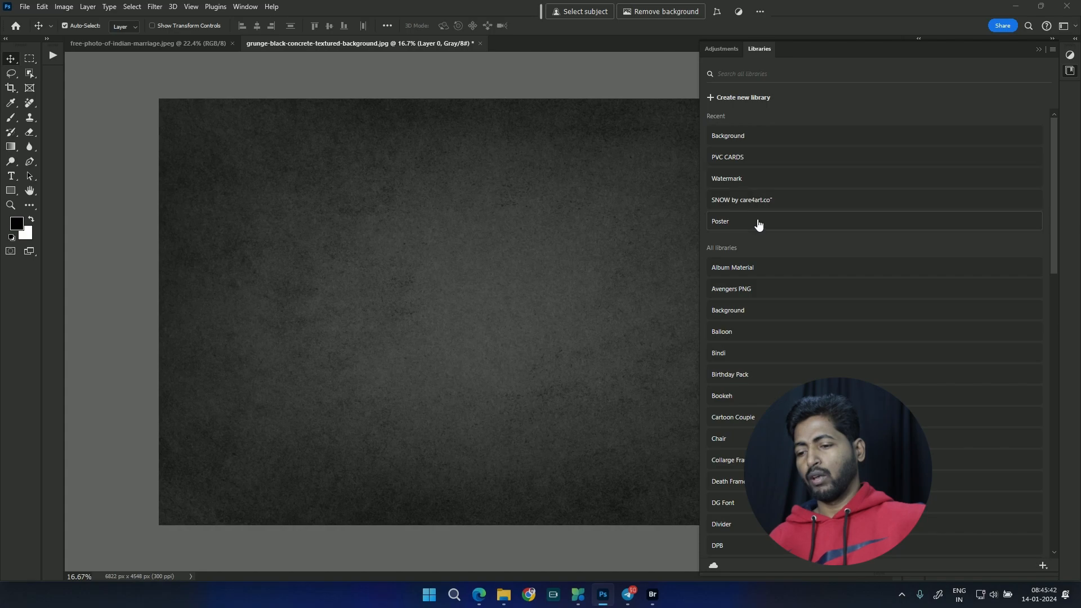
pyautogui.scroll(-14, 875, 333)
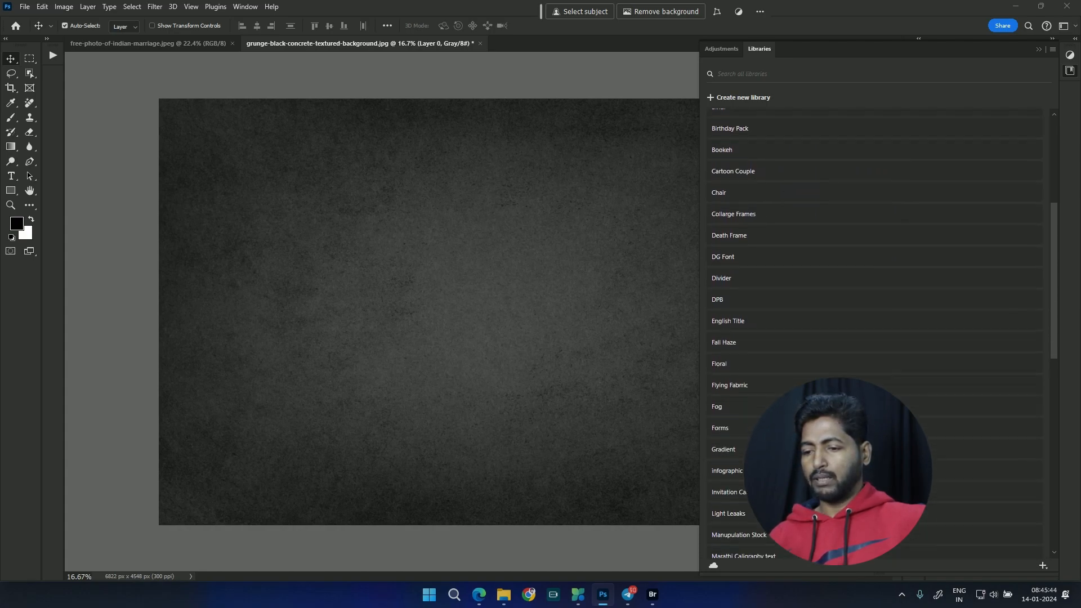
pyautogui.scroll(11, 874, 332)
pyautogui.scroll(5, 875, 333)
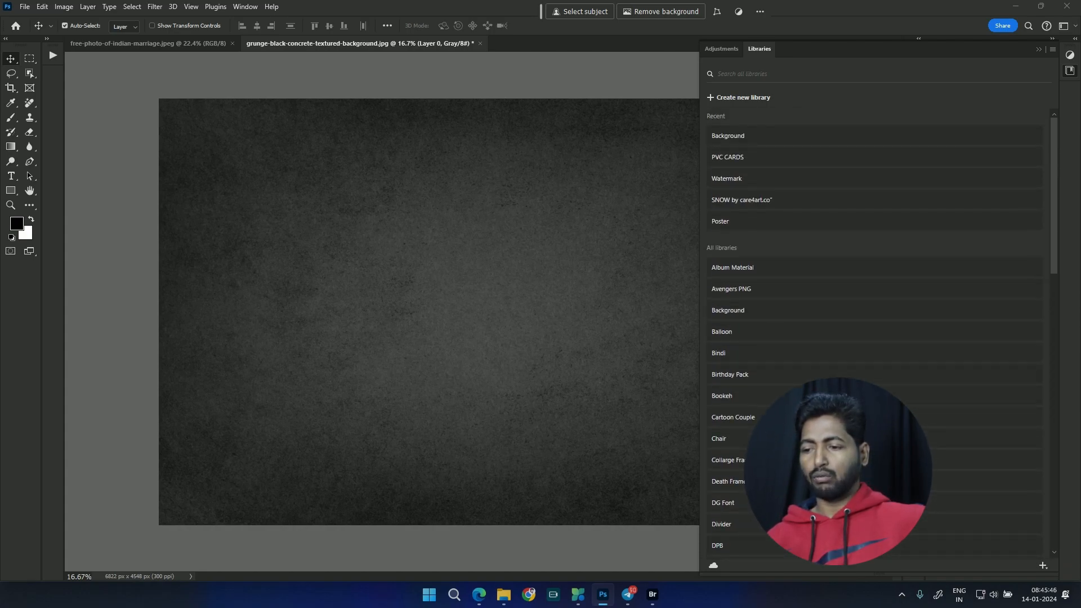
pyautogui.scroll(-12, 874, 332)
pyautogui.scroll(12, 875, 332)
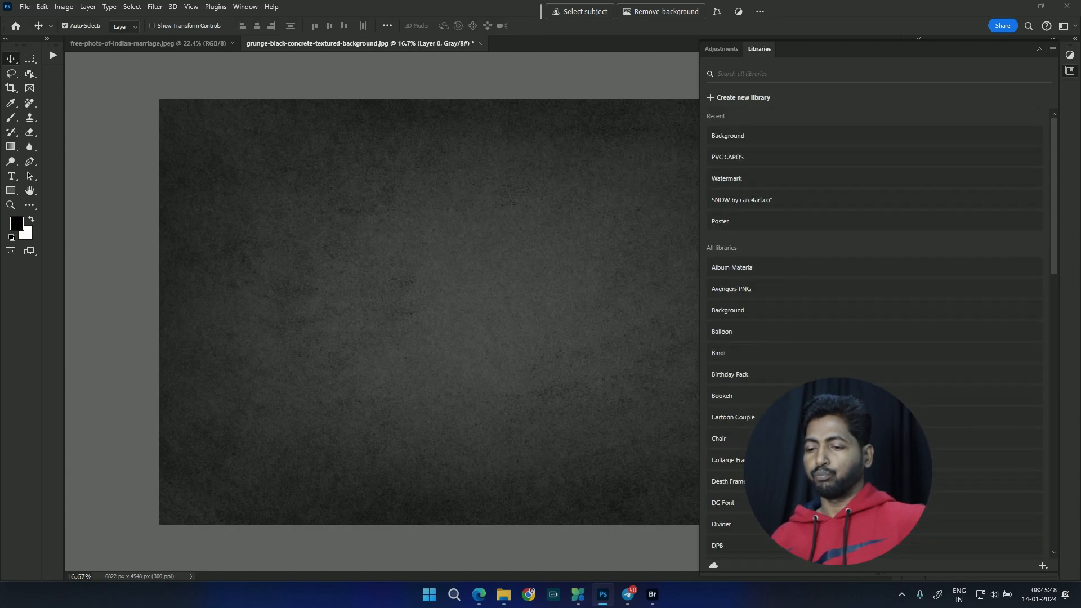
pyautogui.click(732, 138)
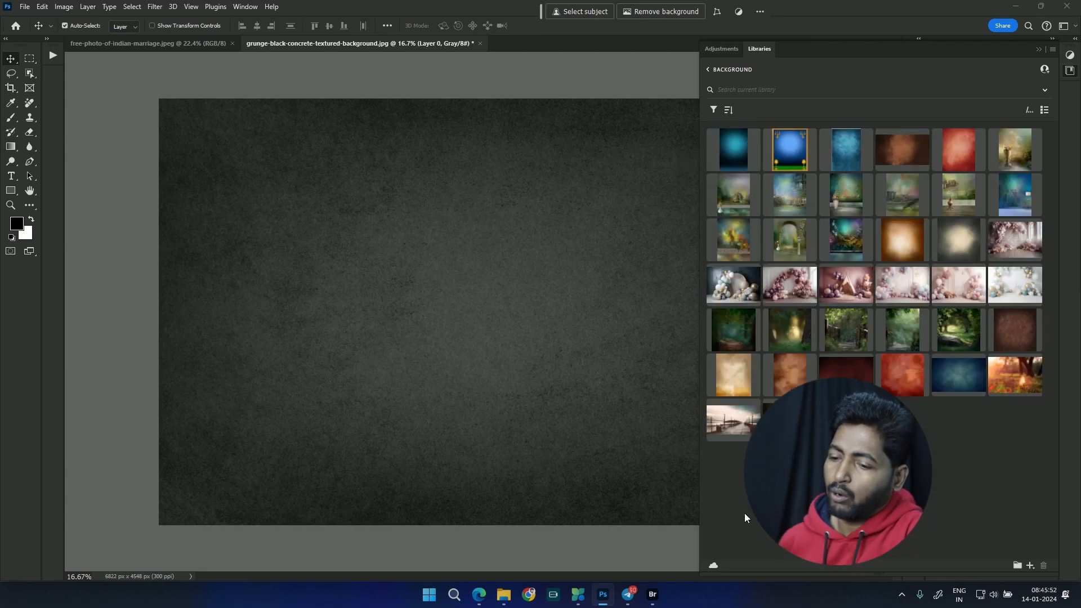
# Step: Open the wooden bridge and Birthday Background tent images from the Background library as separate documents, and close both
pyautogui.doubleClick(850, 333)
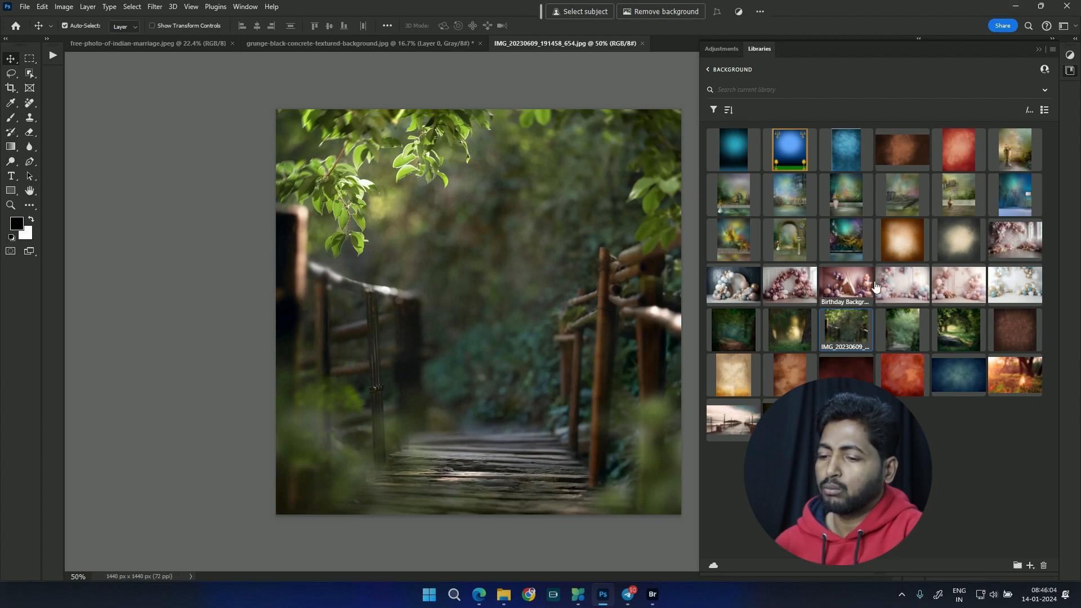
pyautogui.click(843, 285)
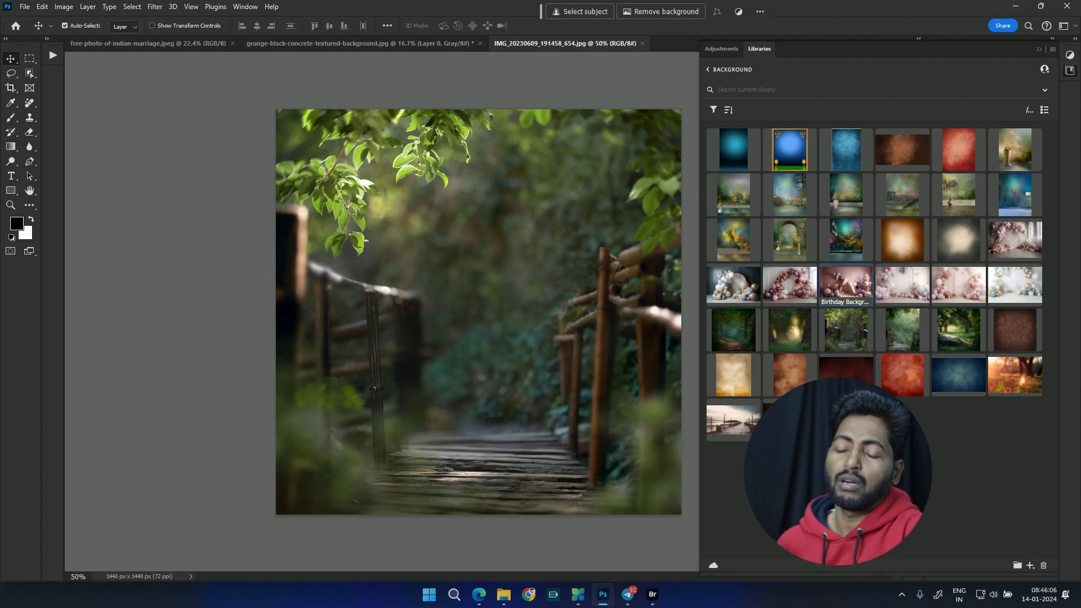
pyautogui.doubleClick(844, 284)
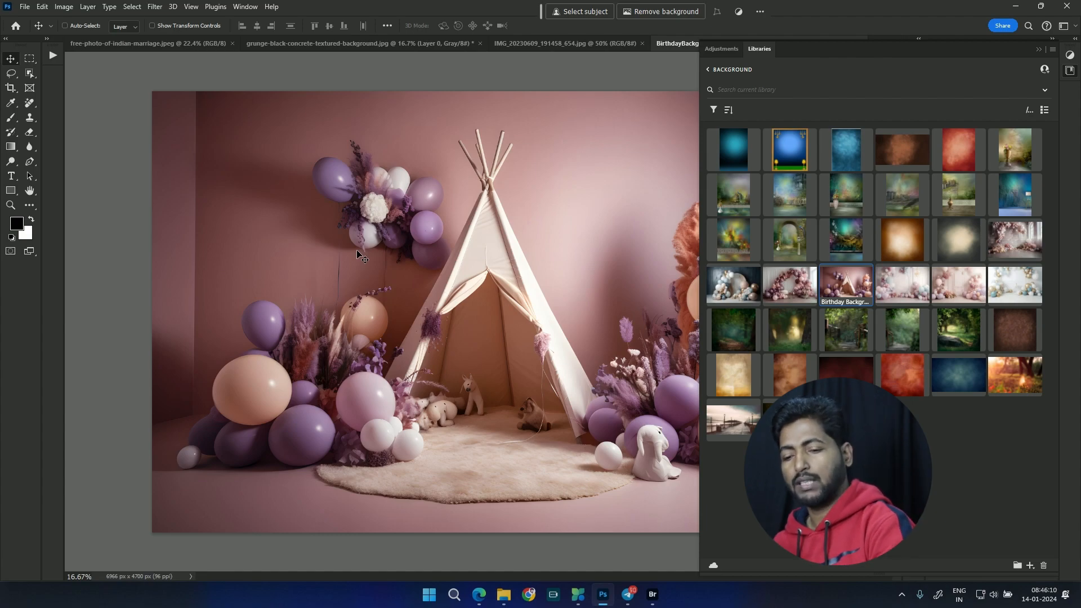
pyautogui.hotkey('ctrl', 'w')
pyautogui.hotkey('ctrl', 'w')
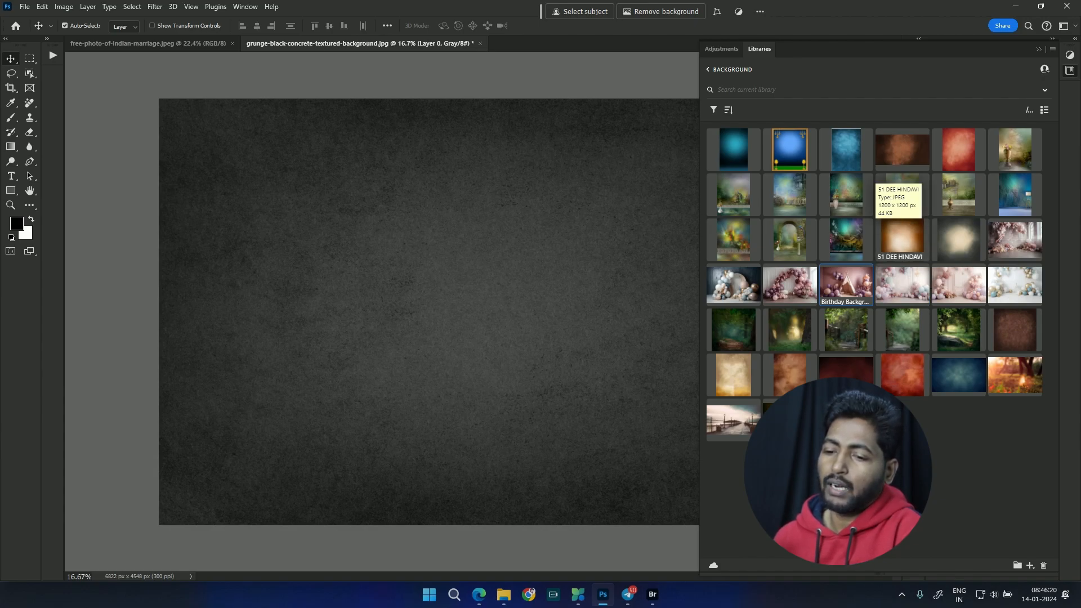
# Step: Place the 51 DEE HINDAVI library graphic in the grunge background document, centered at about X 3411 px, Y 2220 px, and collapse the Libraries panel
pyautogui.moveTo(900, 236); pyautogui.dragTo(414, 241)
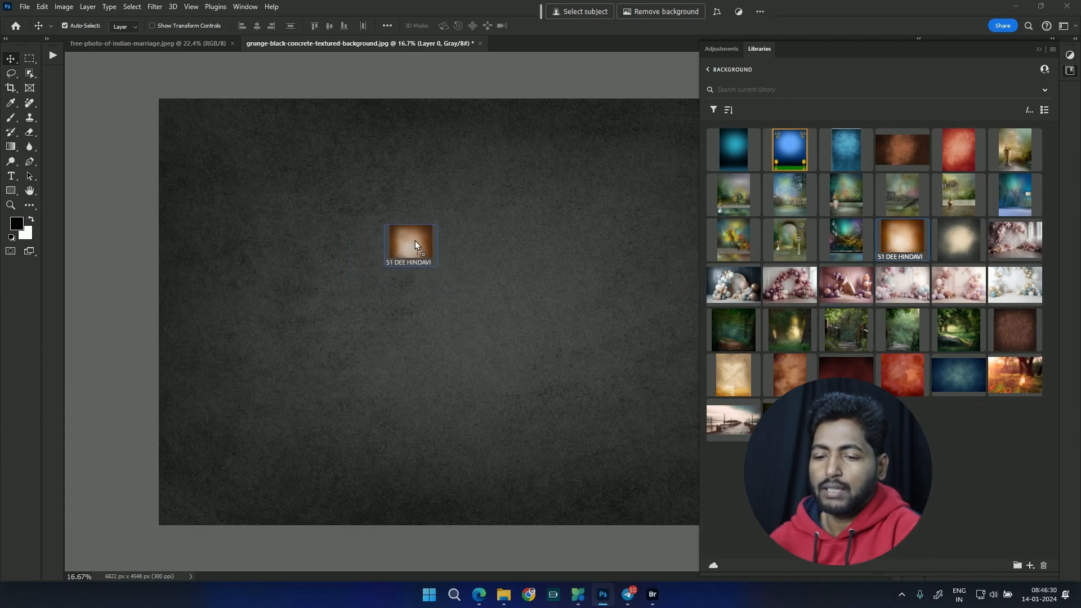
pyautogui.moveTo(363, 265); pyautogui.dragTo(450, 255)
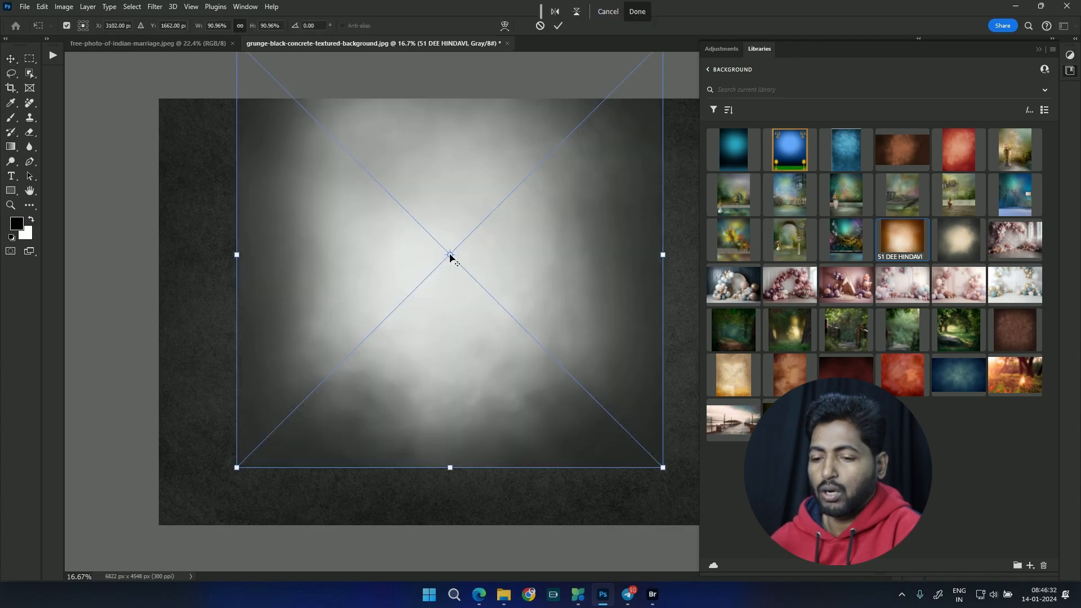
pyautogui.moveTo(506, 236); pyautogui.dragTo(536, 286)
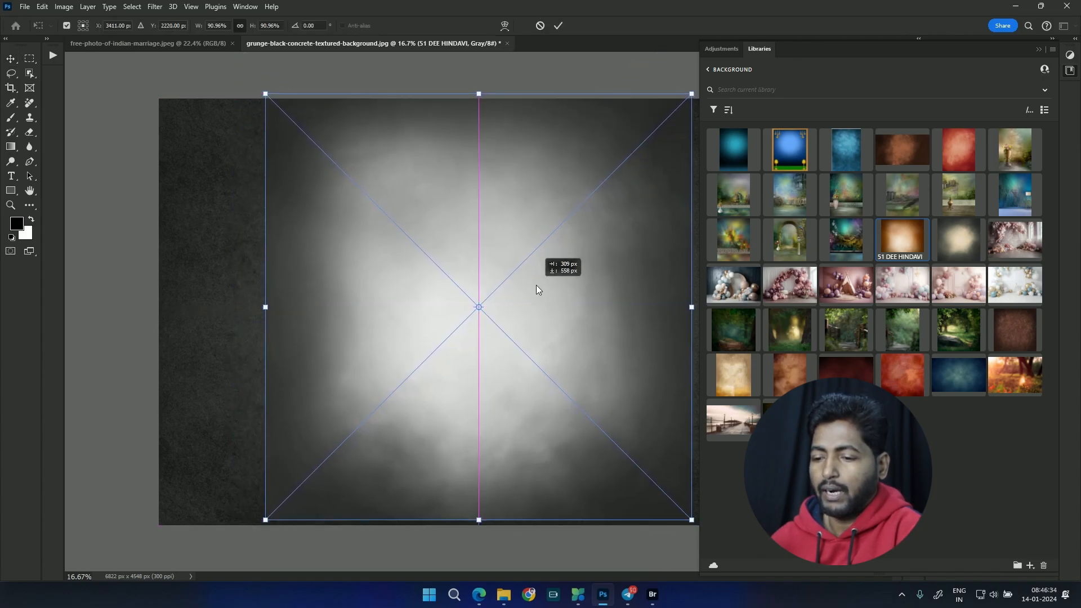
pyautogui.hotkey('ctrl', '-')
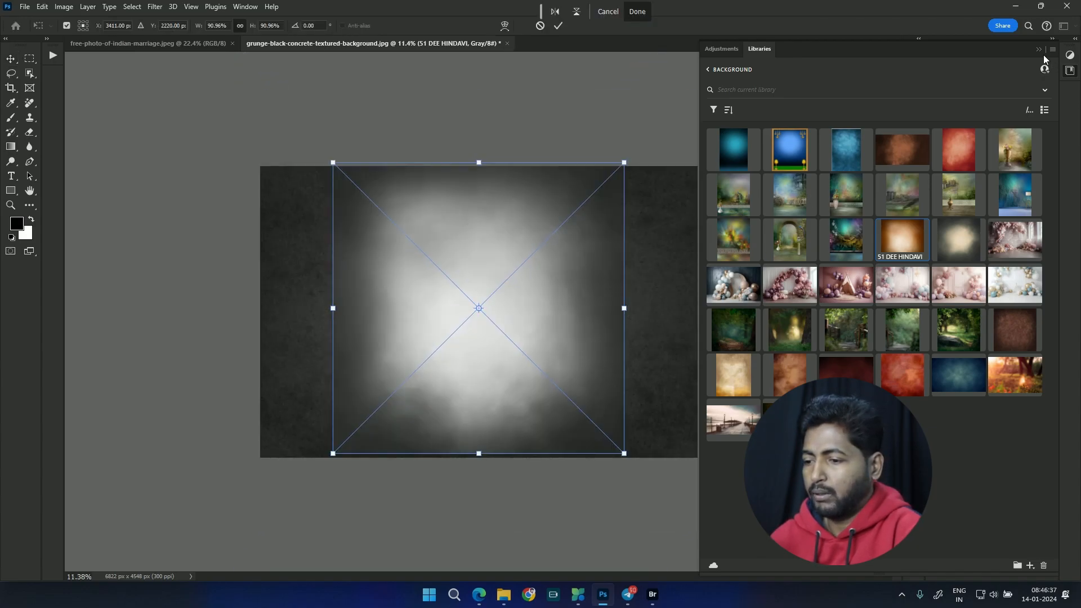
pyautogui.click(1039, 50)
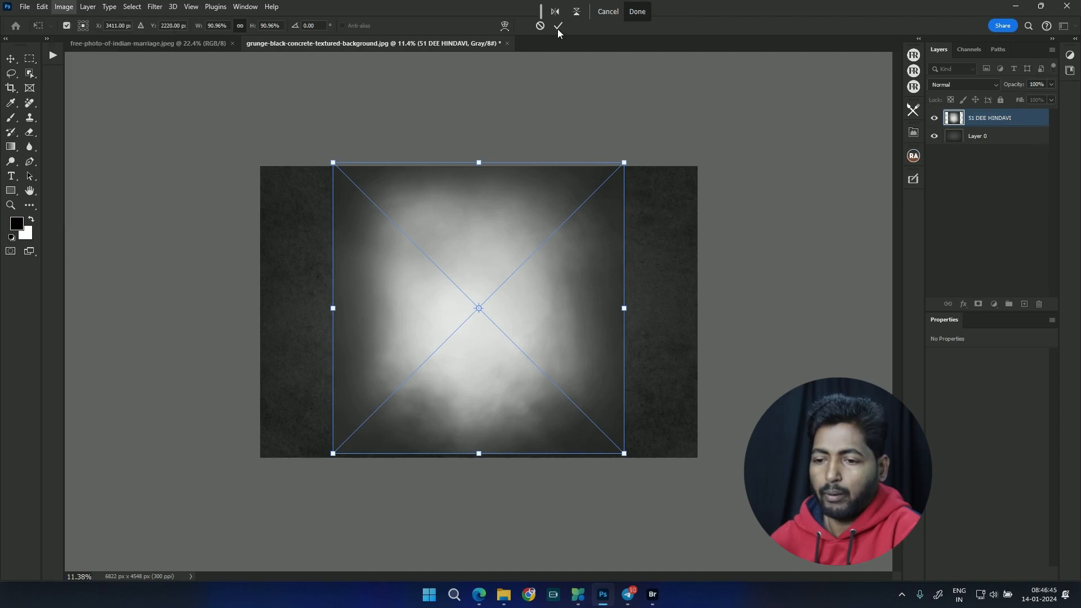
pyautogui.click(558, 27)
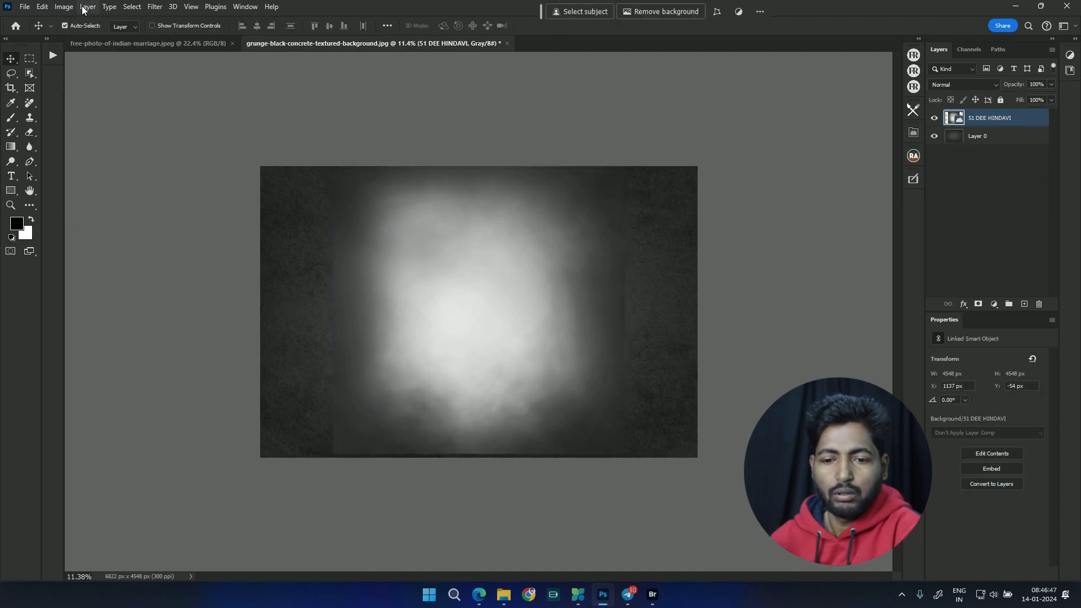
# Step: Check the colour mode options of the grunge background document, and switch to the free-photo-of-indian-marriage.jpeg document
pyautogui.click(63, 7)
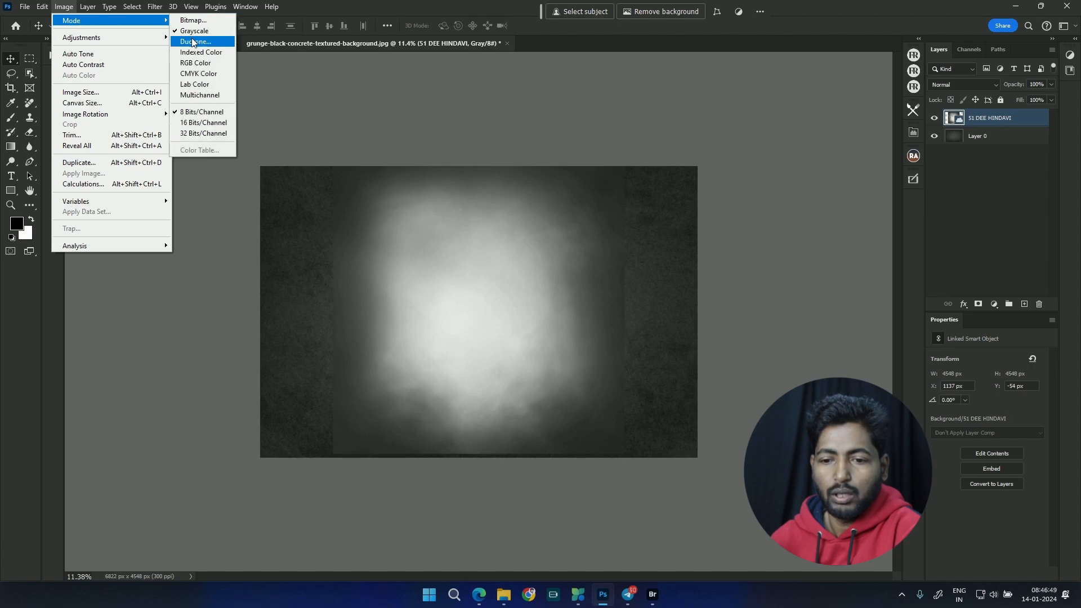
pyautogui.moveTo(131, 22)
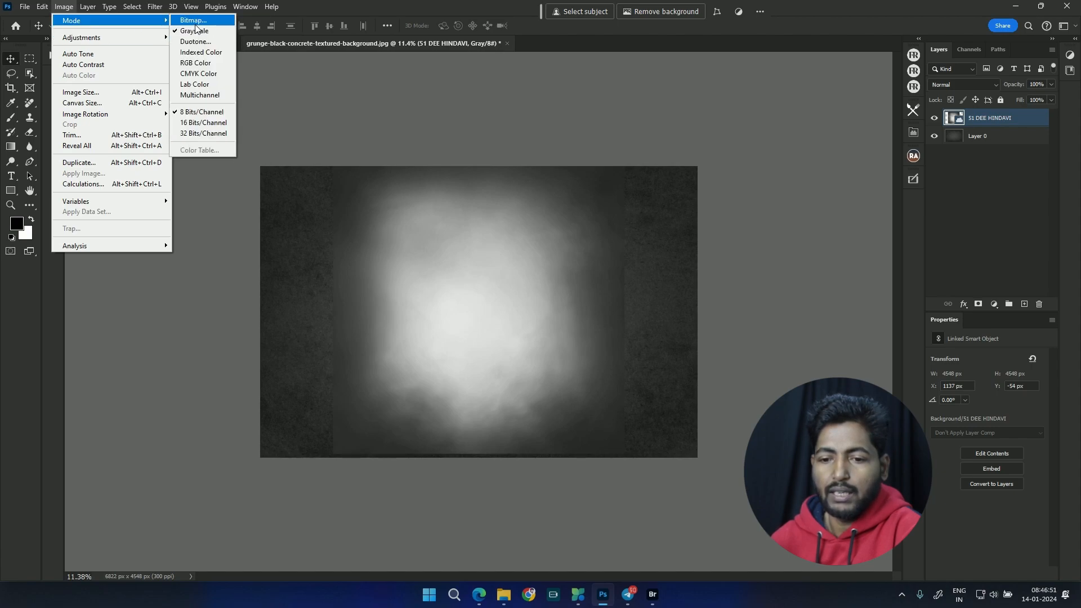
pyautogui.click(302, 50)
pyautogui.click(152, 43)
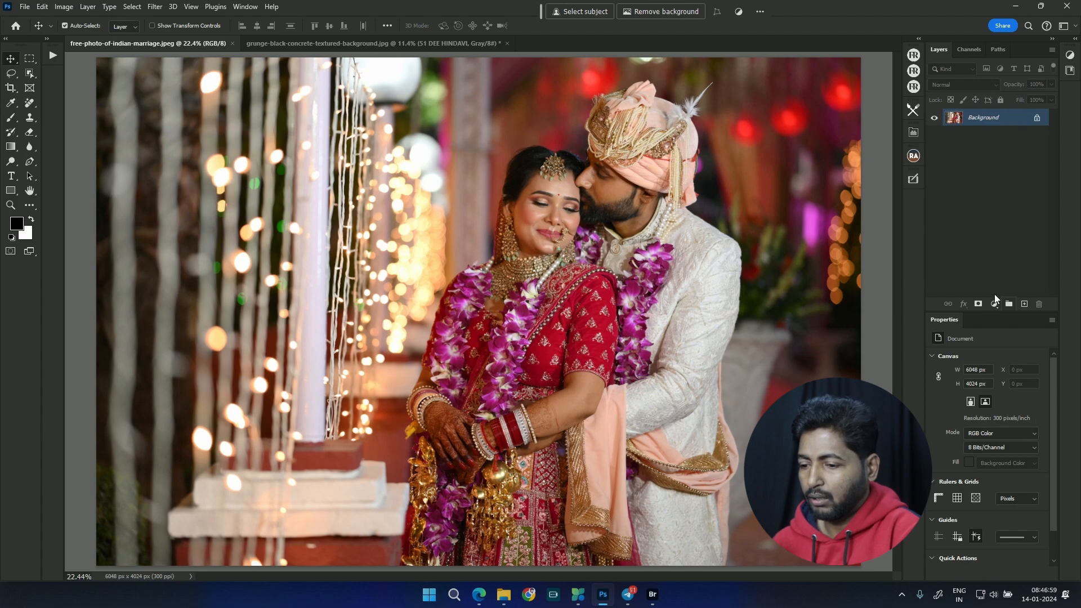
# Step: Detach the Libraries panel from the collapsed dock and place it as an expanded floating panel over the wedding photo
pyautogui.click(1071, 76)
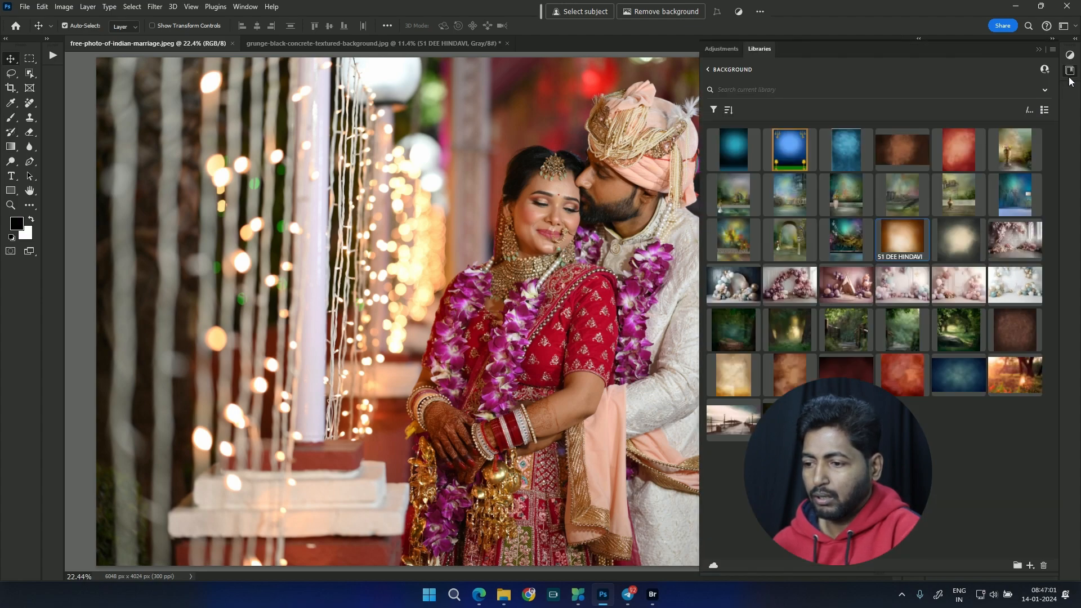
pyautogui.click(1071, 72)
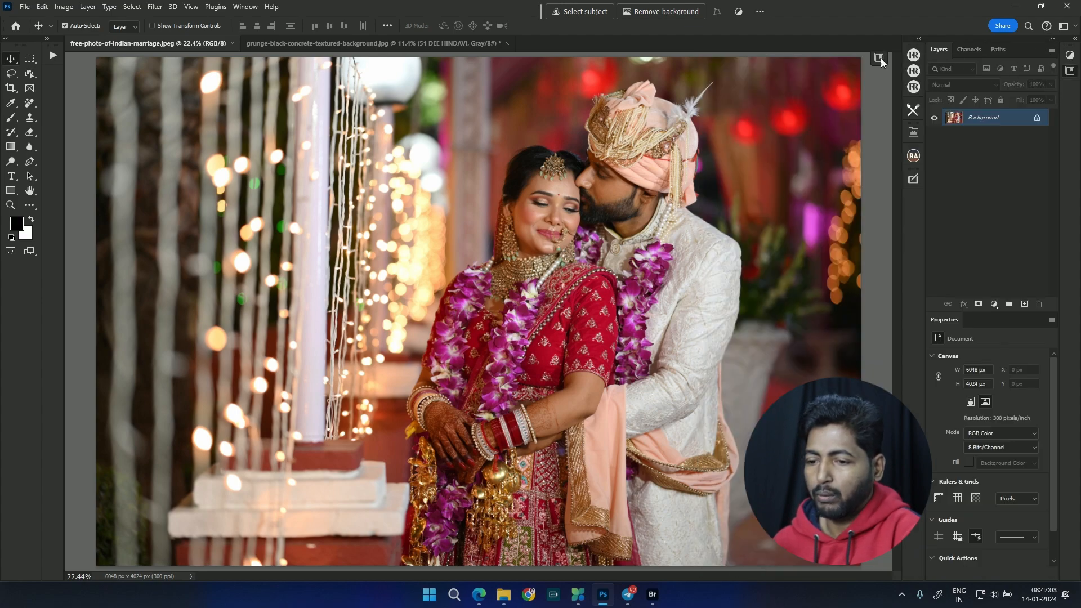
pyautogui.click(832, 62)
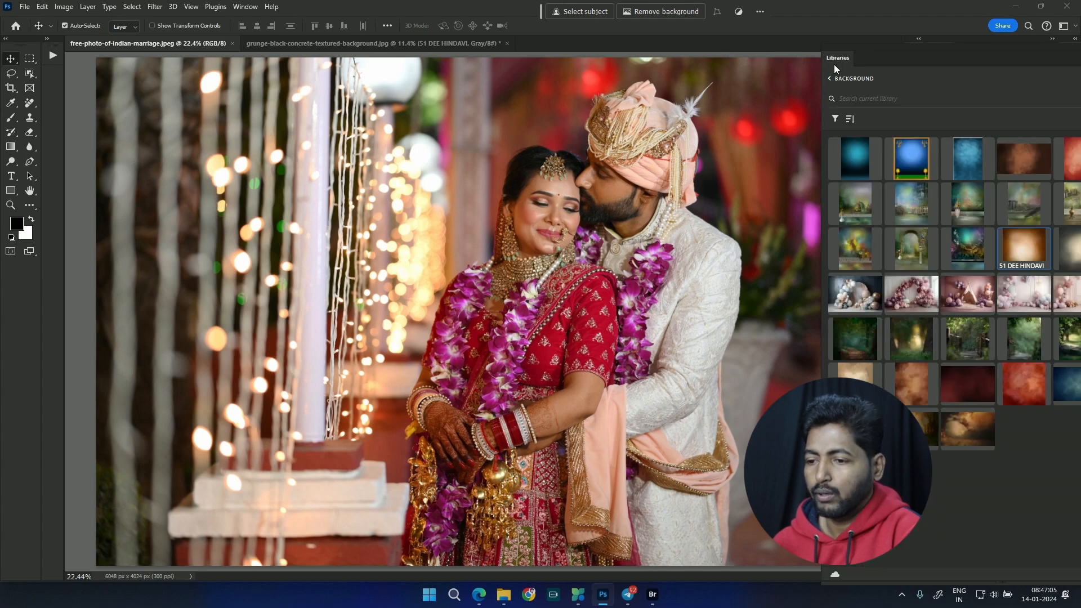
pyautogui.moveTo(846, 55); pyautogui.dragTo(643, 34)
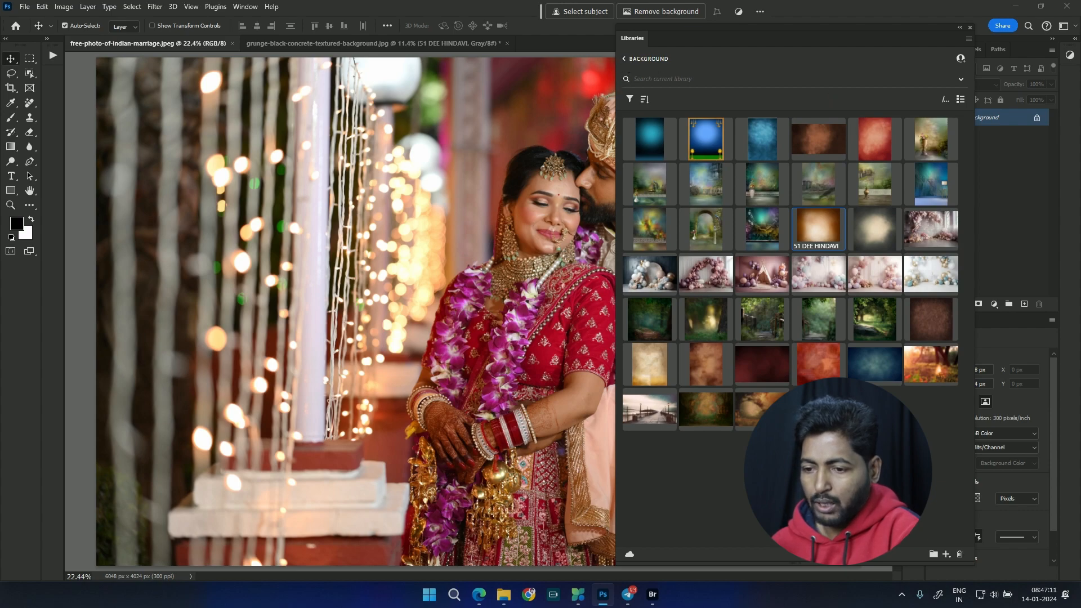
# Step: Leave the Background library and open the Album Material library
pyautogui.click(624, 59)
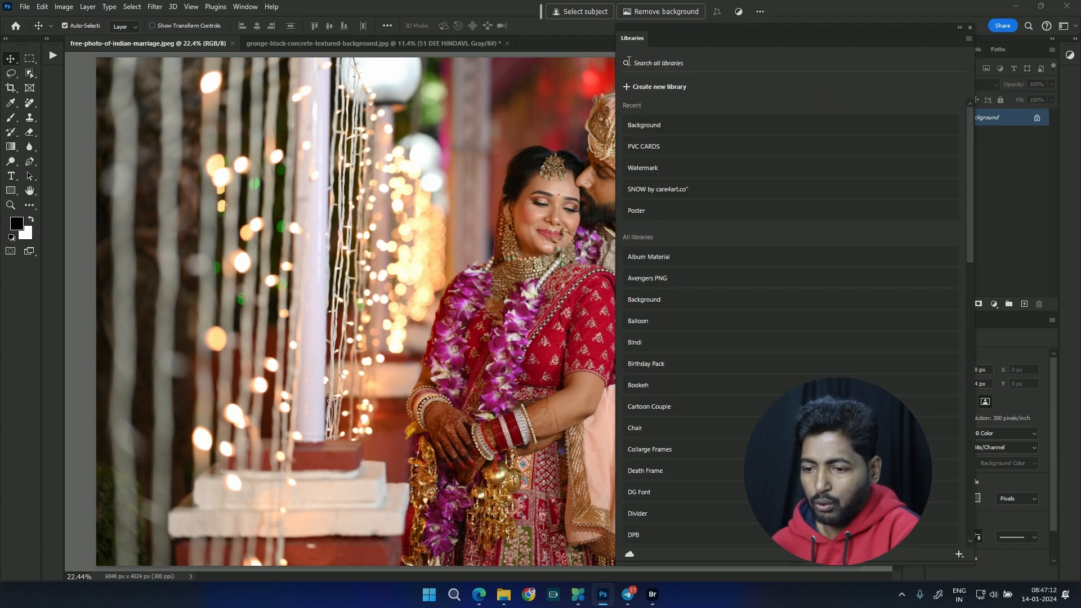
pyautogui.click(667, 256)
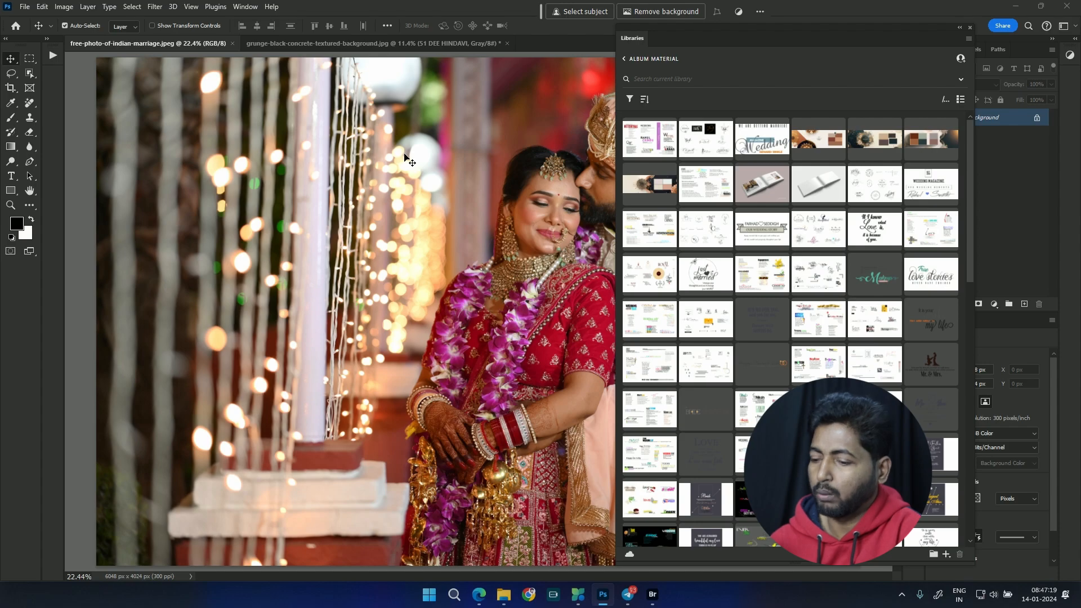
pyautogui.scroll(-3, 404, 169)
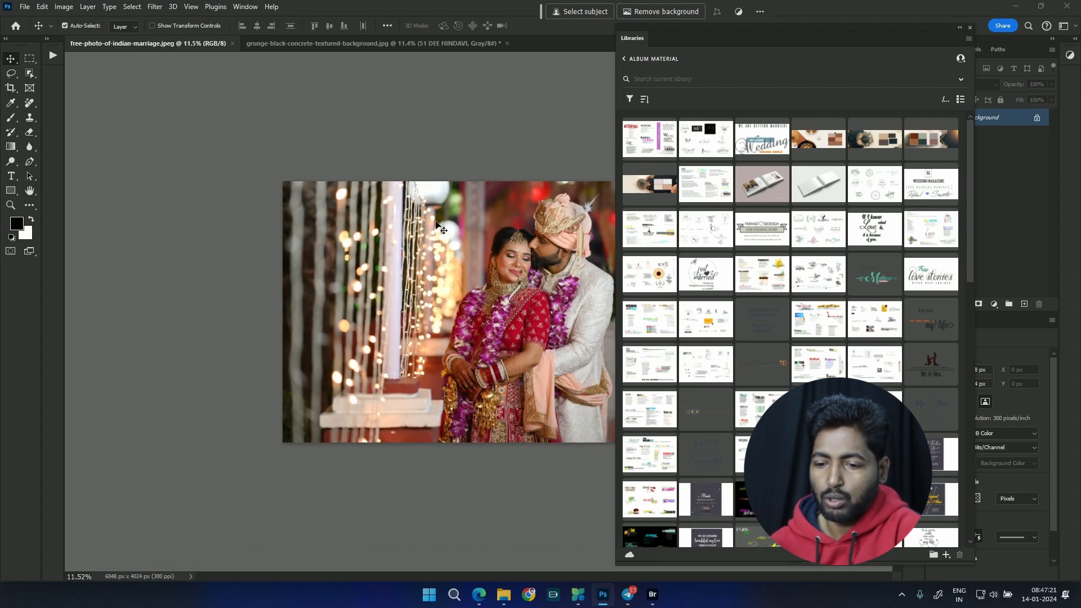
pyautogui.scroll(2, 437, 223)
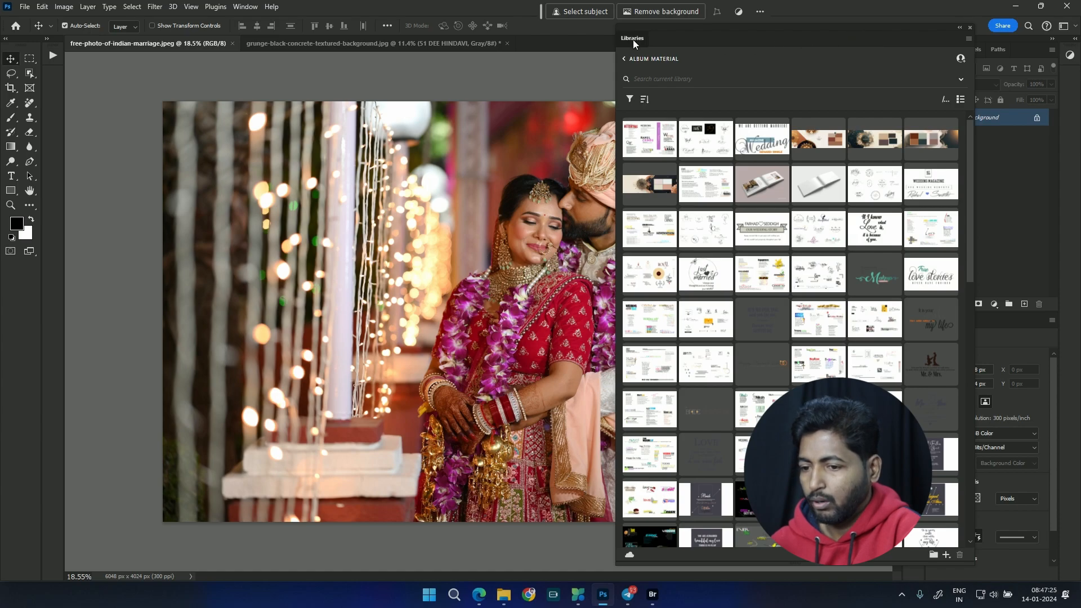
# Step: Dock the Libraries panel beside the Layers and Properties panels, and collapse those panels to icons
pyautogui.moveTo(633, 39); pyautogui.dragTo(928, 52)
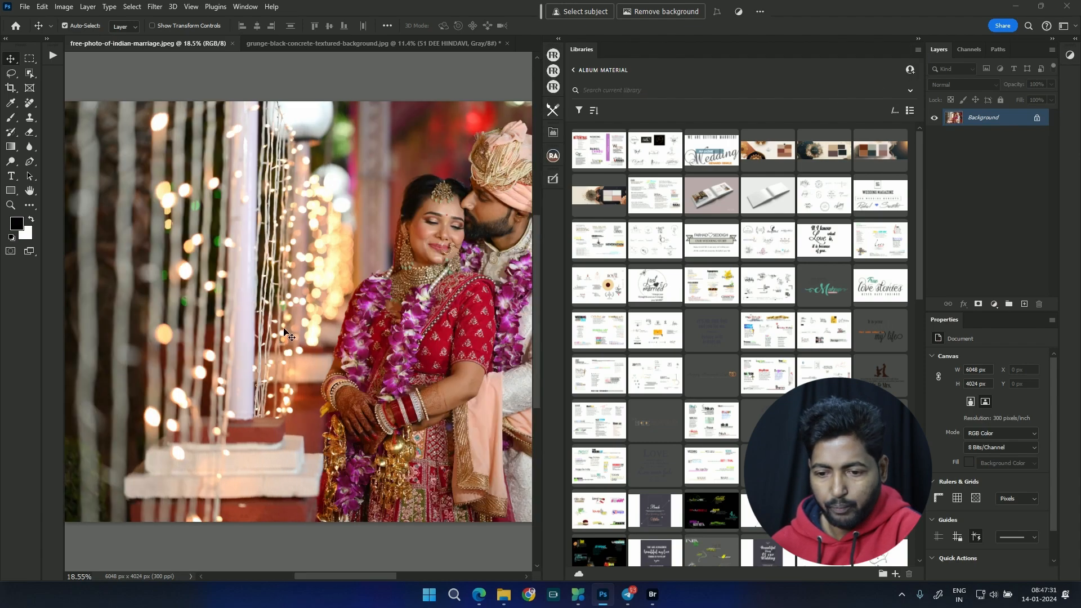
pyautogui.scroll(-6, 286, 331)
pyautogui.click(1049, 39)
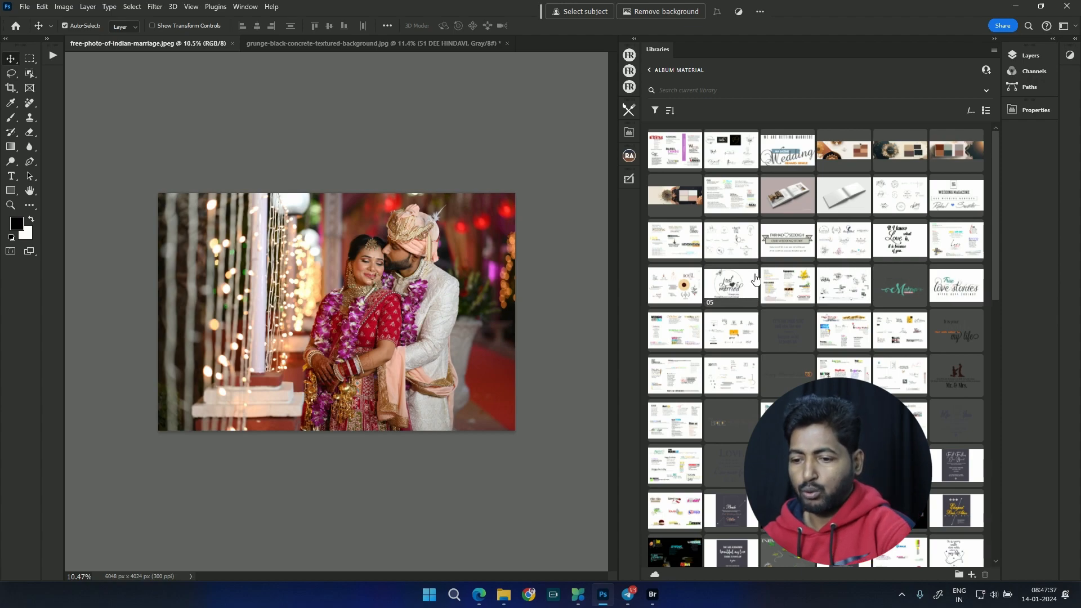
# Step: Open the 05 title sheet from the Album Material library and copy The Royal Bride emblem into the wedding photo
pyautogui.click(677, 290)
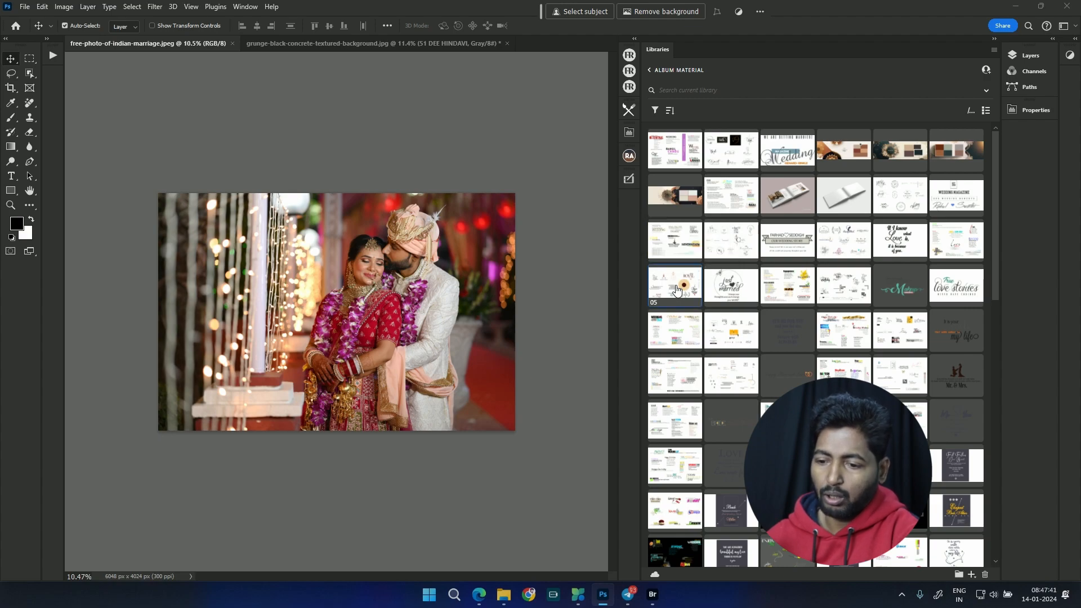
pyautogui.doubleClick(675, 284)
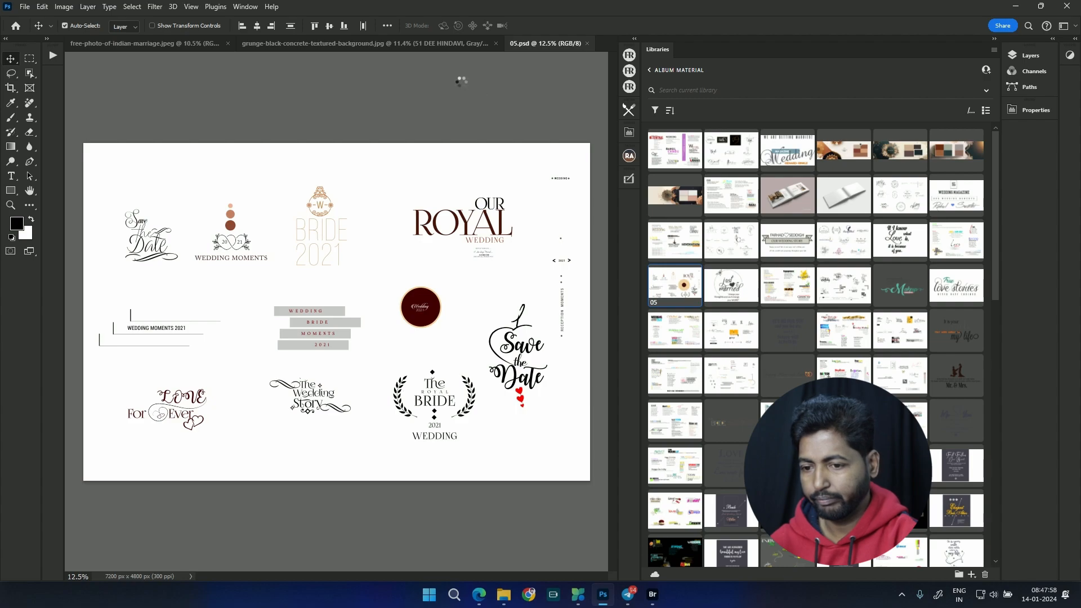
pyautogui.moveTo(430, 392)
pyautogui.mouseDown()
pyautogui.moveTo(436, 385)
pyautogui.moveTo(440, 396)
pyautogui.moveTo(441, 379)
pyautogui.mouseUp()
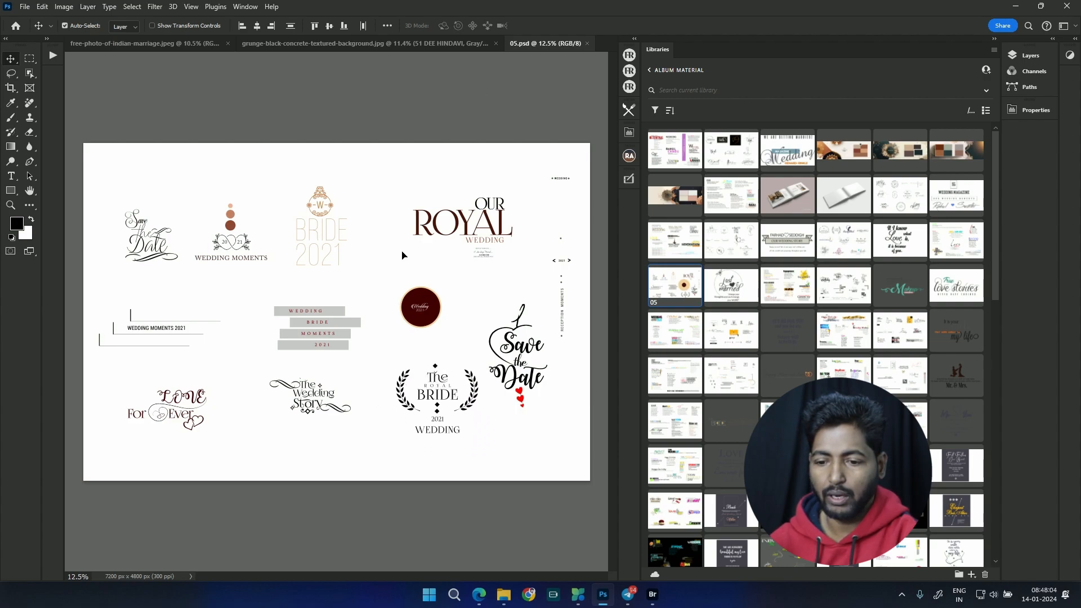
pyautogui.click(188, 25)
pyautogui.moveTo(472, 383); pyautogui.dragTo(430, 288)
pyautogui.moveTo(458, 361); pyautogui.dragTo(458, 352)
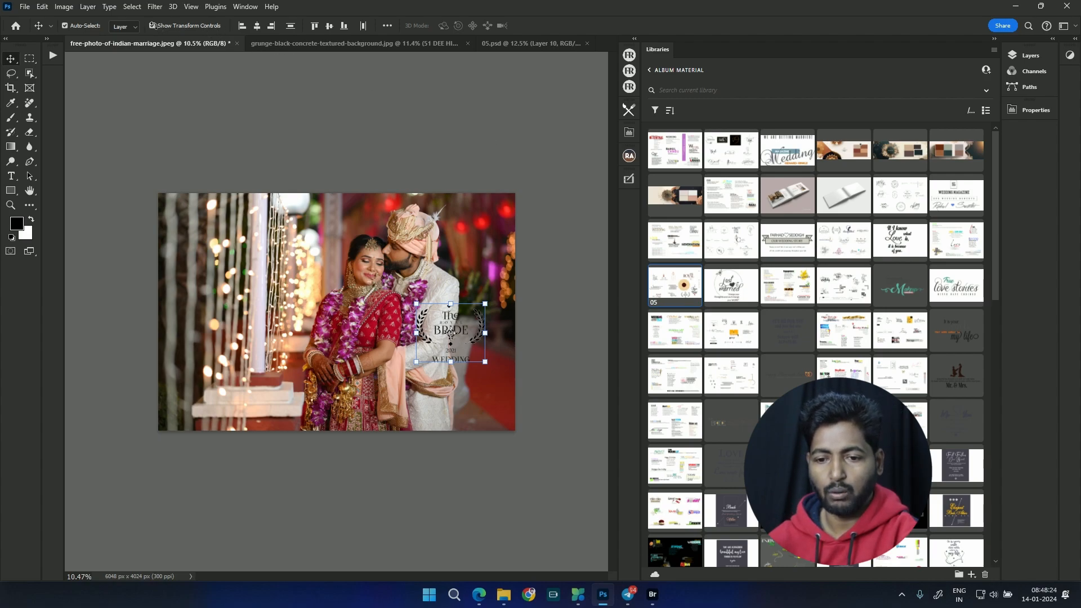
# Step: Scale The Royal Bride emblem to about 248% and position it over the string lights at about X 1895 px, Y 1404 px
pyautogui.hotkey('ctrl', 't')
pyautogui.moveTo(417, 303); pyautogui.dragTo(313, 216)
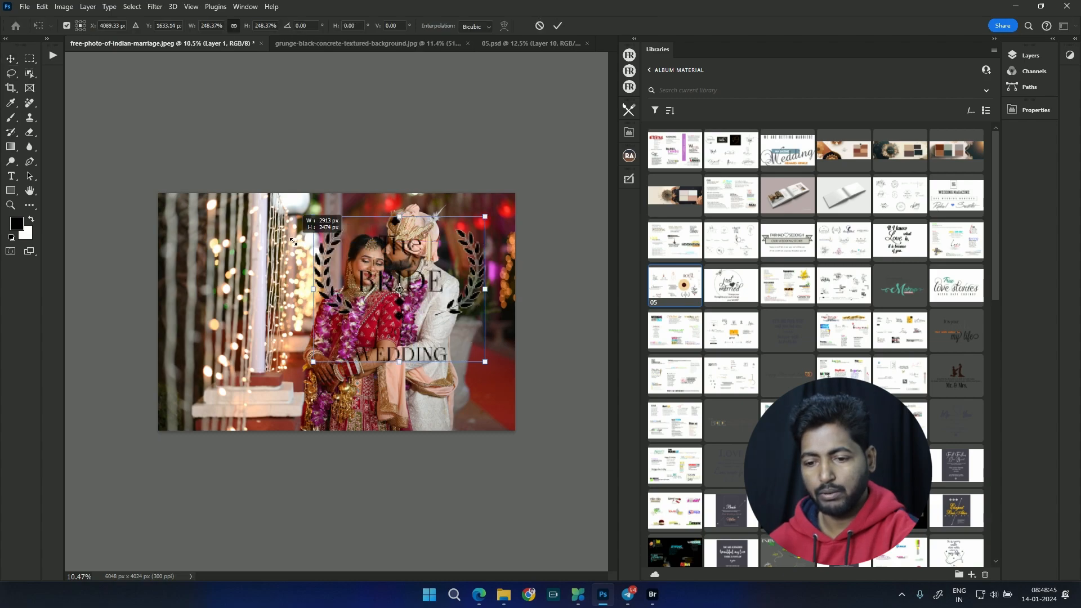
pyautogui.moveTo(457, 294); pyautogui.dragTo(328, 281)
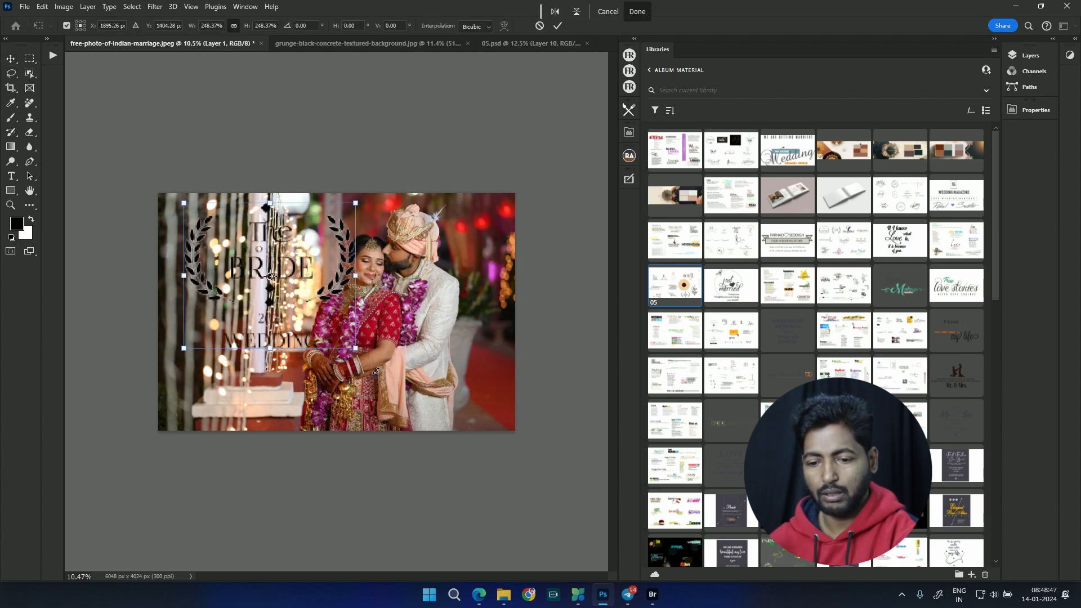
pyautogui.press('Return')
# Step: Move The Royal Bride emblem to the photo's upper-right corner and scale it down despite the missing font
pyautogui.moveTo(243, 247); pyautogui.dragTo(497, 236)
pyautogui.hotkey('ctrl', 't')
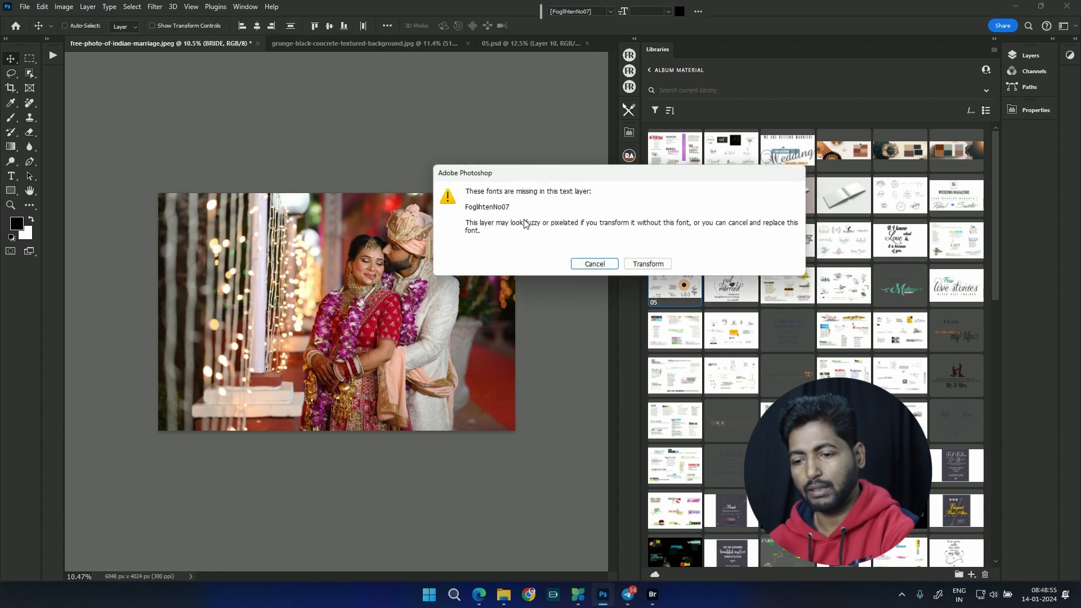
pyautogui.click(628, 264)
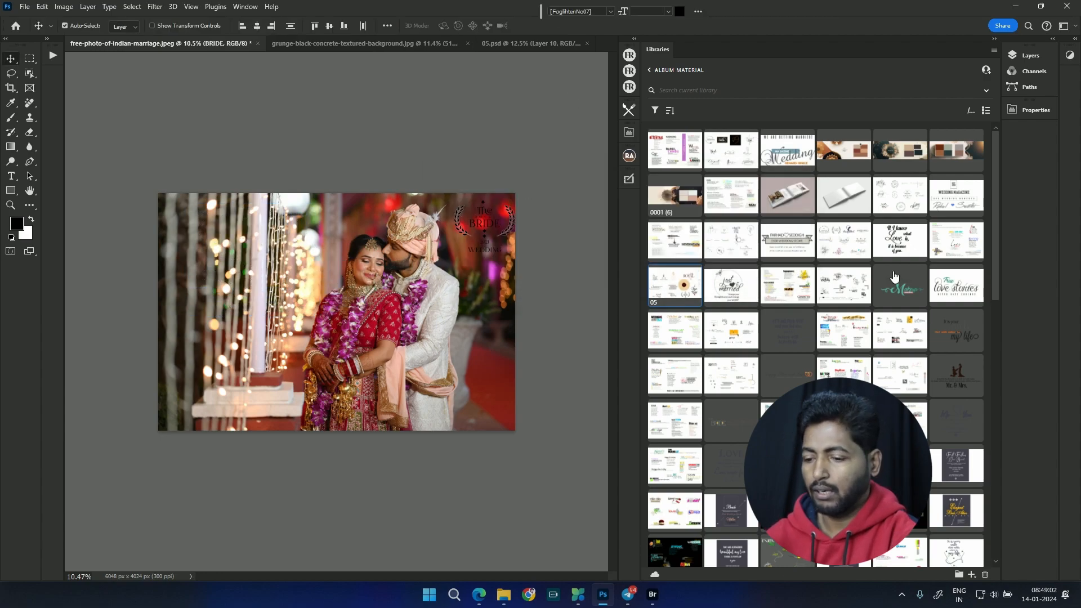
# Step: Delete all the linked layers of The Royal Bride emblem from the wedding photo
pyautogui.click(1031, 56)
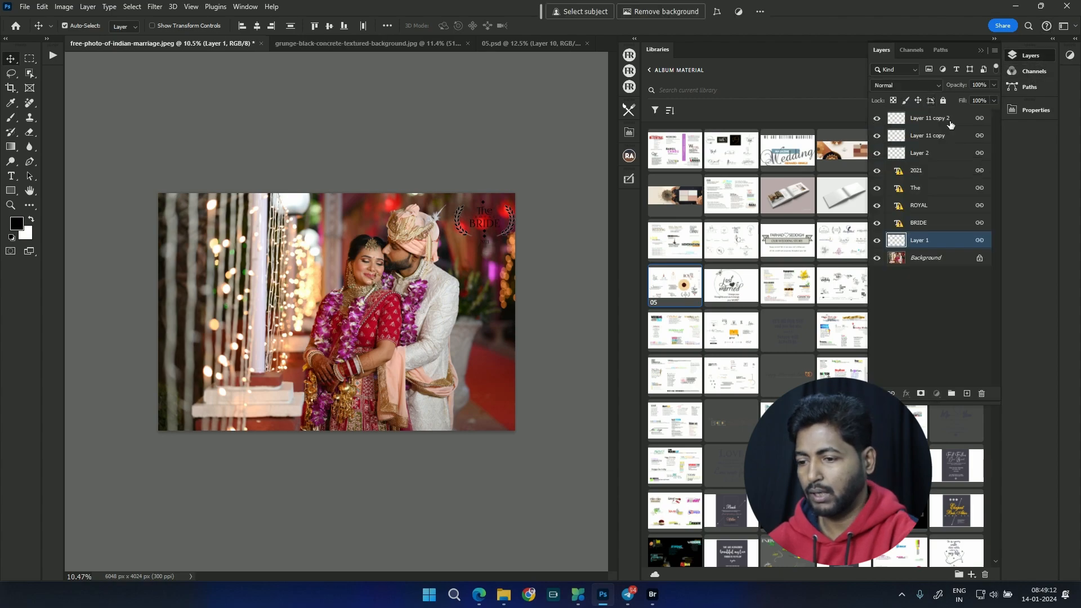
pyautogui.keyDown('shift'); pyautogui.click(947, 122); pyautogui.keyUp('shift')
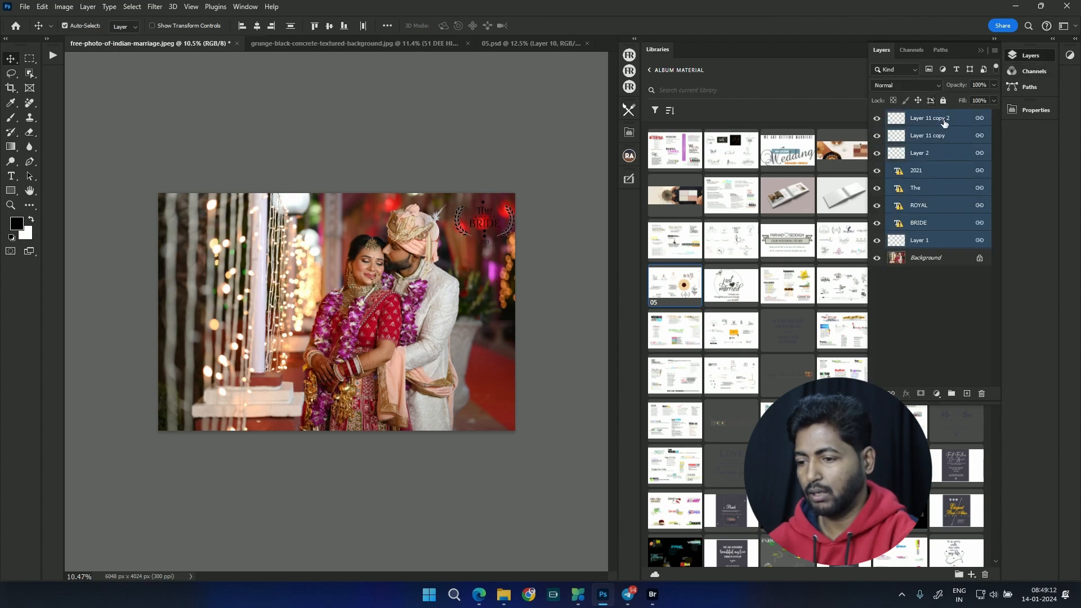
pyautogui.moveTo(944, 121); pyautogui.dragTo(983, 397)
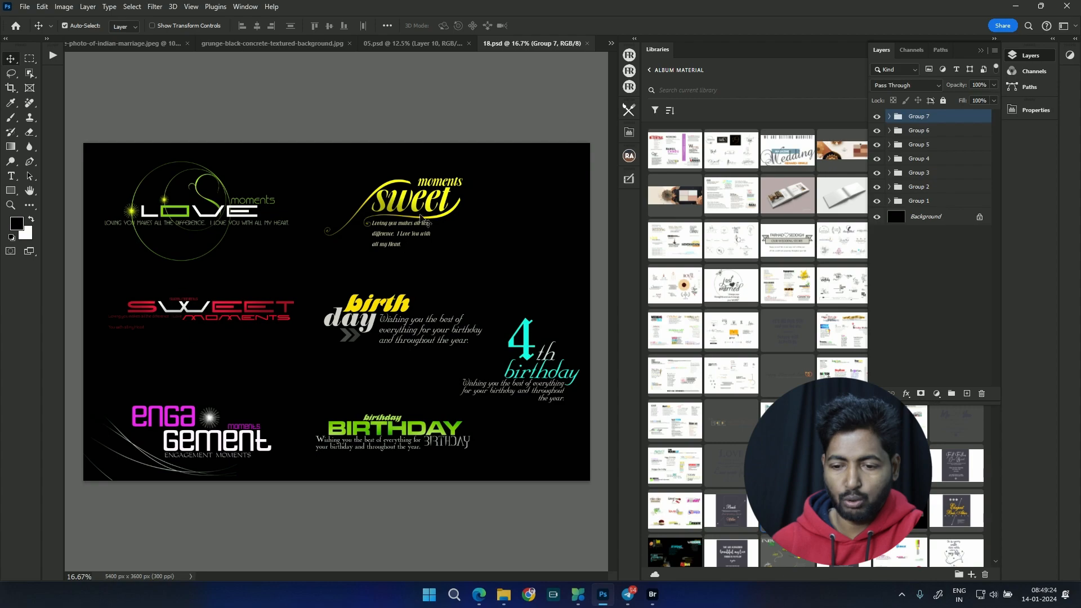
# Step: Select Group 3 with the yellow Sweet Moments title in 18.psd and copy the group into the wedding photo
pyautogui.moveTo(407, 208); pyautogui.dragTo(408, 216)
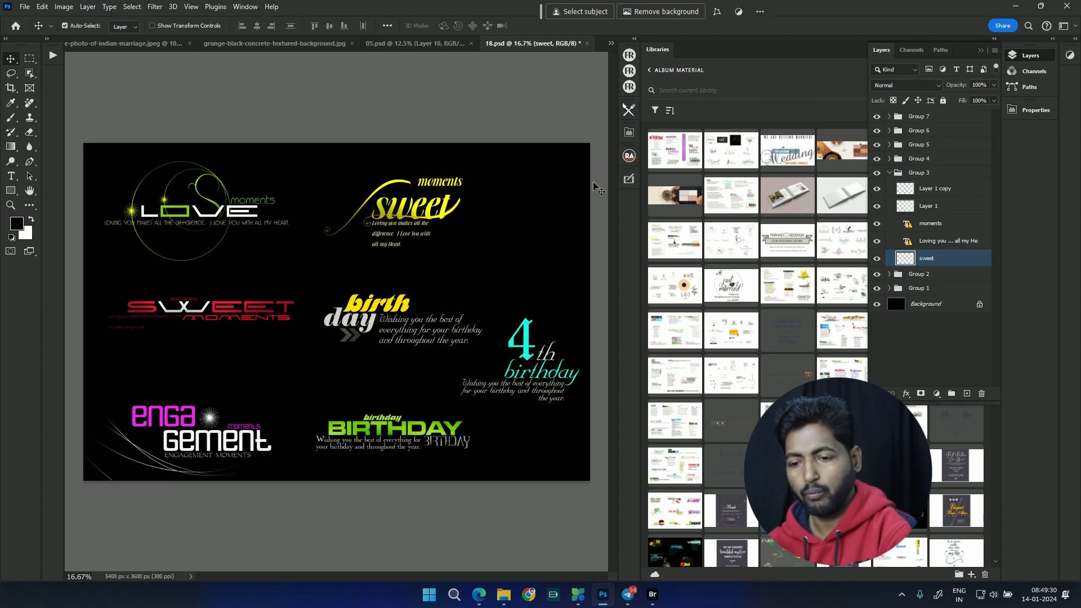
pyautogui.click(898, 173)
pyautogui.click(876, 173)
pyautogui.click(877, 174)
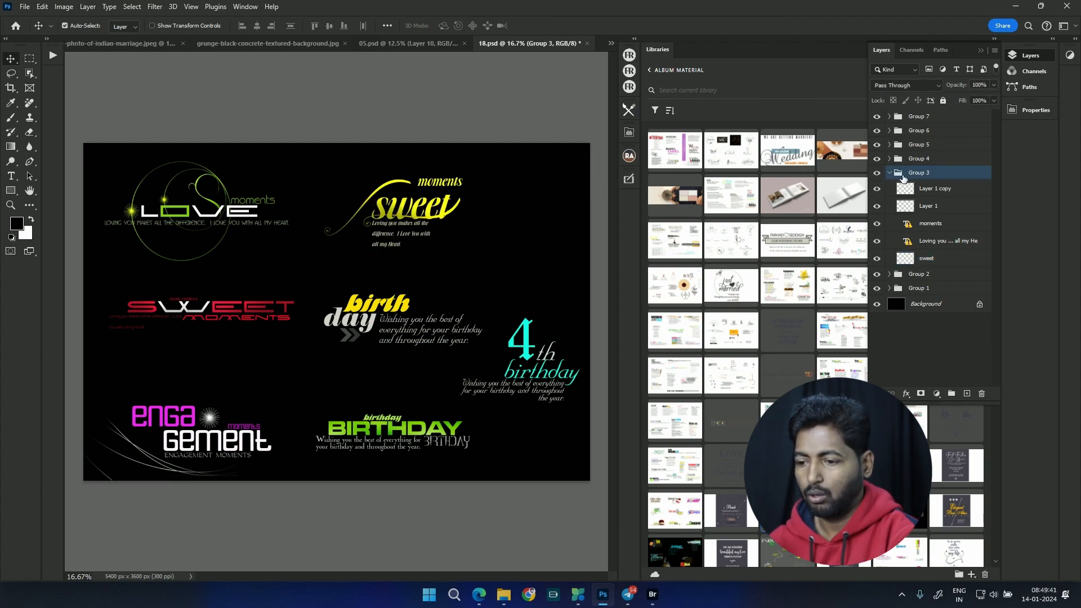
pyautogui.moveTo(900, 177); pyautogui.dragTo(474, 224)
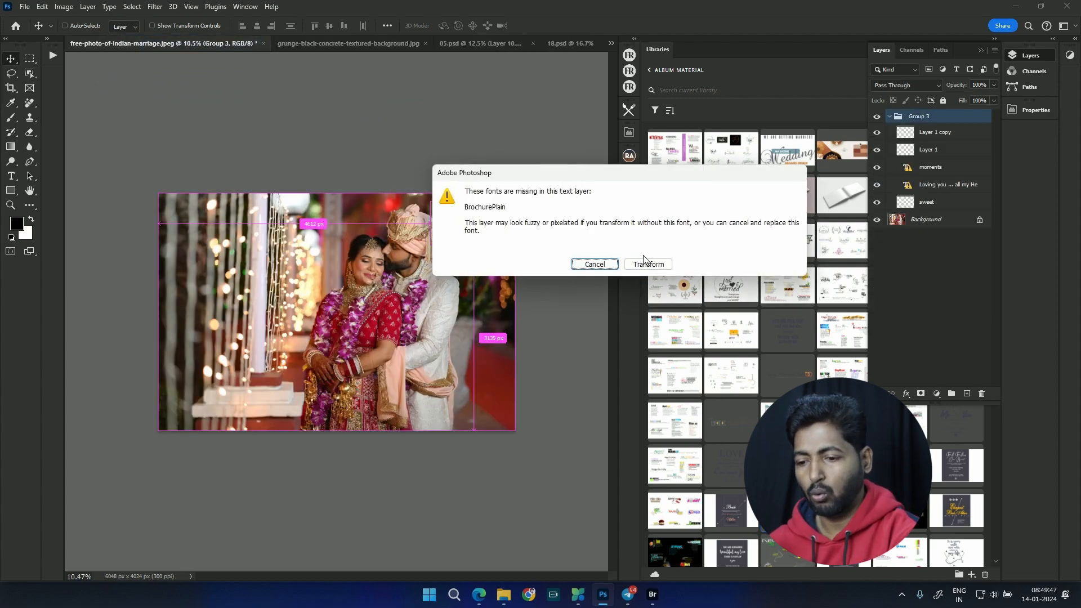
# Step: Scale the Sweet Moments group to about 80% and position it at about X 5339 px, Y 425 px
pyautogui.click(645, 263)
pyautogui.moveTo(516, 202); pyautogui.dragTo(500, 206)
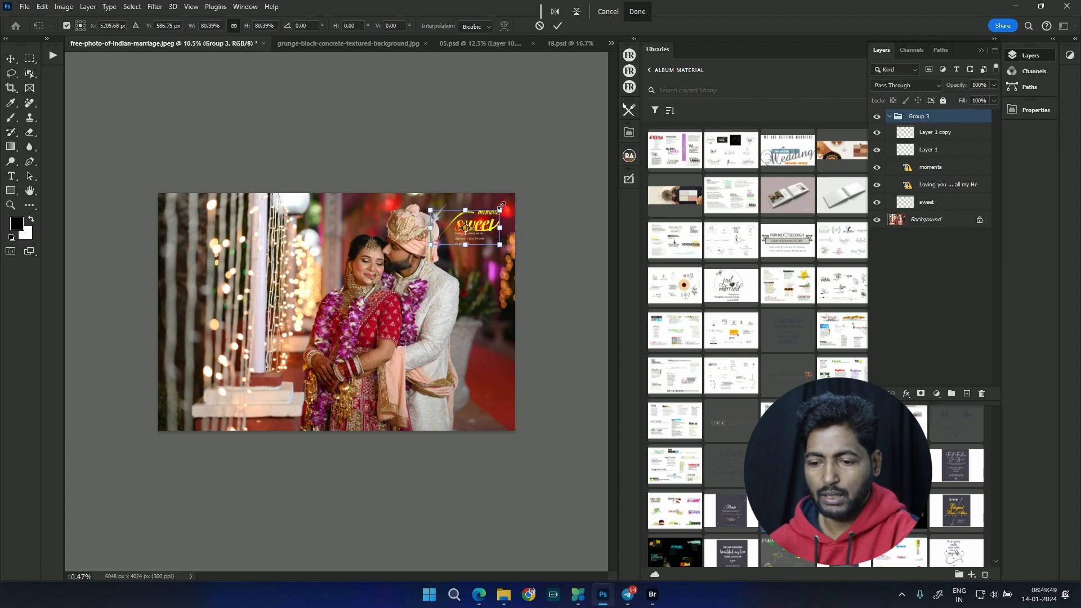
pyautogui.scroll(4, 505, 207)
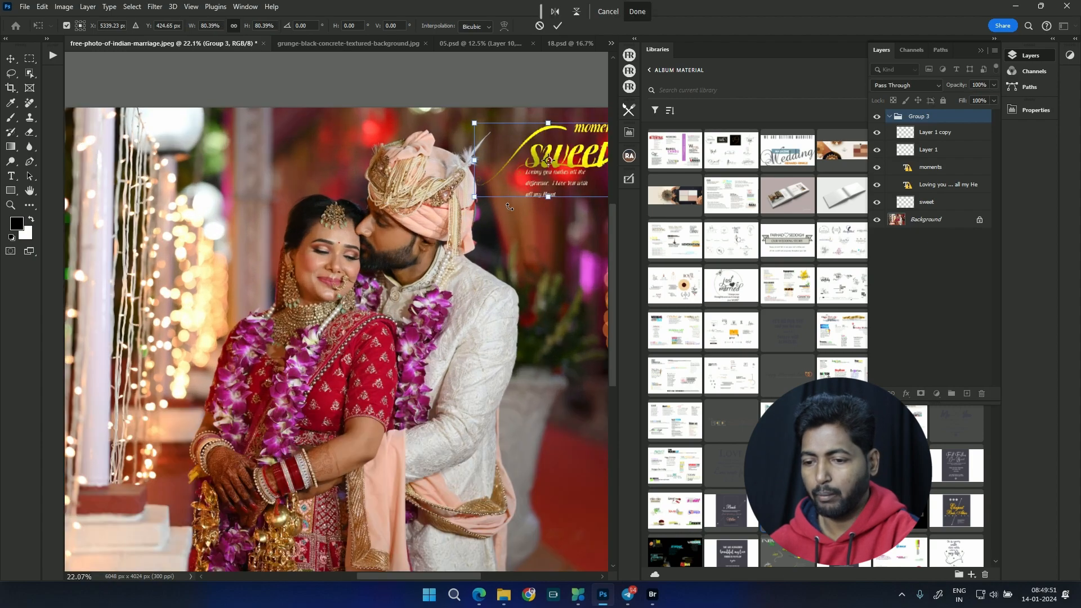
pyautogui.click(981, 51)
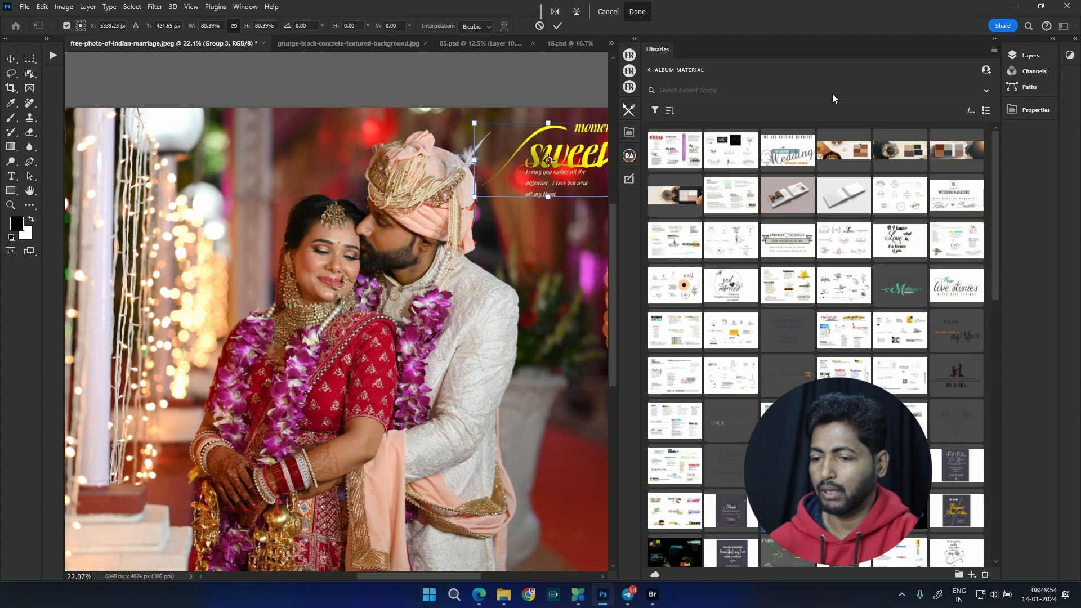
pyautogui.click(558, 27)
# Step: Open the 46 graphic from the Album Material library and copy the Happiness Blooms from Within artwork into the wedding photo
pyautogui.scroll(-5, 949, 302)
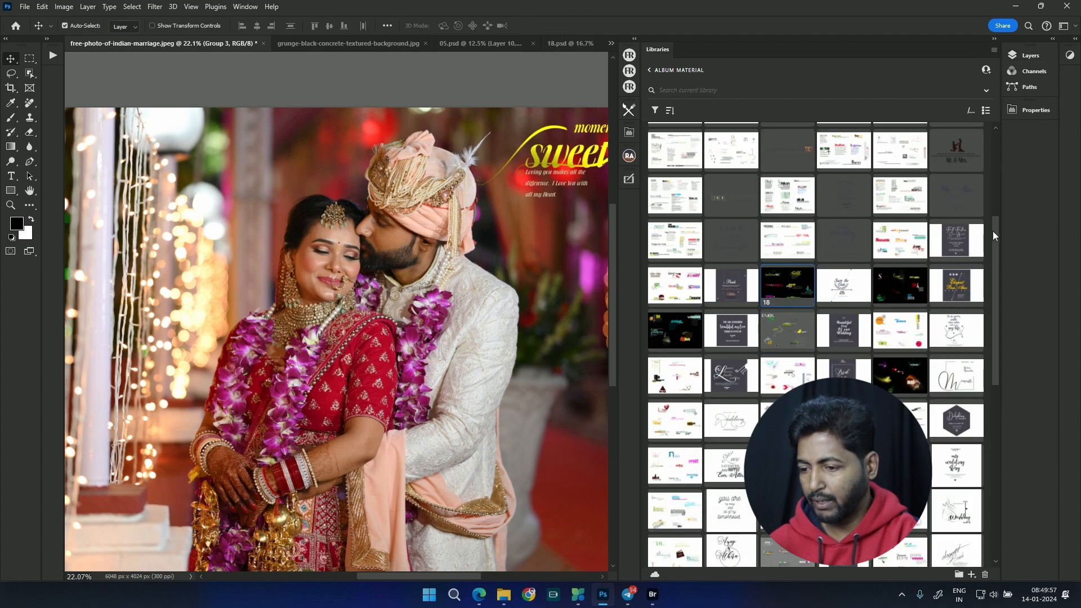
pyautogui.moveTo(993, 236); pyautogui.dragTo(981, 406)
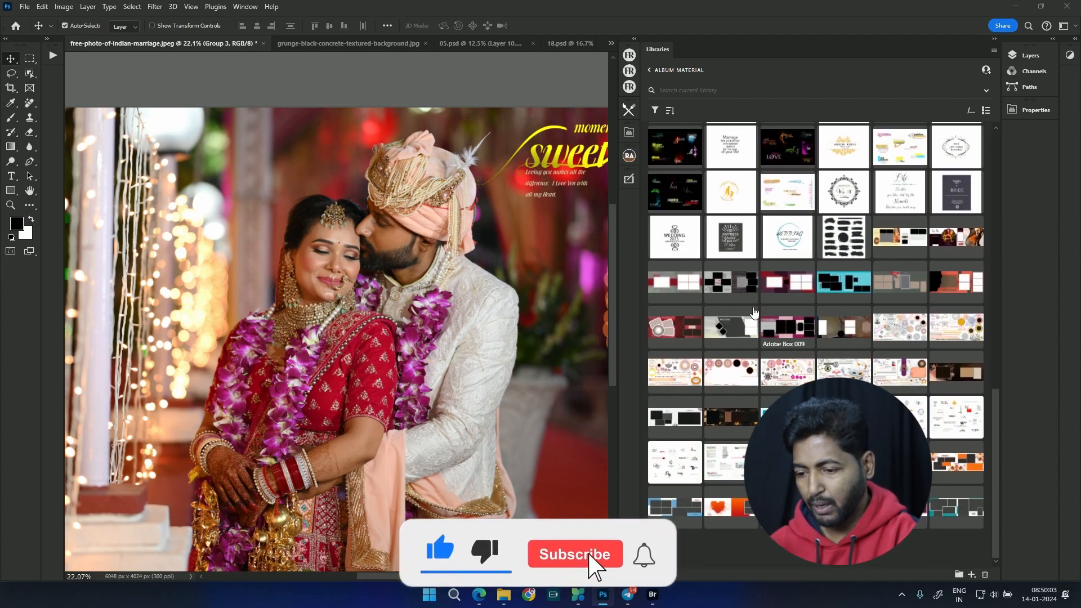
pyautogui.doubleClick(738, 240)
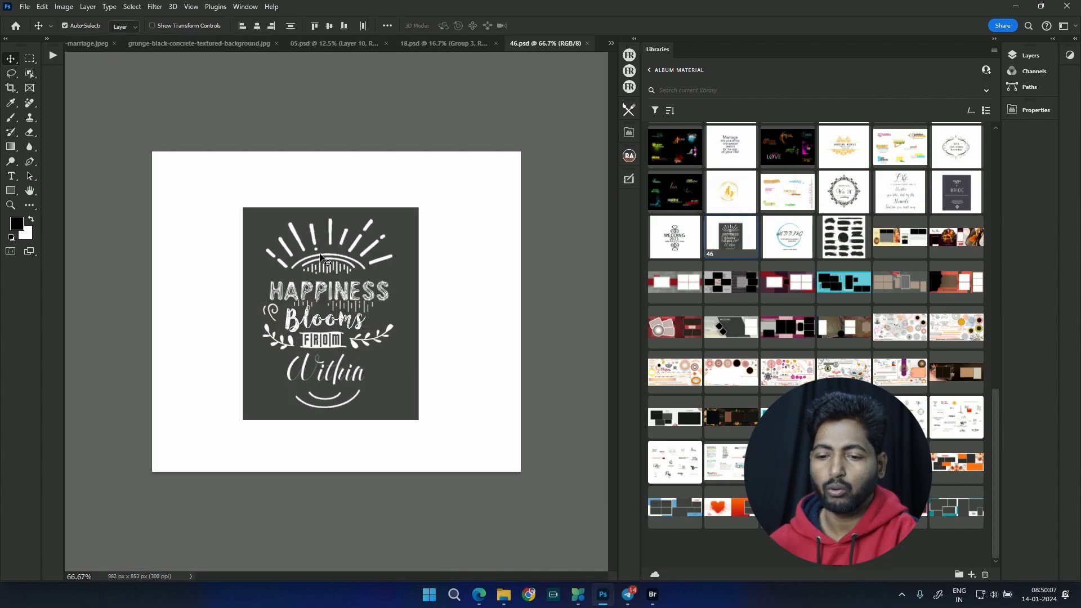
pyautogui.moveTo(328, 255); pyautogui.dragTo(299, 330)
# Step: Scale the Happiness Blooms artwork to about 239% and position it at about X 2385 px, Y 912 px
pyautogui.hotkey('ctrl', 't')
pyautogui.click(641, 264)
pyautogui.moveTo(264, 293); pyautogui.dragTo(212, 230)
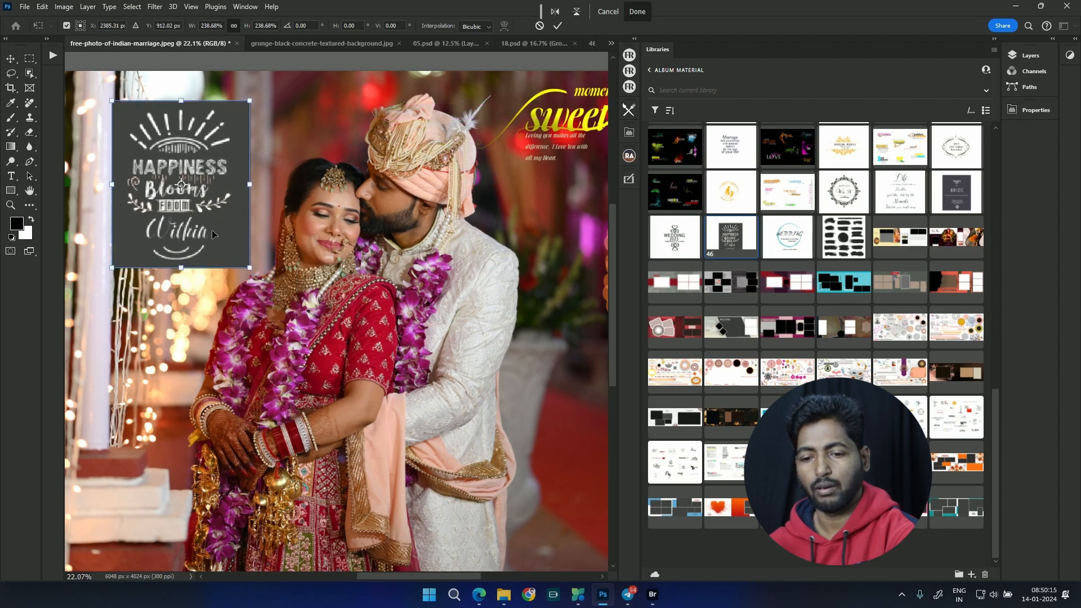
pyautogui.press('Return')
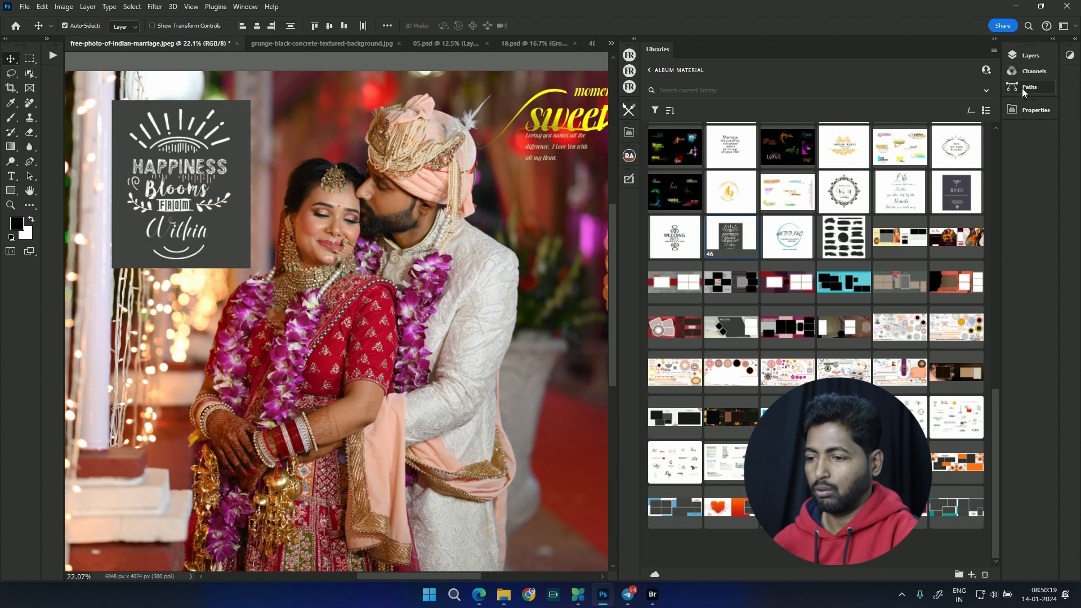
# Step: Delete Group 3 together with all its contents from the wedding photo
pyautogui.click(1028, 58)
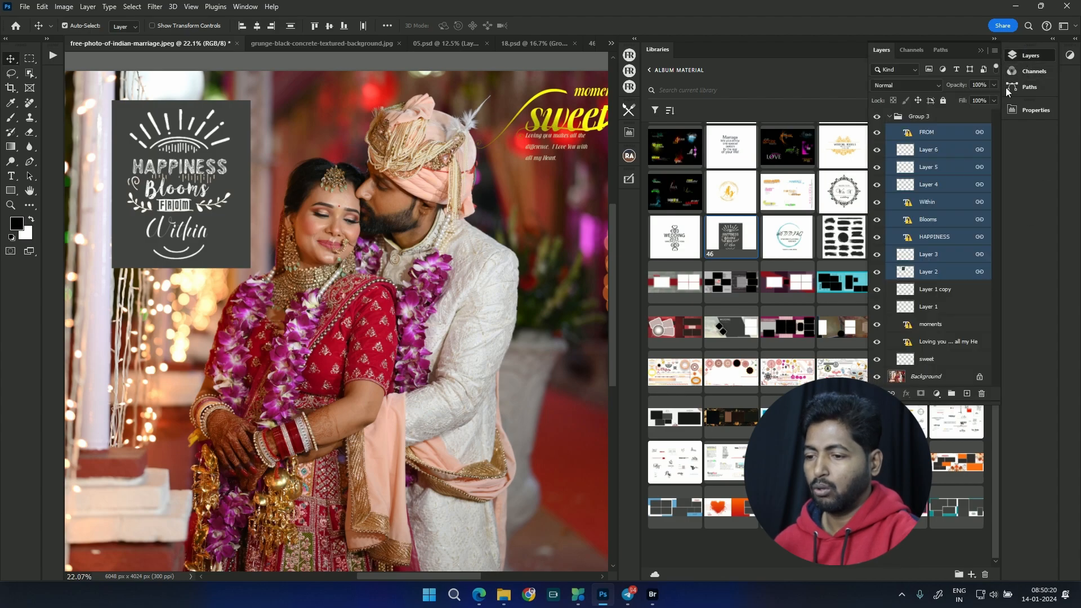
pyautogui.click(946, 117)
pyautogui.click(981, 395)
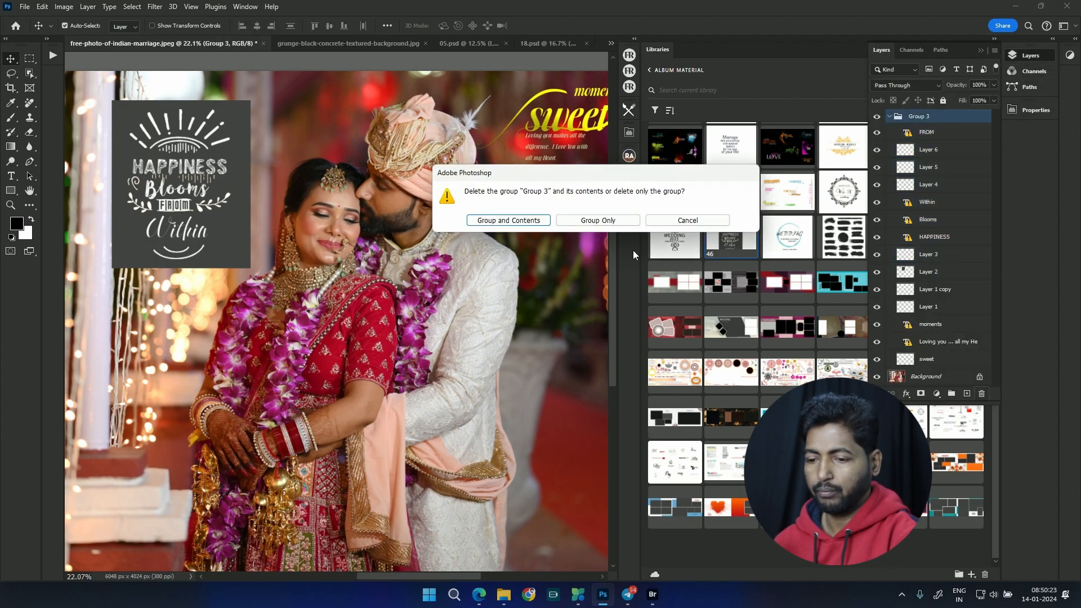
pyautogui.click(523, 221)
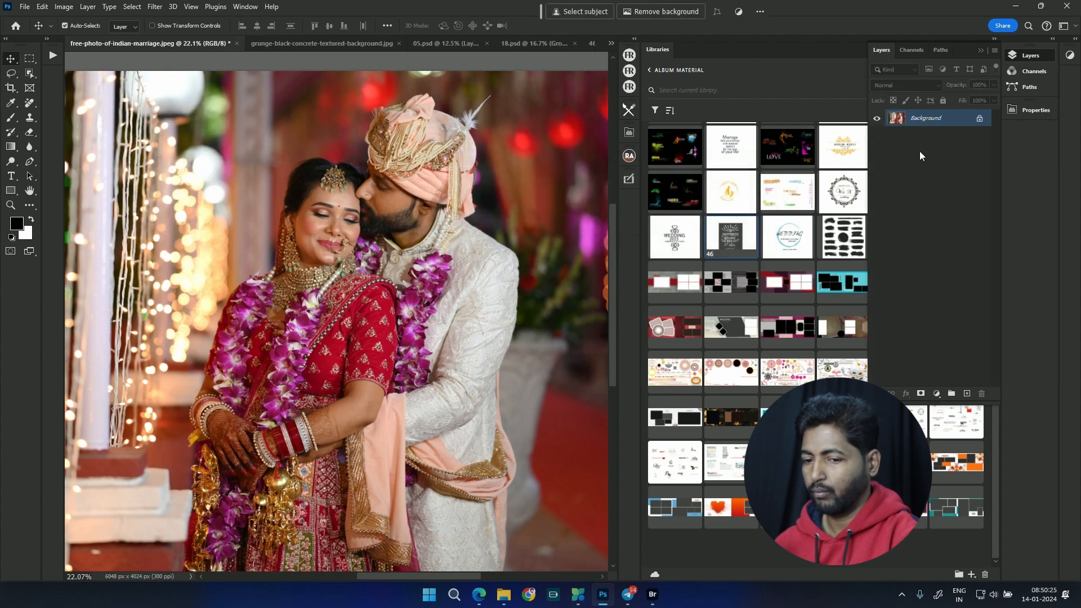
pyautogui.click(979, 51)
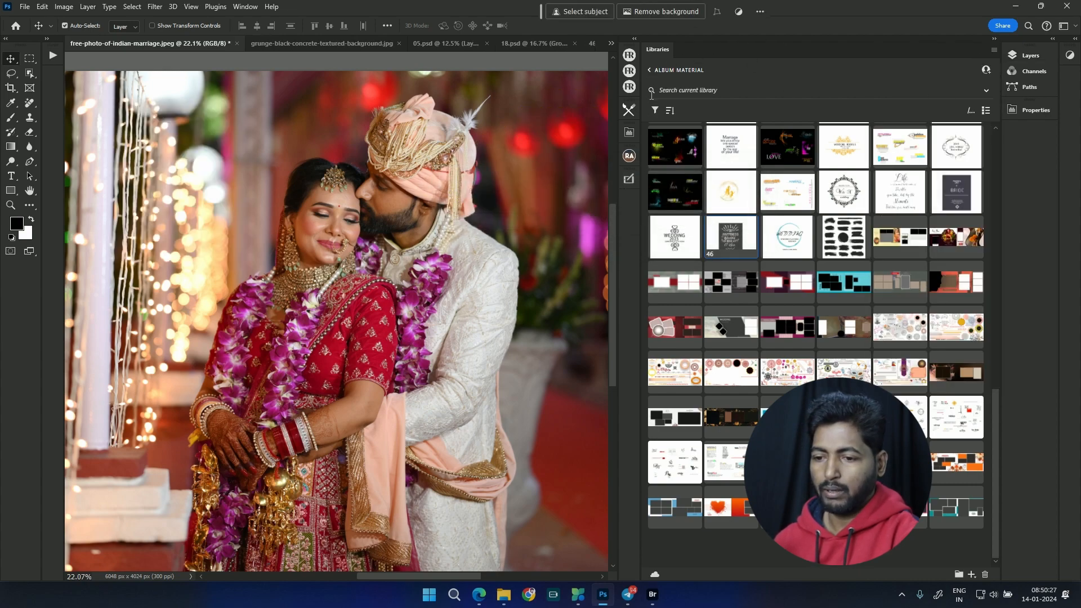
# Step: Open the Bookeh library and place its Bokeh 023 image in the wedding photo, ignoring the Camera Raw settings
pyautogui.click(649, 70)
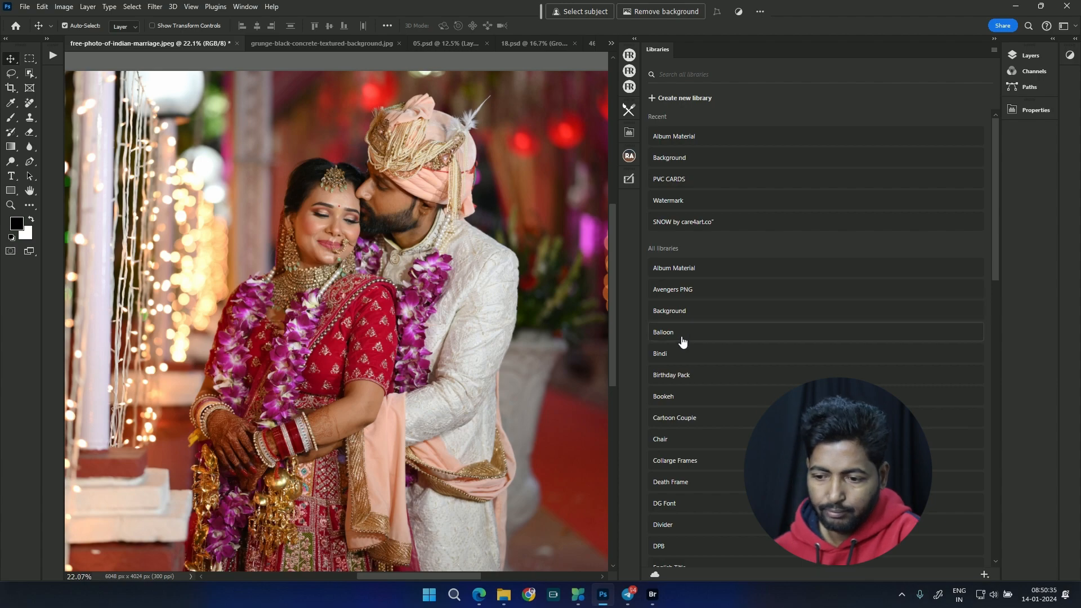
pyautogui.click(703, 396)
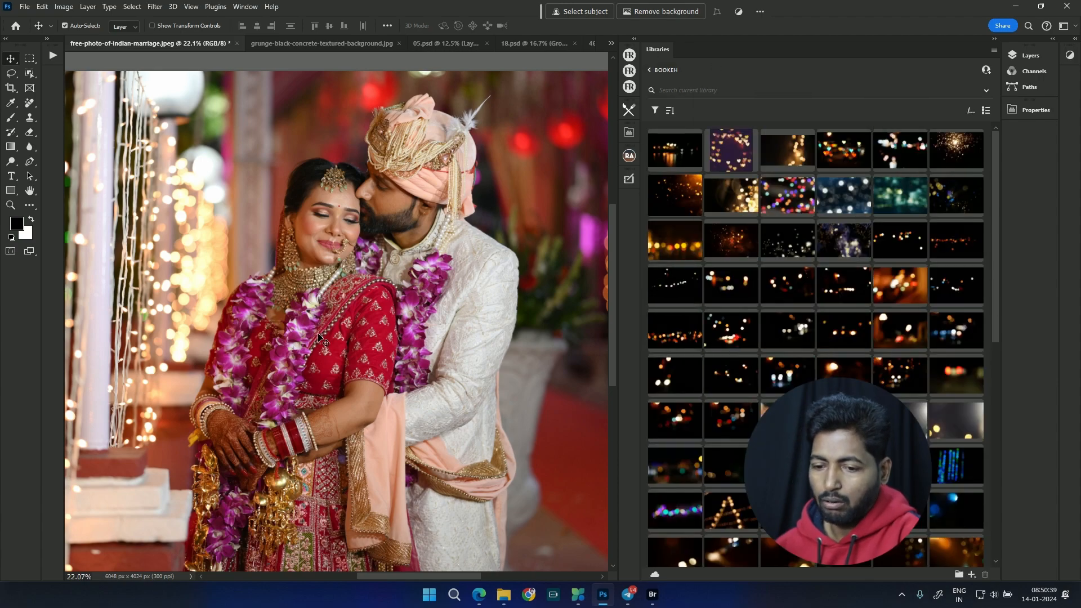
pyautogui.hotkey('ctrl', '0')
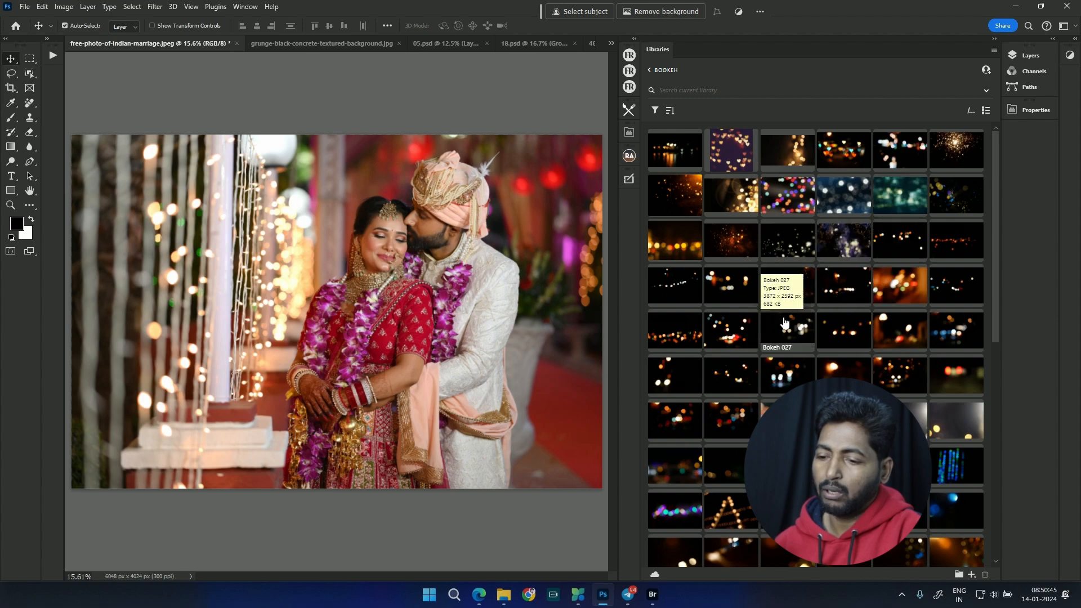
pyautogui.moveTo(912, 288); pyautogui.dragTo(845, 292)
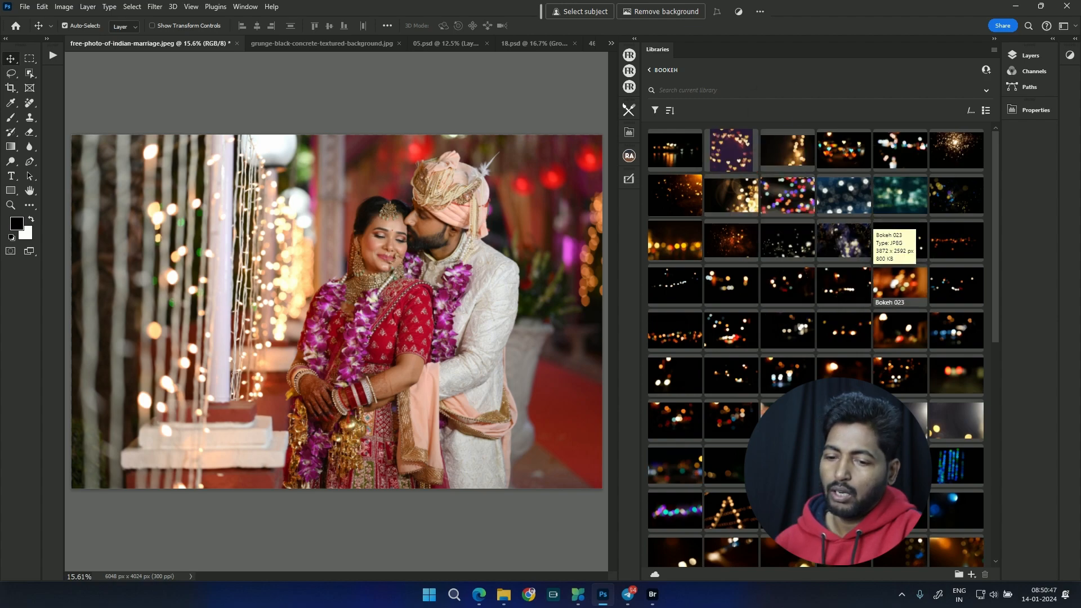
pyautogui.moveTo(389, 276); pyautogui.dragTo(385, 254)
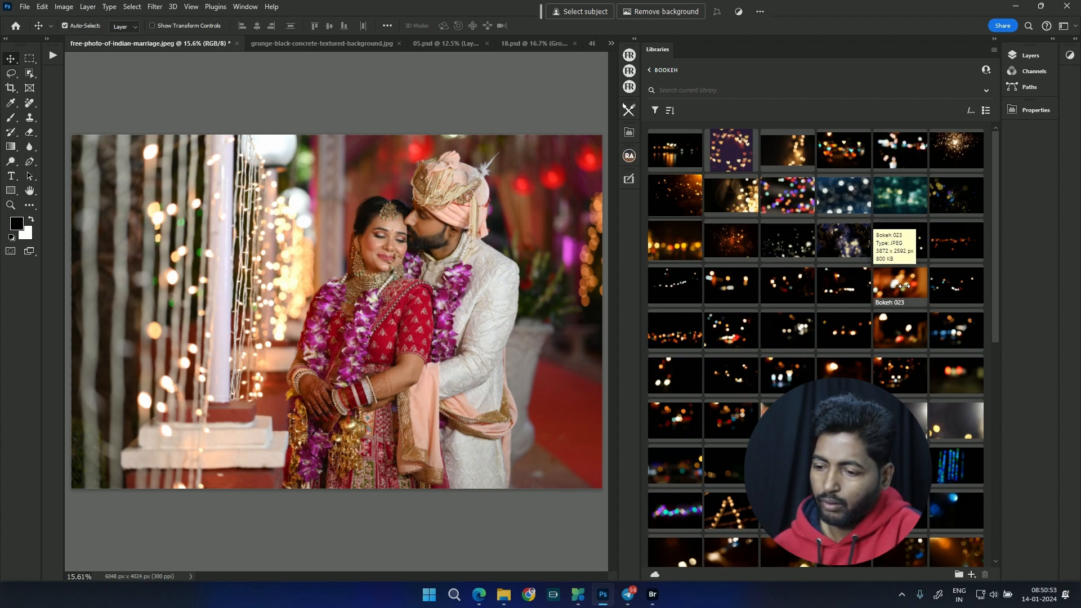
pyautogui.moveTo(323, 305); pyautogui.dragTo(336, 275)
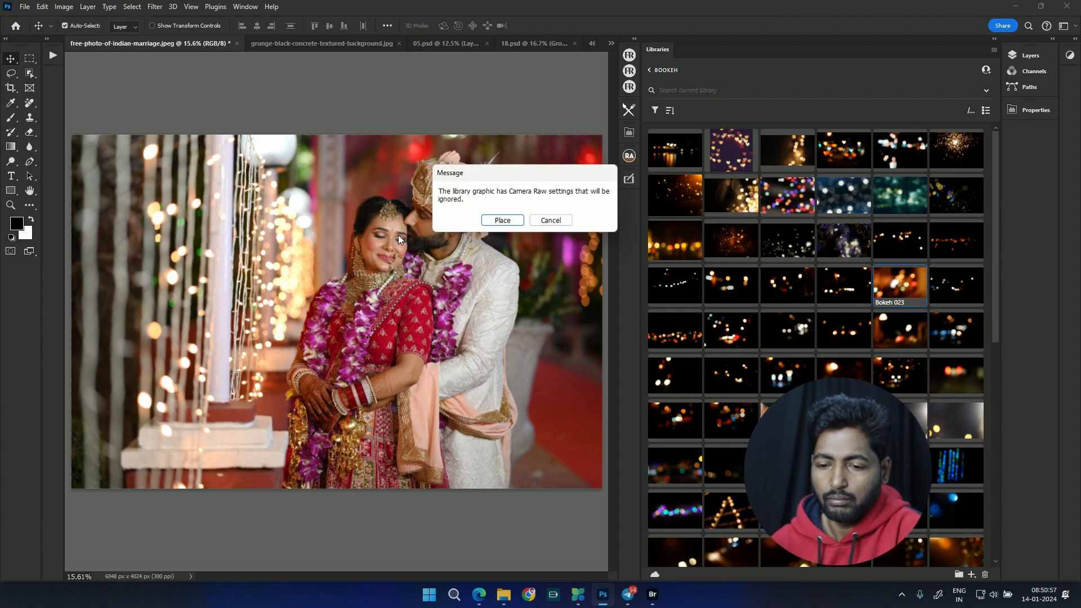
pyautogui.click(502, 220)
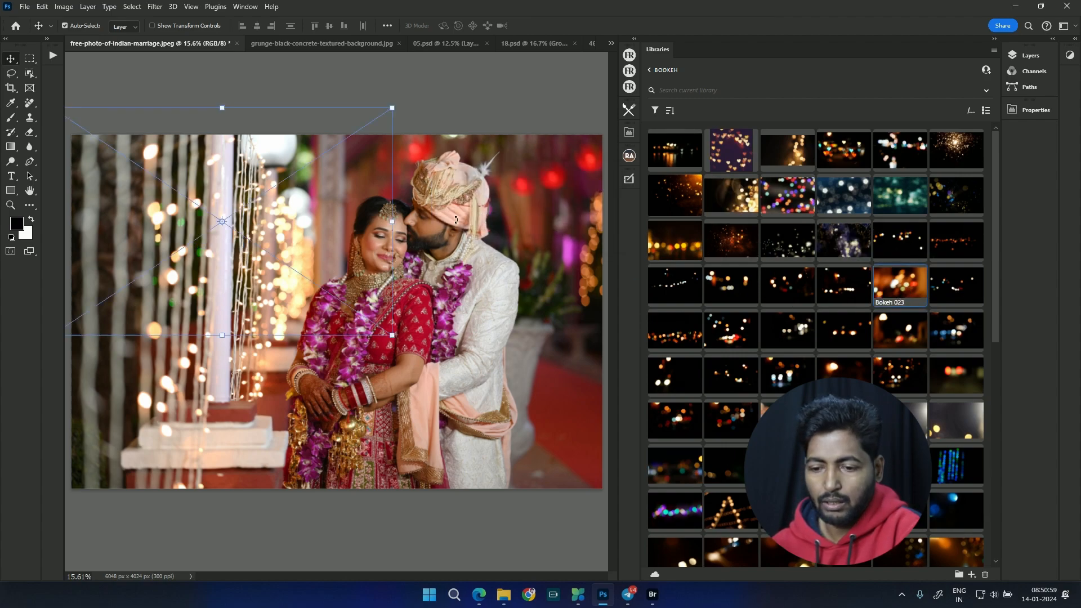
# Step: Position Bokeh 023 at about X 3235 px, Y 2012 px and scale it to about 176% to cover the photo
pyautogui.moveTo(384, 258); pyautogui.dragTo(495, 364)
pyautogui.scroll(-2, 485, 349)
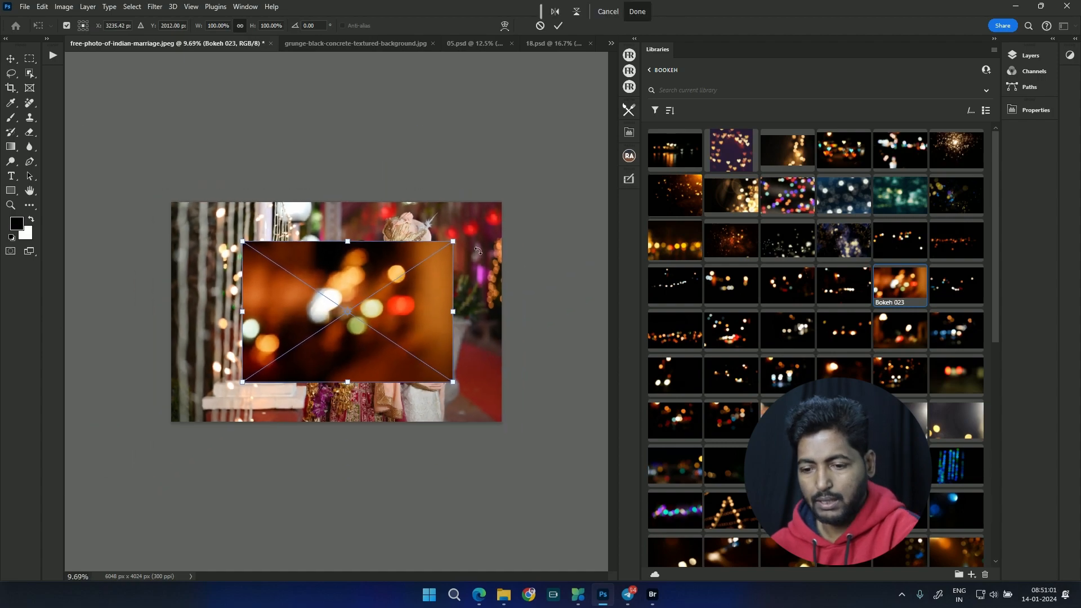
pyautogui.moveTo(454, 241); pyautogui.dragTo(534, 187)
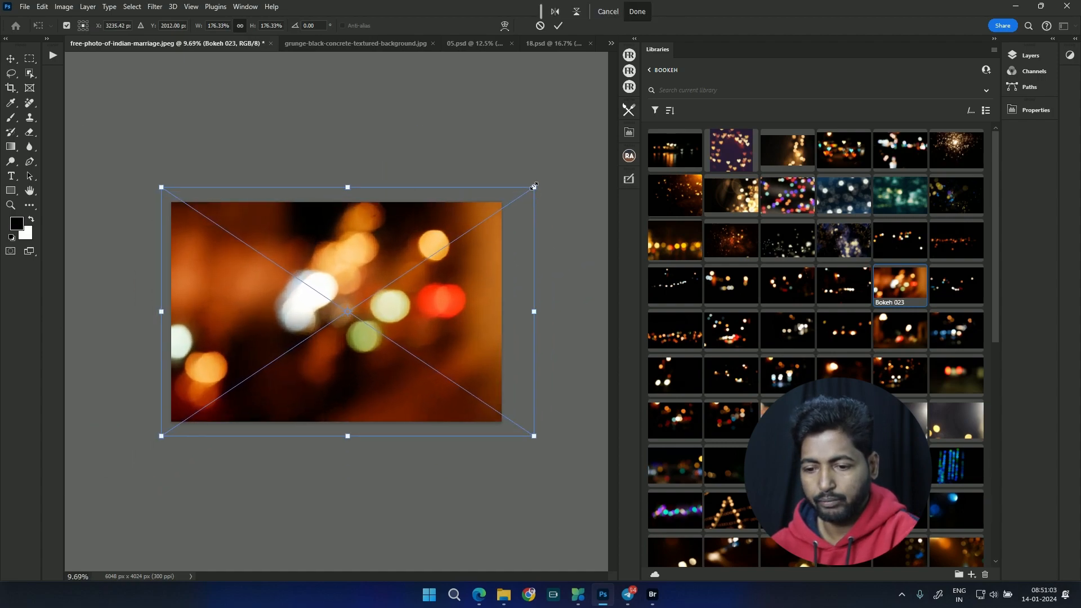
pyautogui.press('Return')
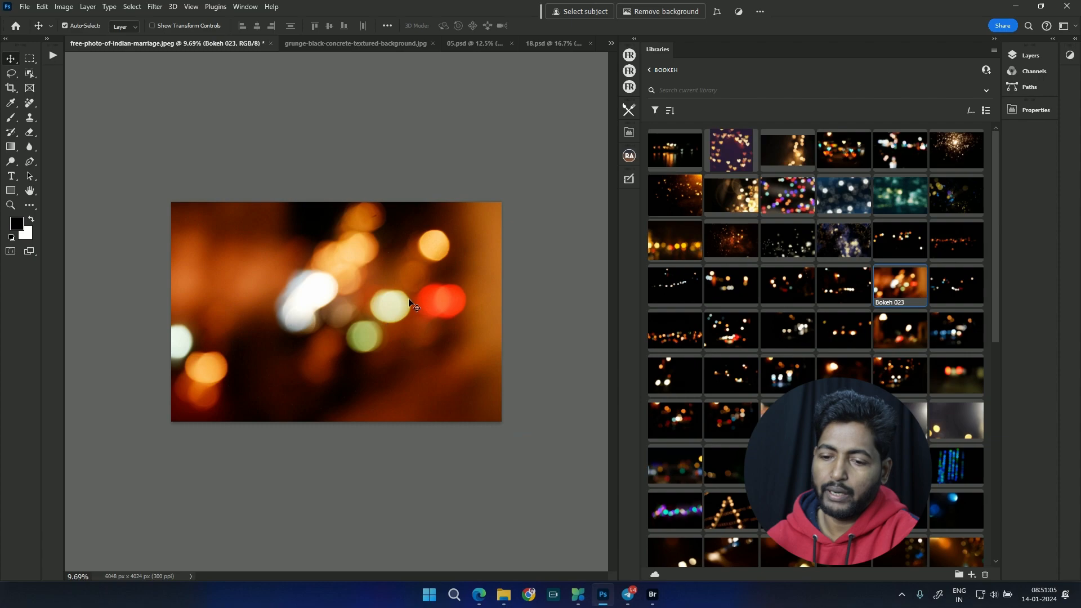
# Step: Set the blend mode of the Bokeh 023 layer to Screen
pyautogui.click(1026, 55)
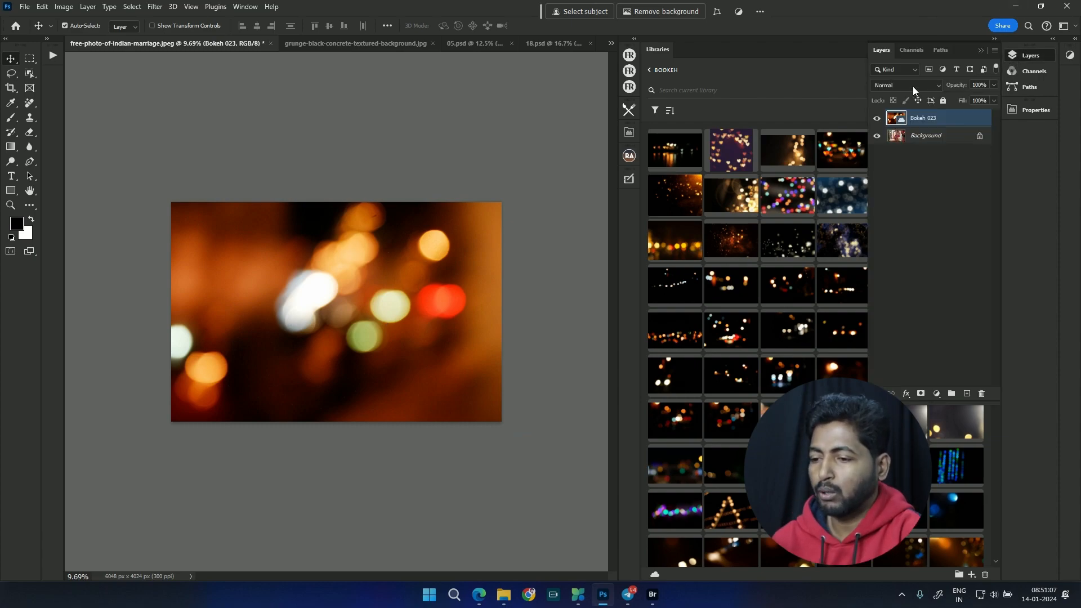
pyautogui.click(896, 84)
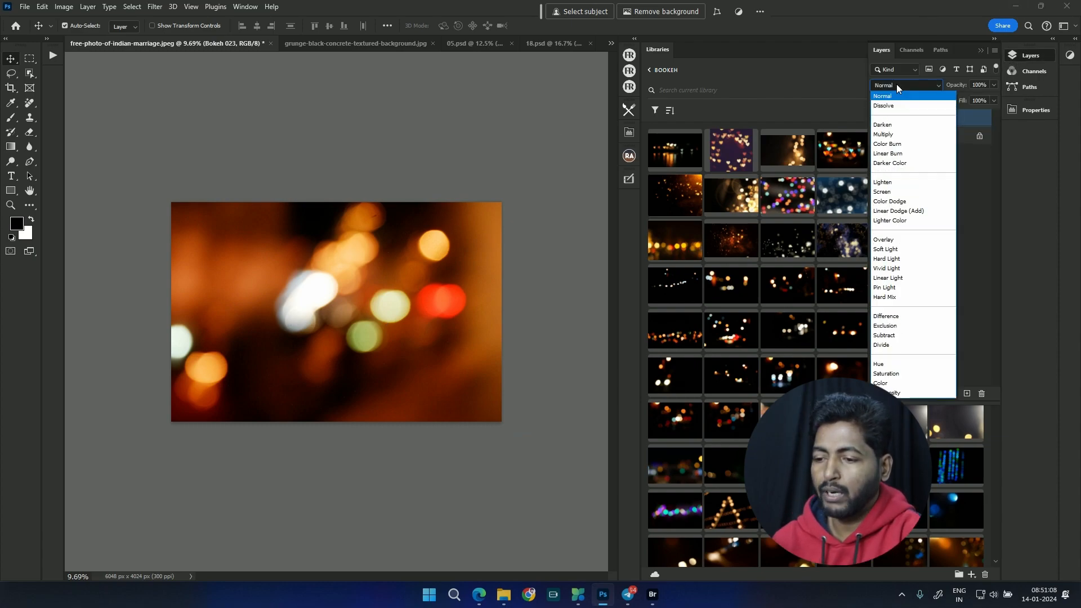
pyautogui.click(908, 193)
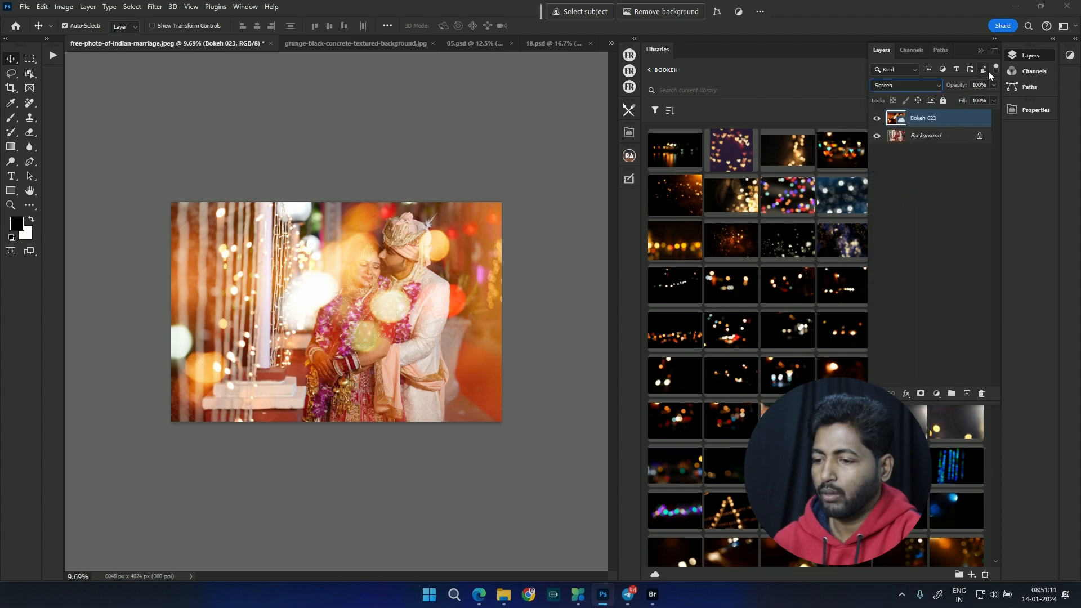
pyautogui.click(981, 50)
# Step: Scale the Bokeh 023 overlay to about 279% and shift its light spots across the couple
pyautogui.hotkey('ctrl', 't')
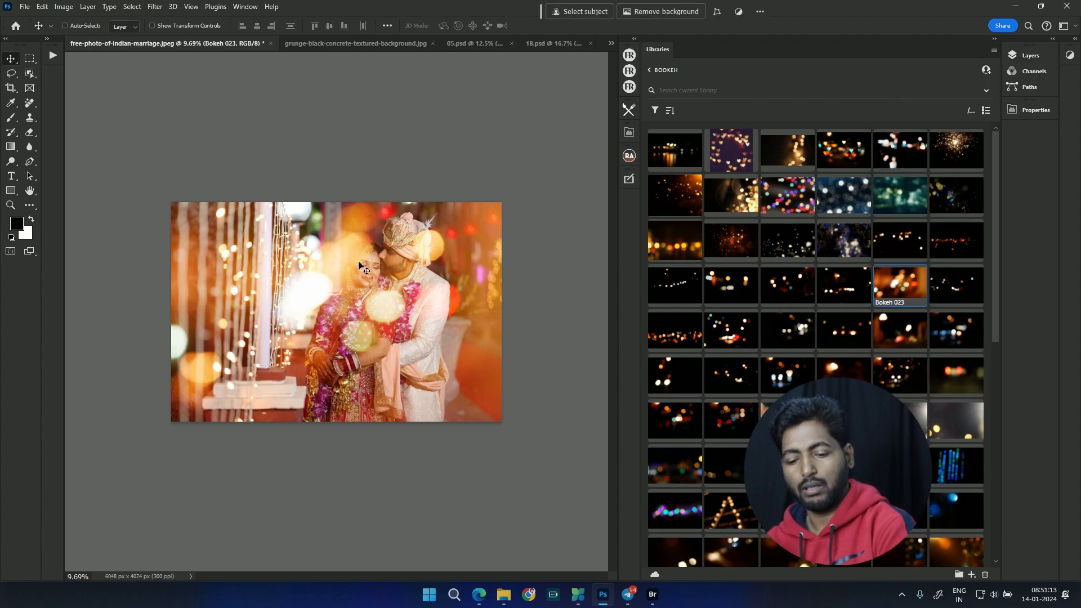
pyautogui.moveTo(529, 436); pyautogui.dragTo(636, 509)
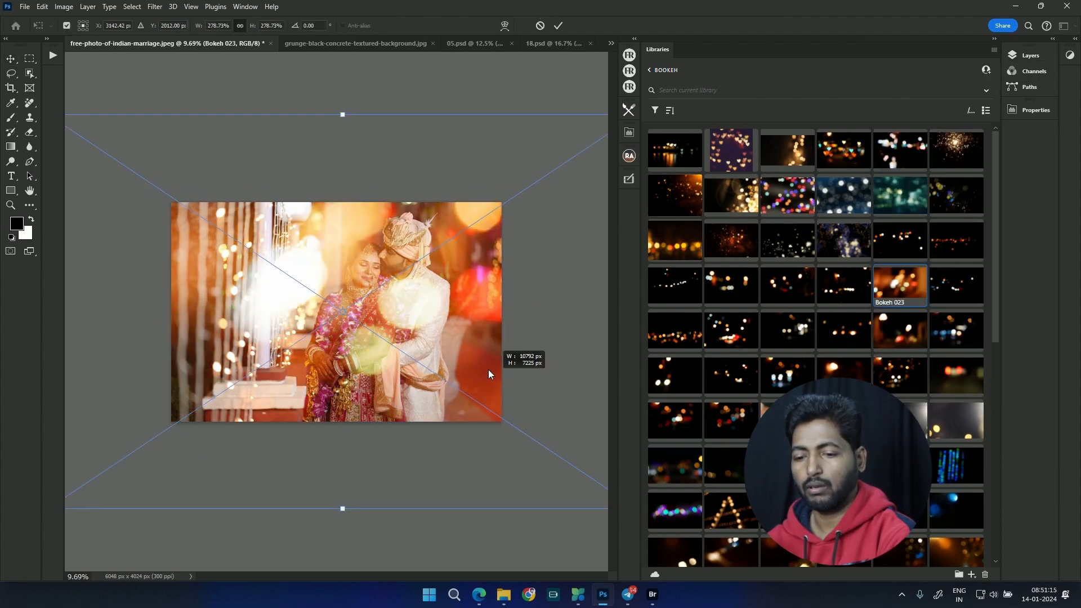
pyautogui.moveTo(488, 360); pyautogui.dragTo(459, 363)
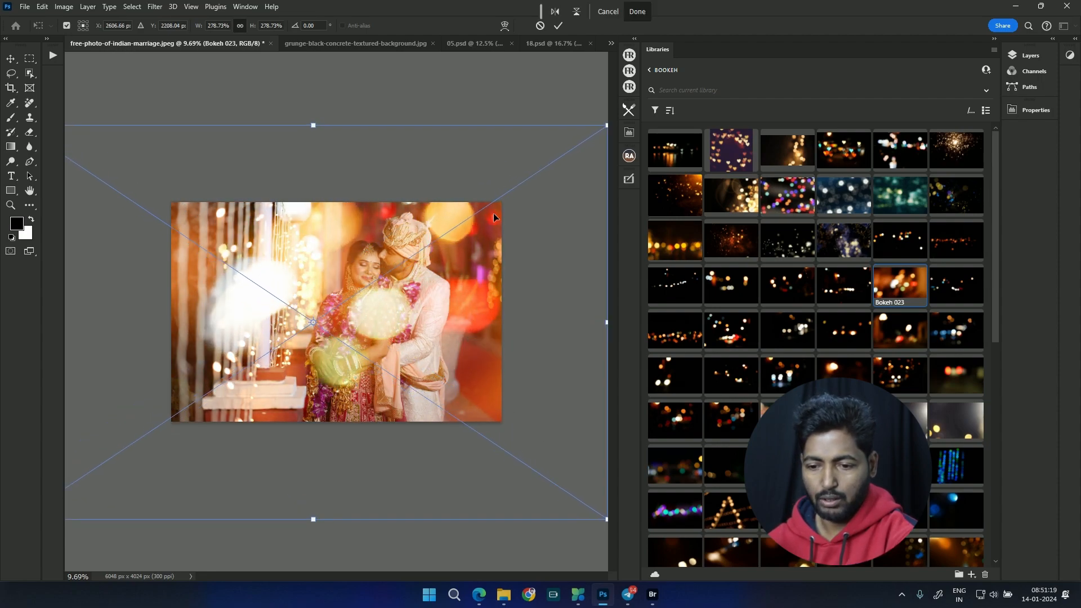
pyautogui.press('Return')
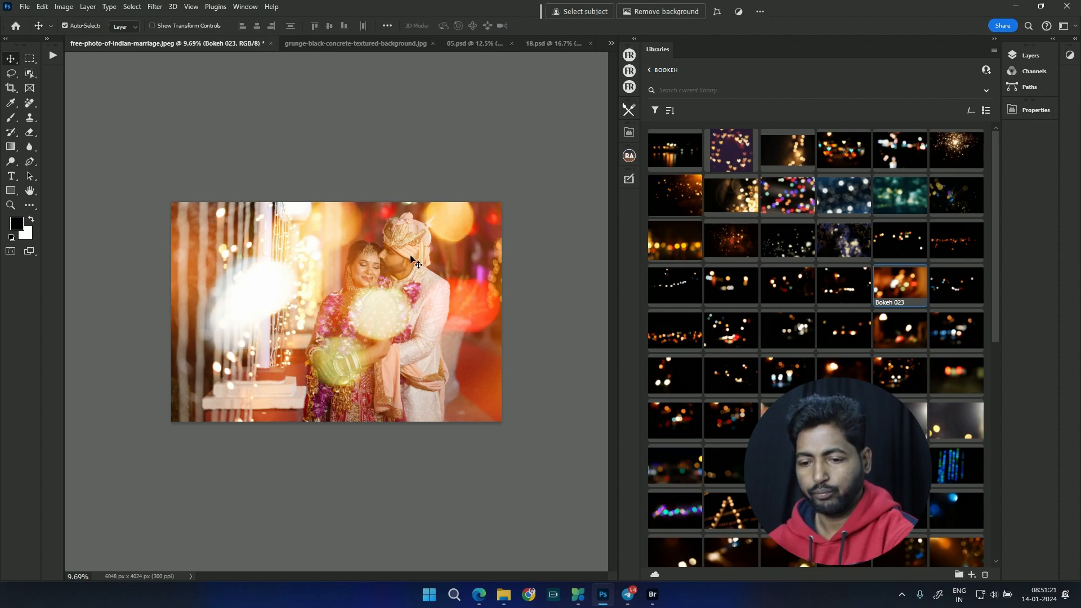
pyautogui.moveTo(402, 317); pyautogui.dragTo(411, 316)
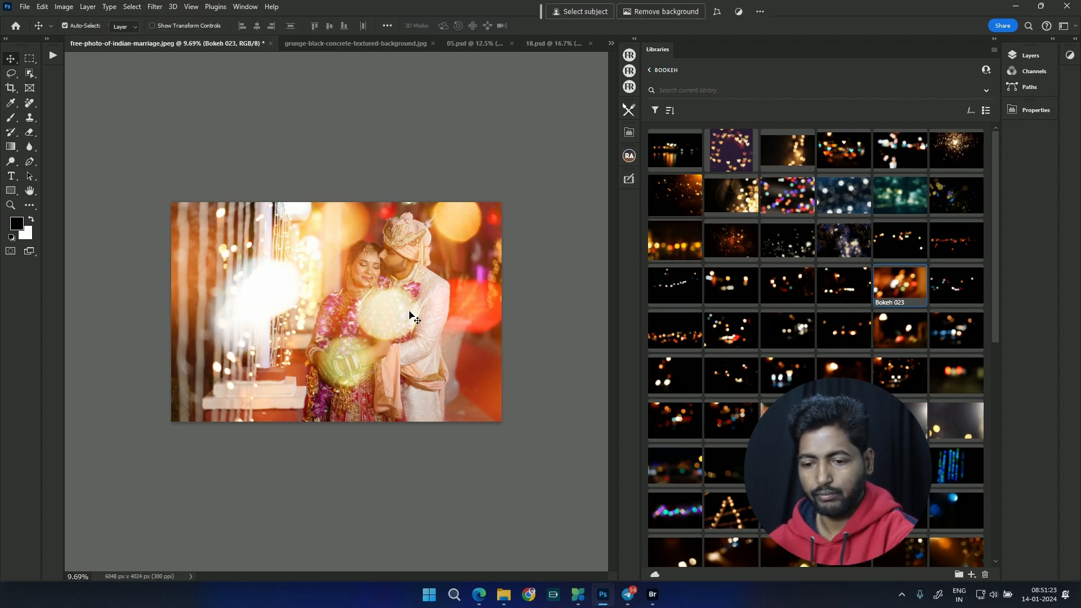
# Step: Open the Divider library and place ornament 16 on the wedding photo
pyautogui.click(648, 71)
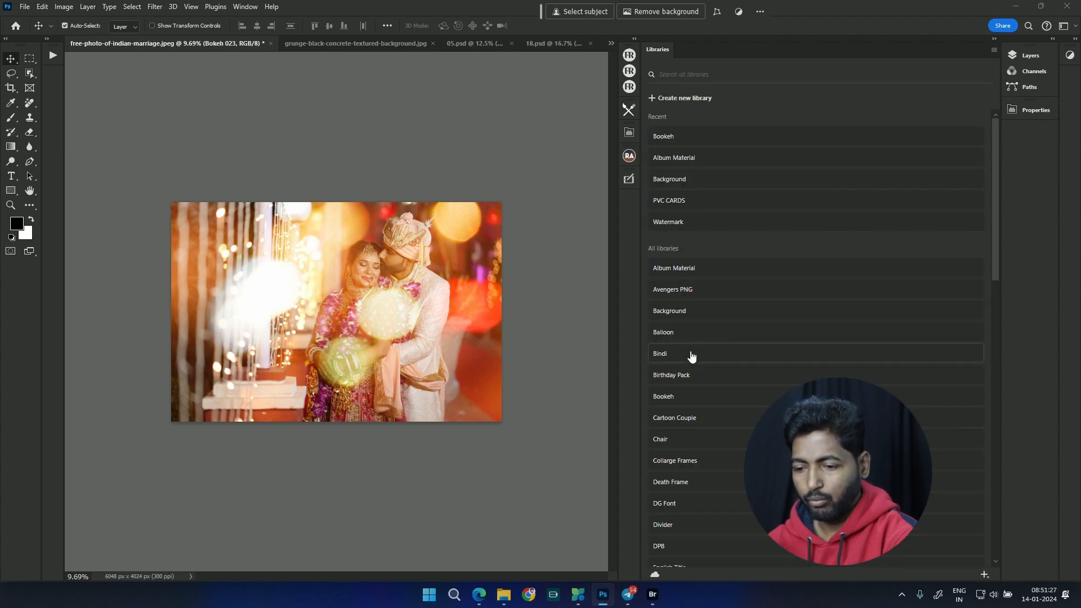
pyautogui.scroll(-2, 727, 371)
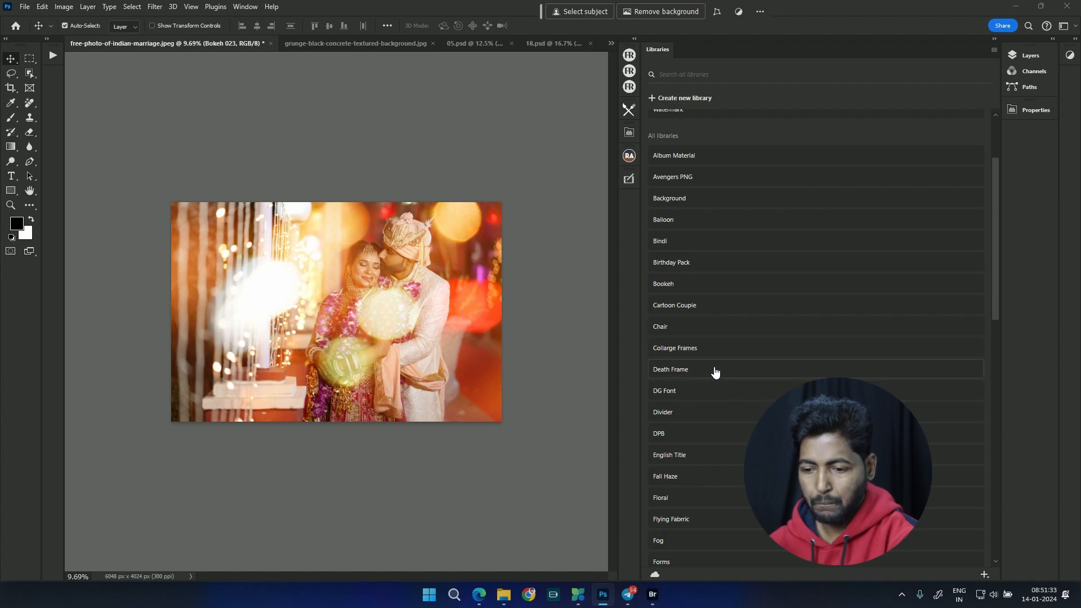
pyautogui.scroll(-1, 715, 370)
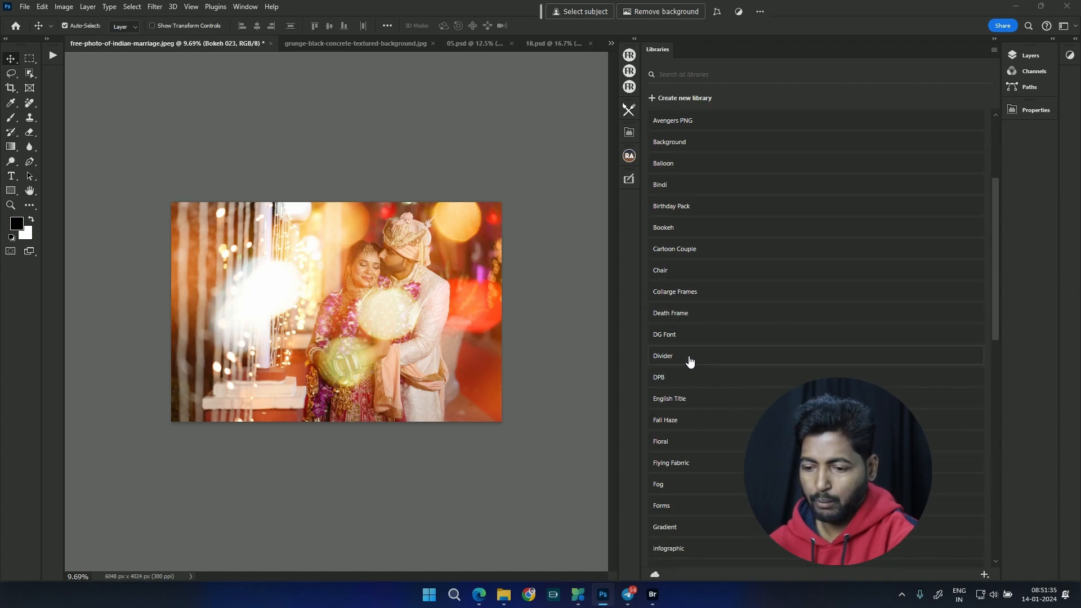
pyautogui.click(691, 361)
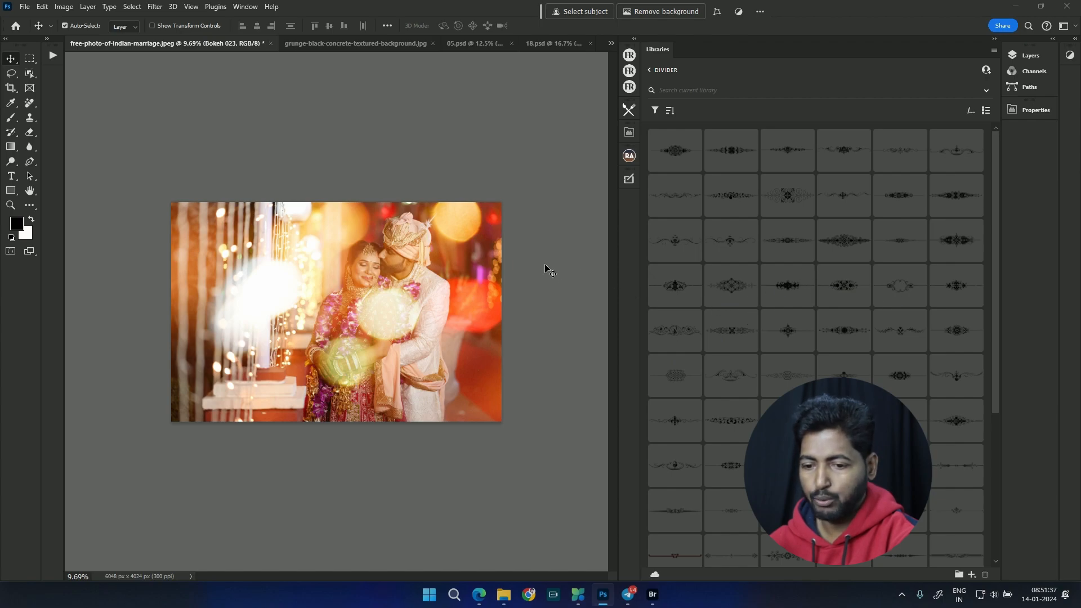
pyautogui.moveTo(851, 248); pyautogui.dragTo(341, 359)
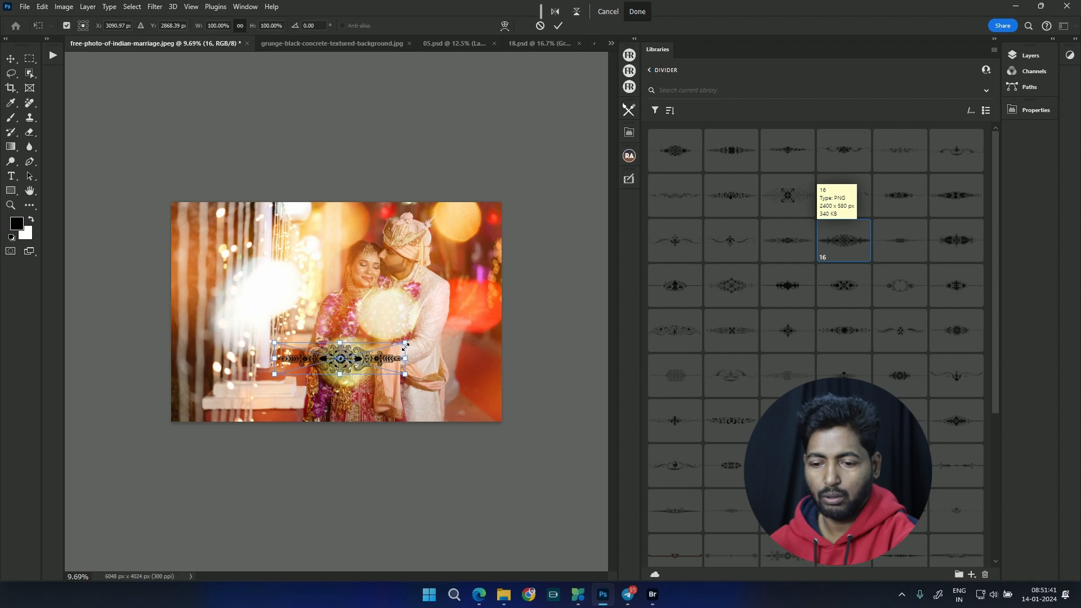
# Step: Scale divider 16 to about 148% over the lower part of the photo, and delete it from the document
pyautogui.moveTo(405, 347); pyautogui.dragTo(438, 334)
pyautogui.moveTo(362, 369); pyautogui.dragTo(342, 400)
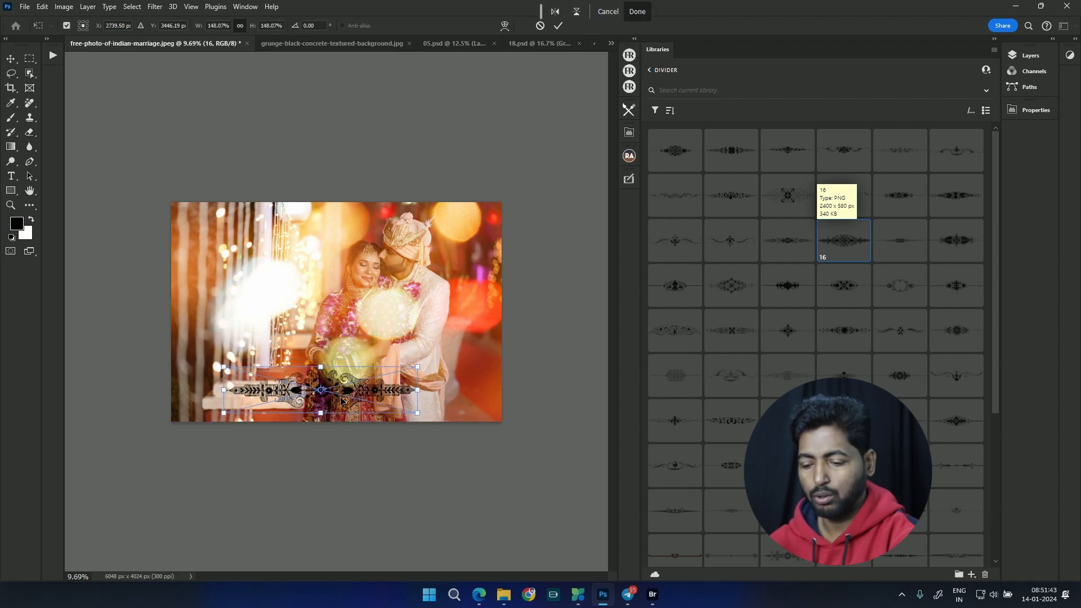
pyautogui.press('Return')
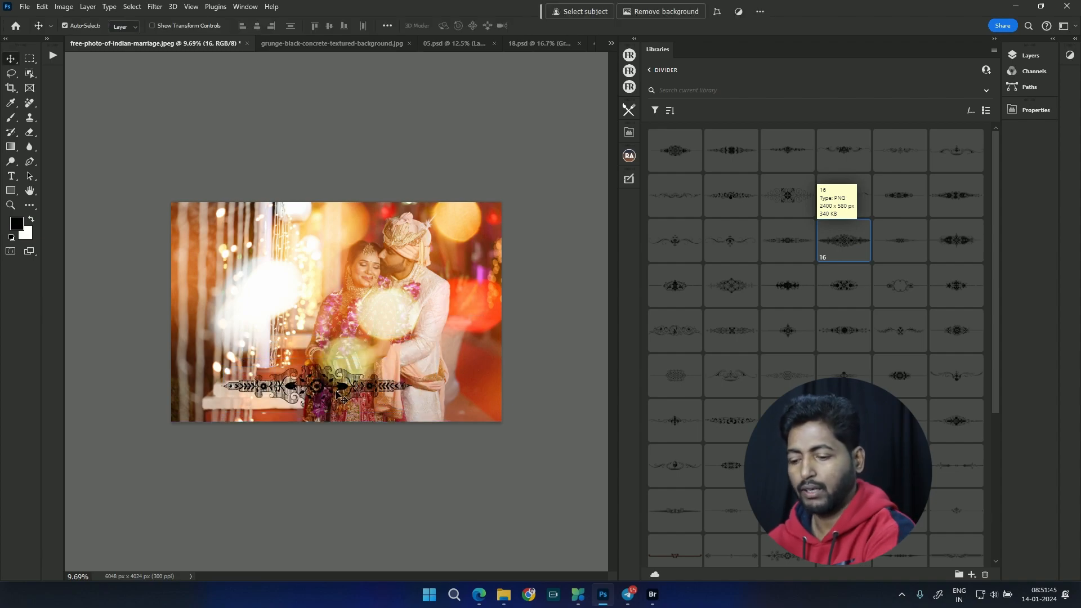
pyautogui.press('Delete')
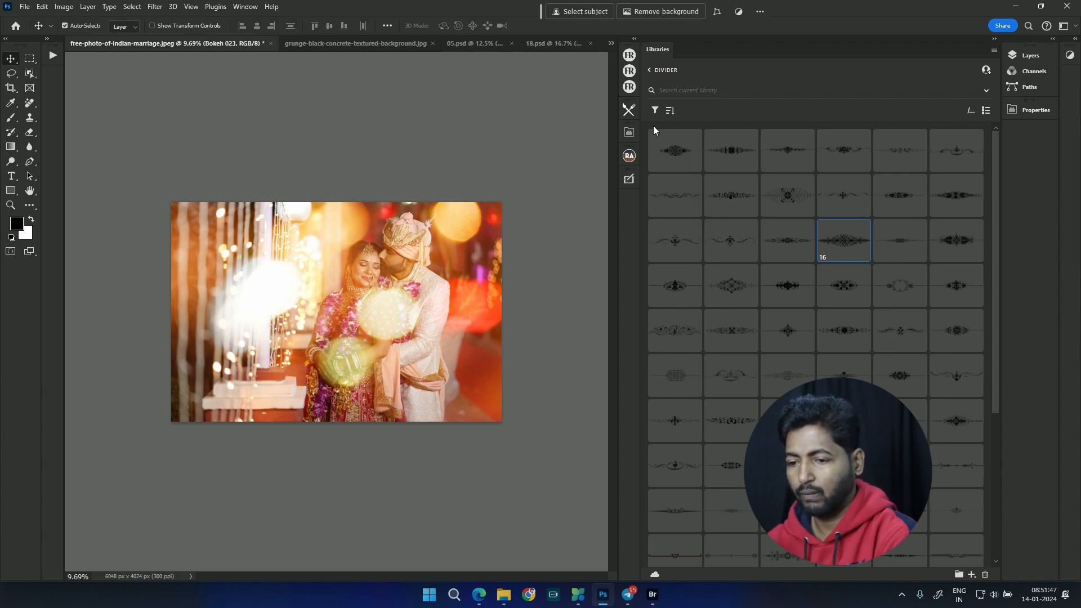
# Step: Return to the list of all libraries and open the Fall Haze library
pyautogui.click(651, 70)
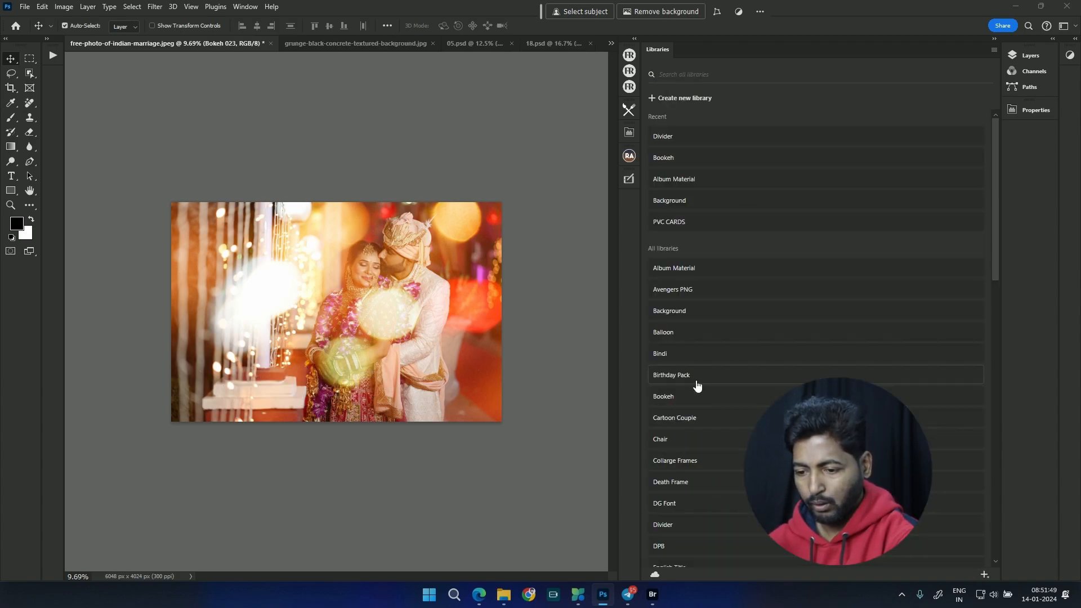
pyautogui.scroll(-2, 732, 434)
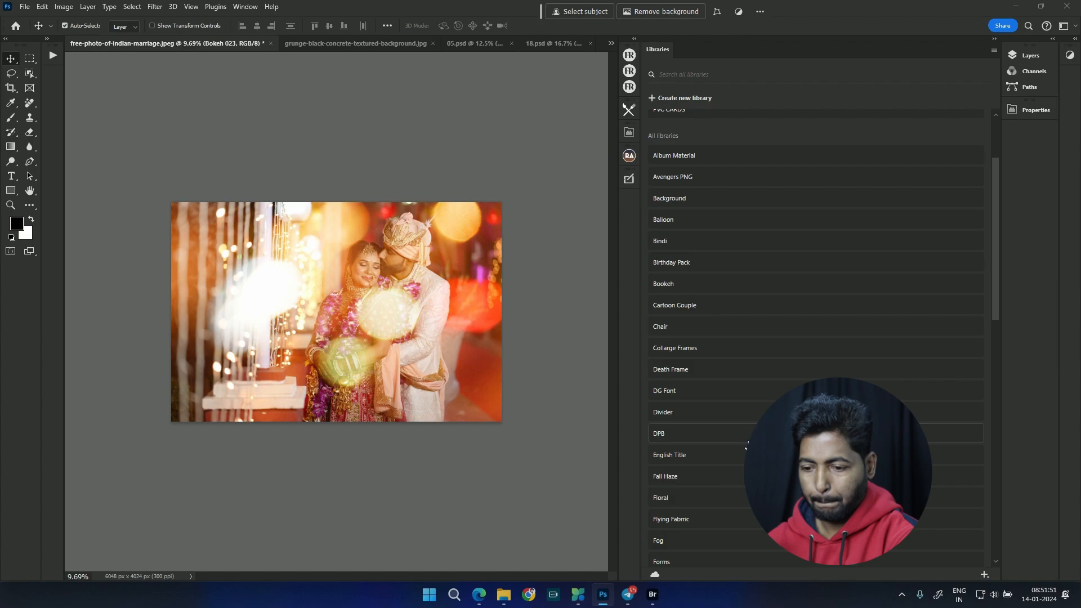
pyautogui.click(692, 482)
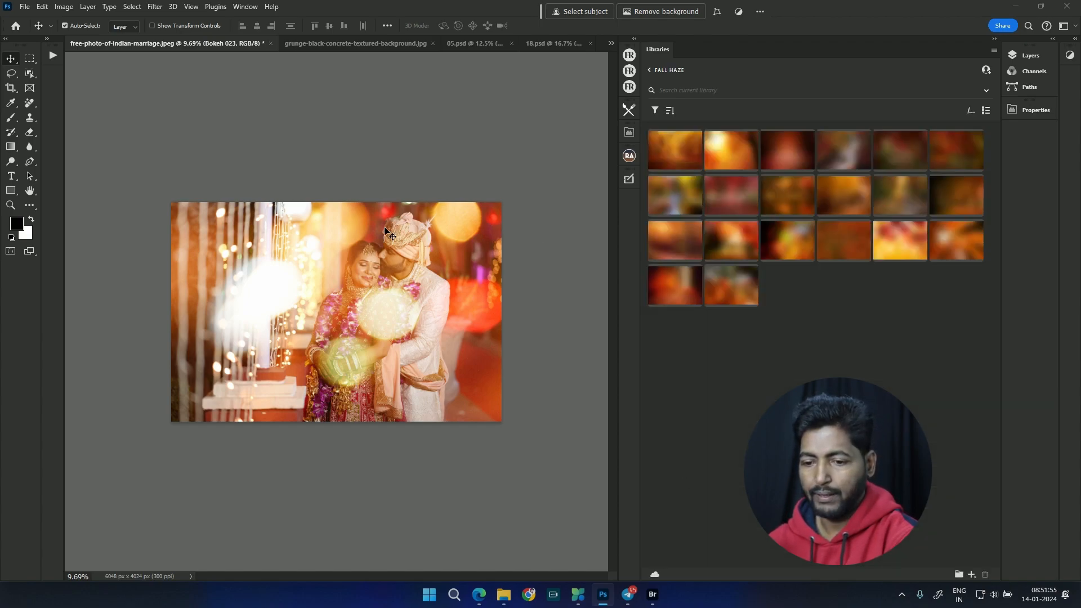
# Step: Delete the Bokeh 023 overlay and place Fall Haze image (3) over the whole wedding photo, scaled to about 156%
pyautogui.moveTo(277, 302)
pyautogui.mouseDown()
pyautogui.moveTo(308, 258)
pyautogui.moveTo(256, 301)
pyautogui.mouseUp()
pyautogui.press('Delete')
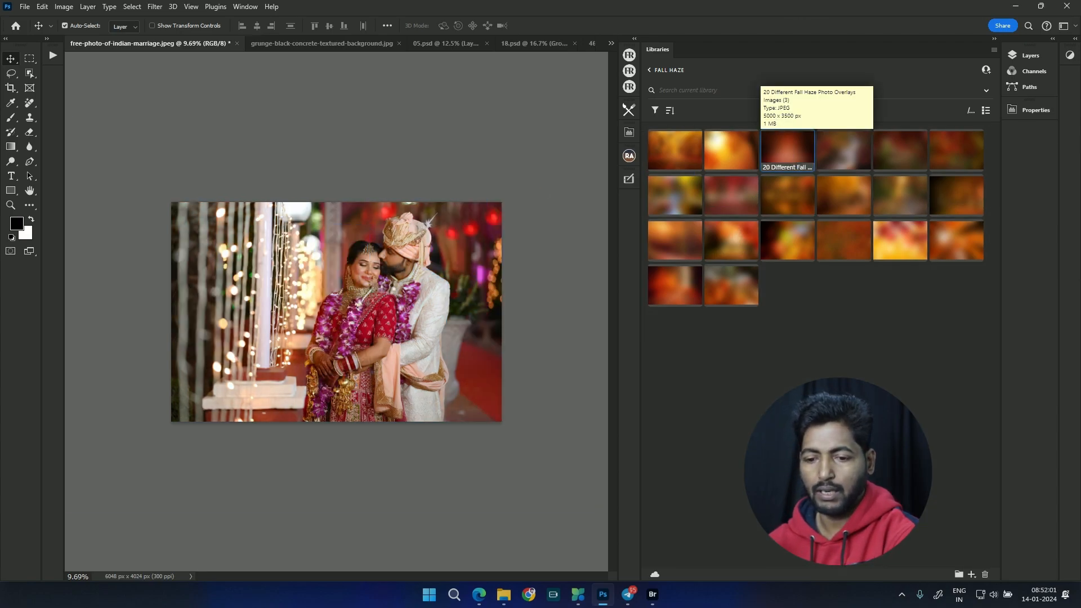
pyautogui.moveTo(787, 149); pyautogui.dragTo(340, 294)
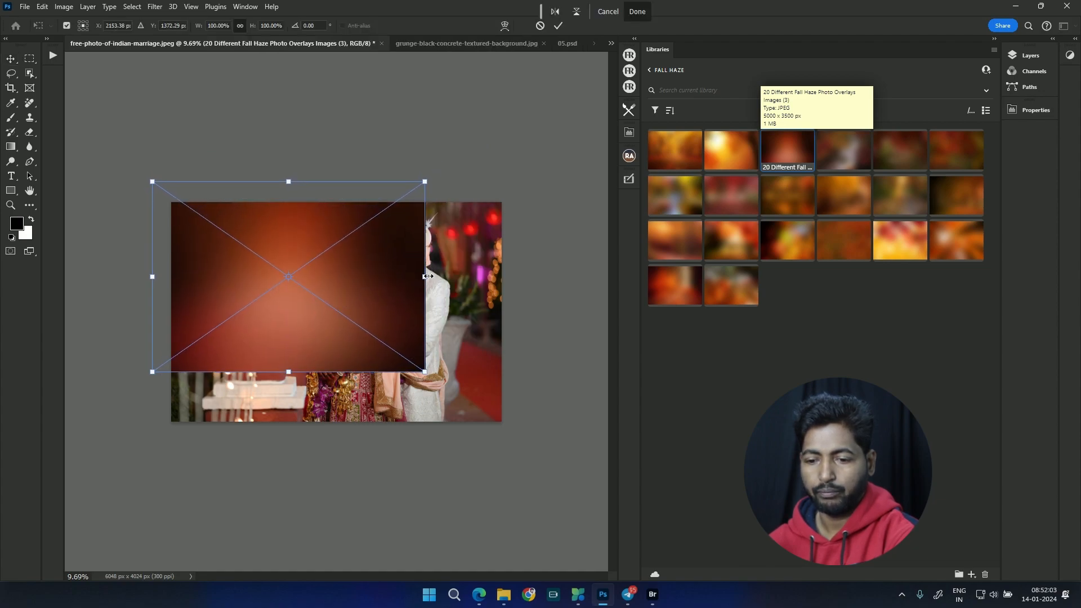
pyautogui.moveTo(429, 276); pyautogui.dragTo(582, 304)
pyautogui.moveTo(480, 293); pyautogui.dragTo(467, 316)
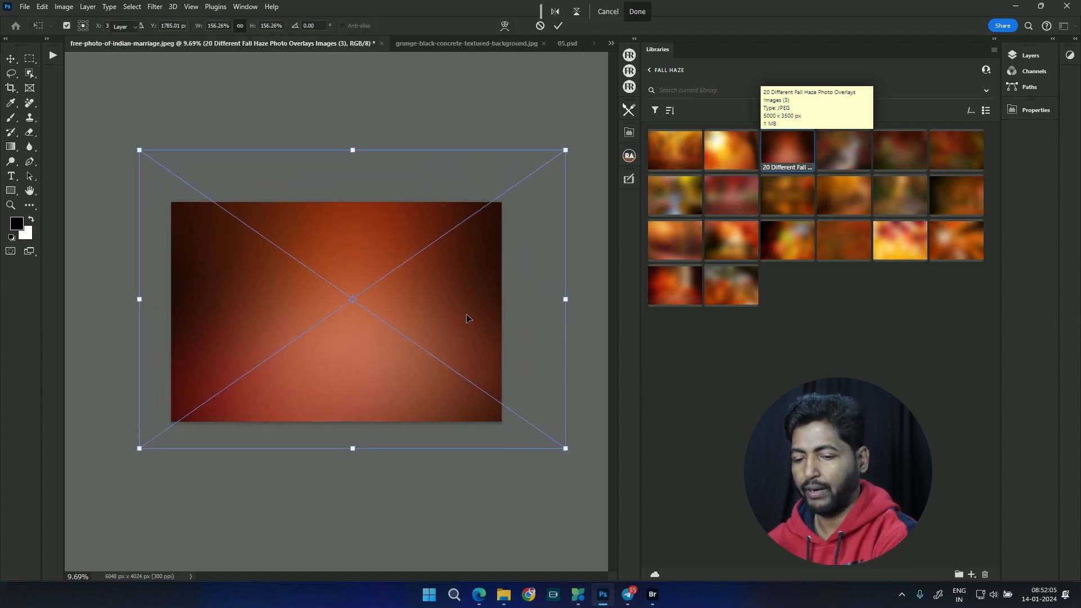
pyautogui.press('Return')
# Step: Set the haze layer's blend mode to Screen and shift the haze toward the hanging lights beside the couple
pyautogui.click(1031, 56)
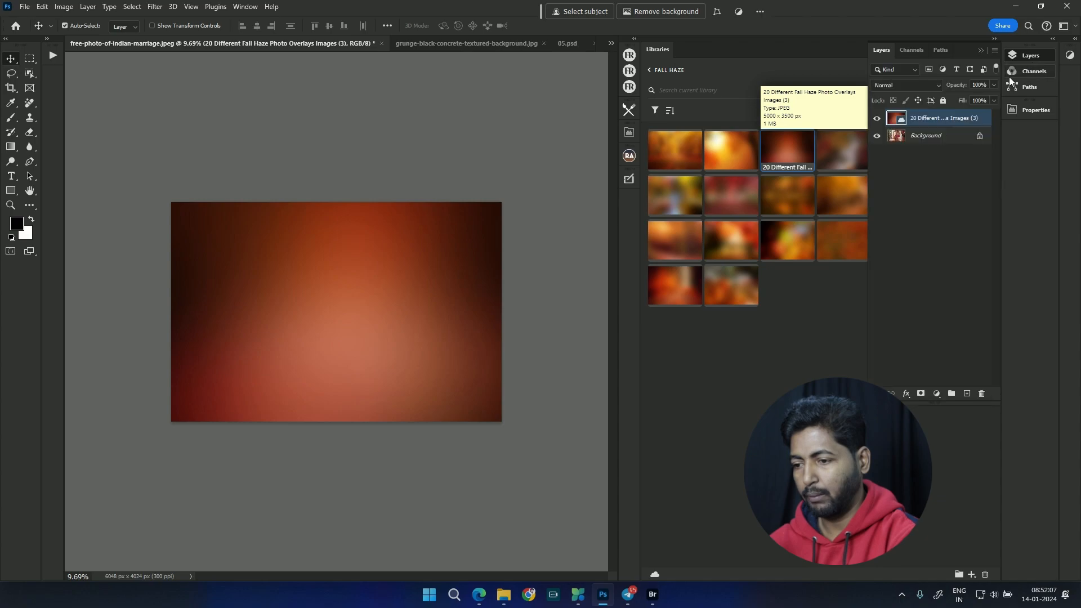
pyautogui.click(911, 87)
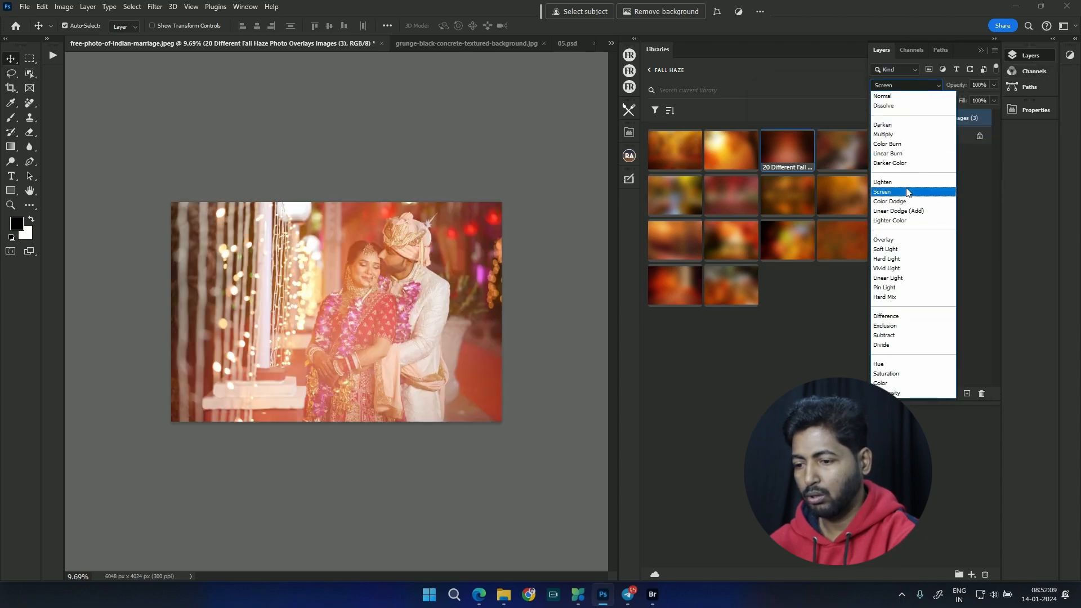
pyautogui.click(908, 191)
pyautogui.moveTo(336, 277); pyautogui.dragTo(245, 269)
# Step: Enlarge the haze overlay to about 213%, and delete its layer from the document
pyautogui.hotkey('ctrl', 't')
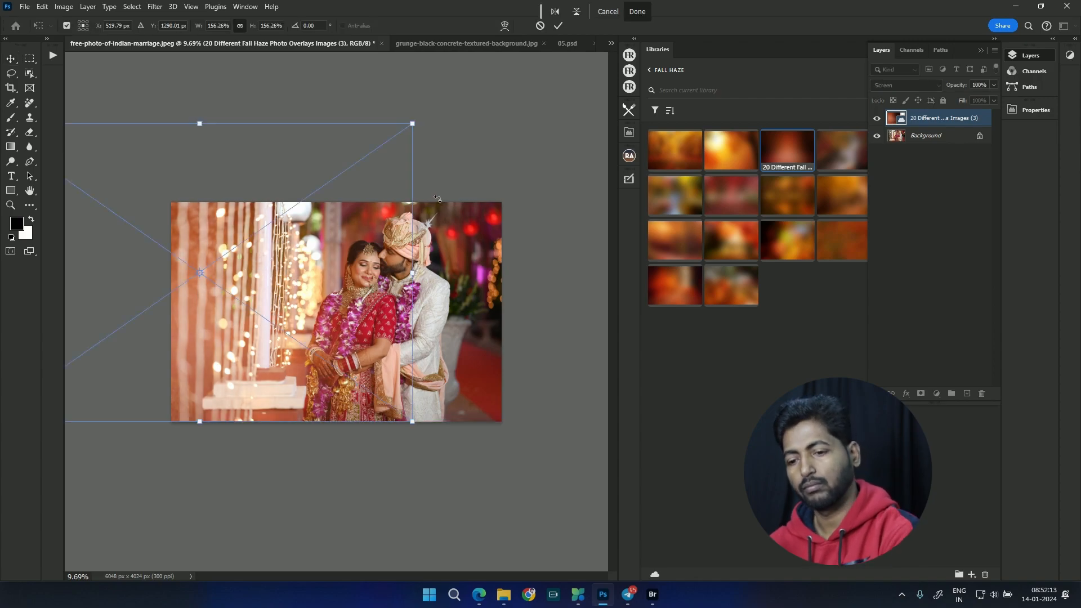
pyautogui.moveTo(413, 129); pyautogui.dragTo(502, 73)
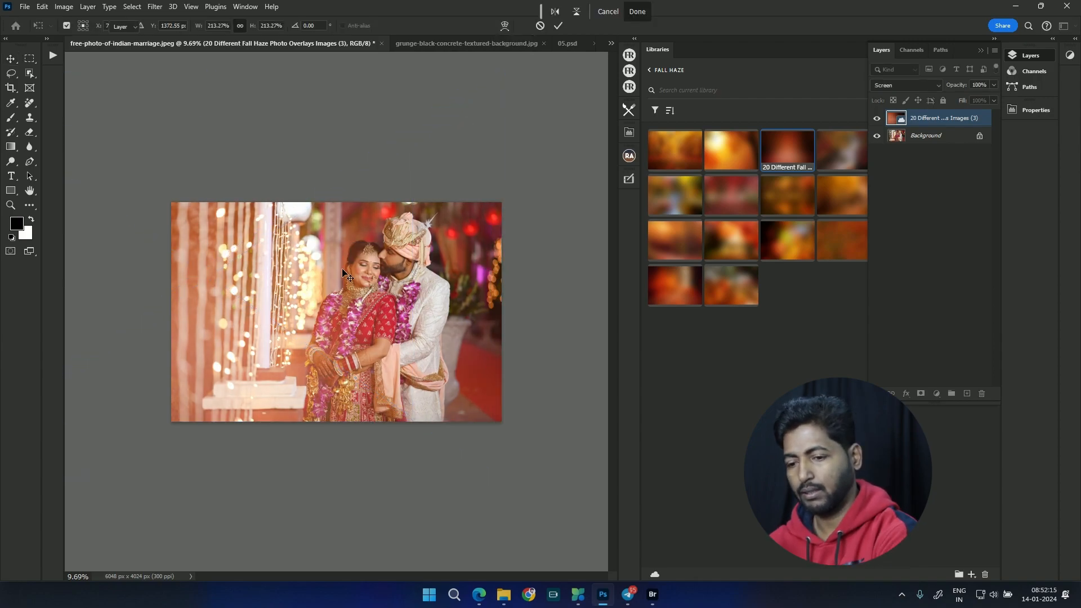
pyautogui.hotkey('ctrl', '0')
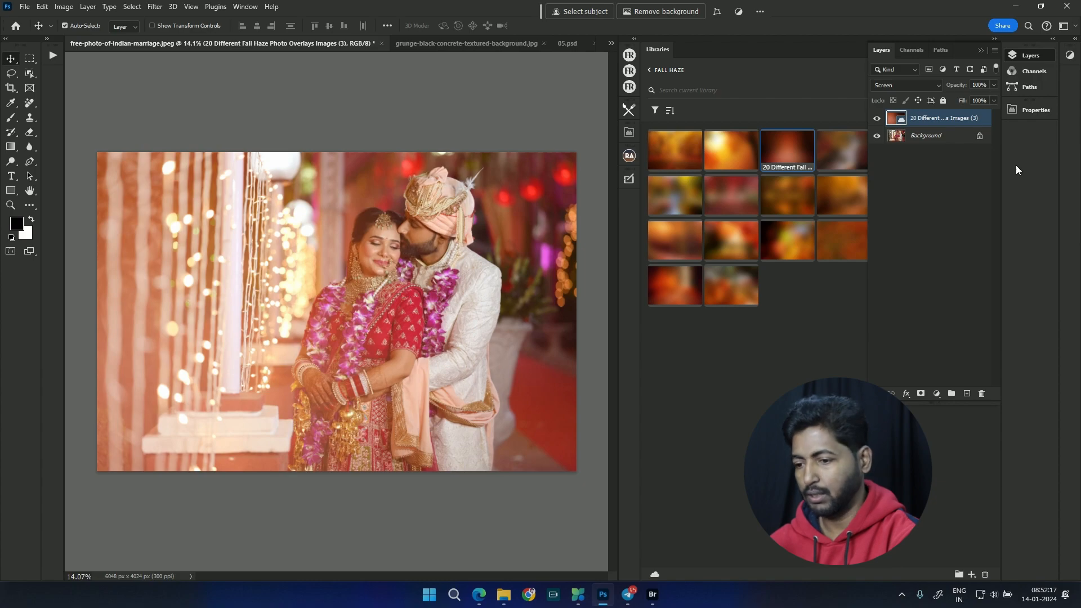
pyautogui.moveTo(979, 125); pyautogui.dragTo(981, 393)
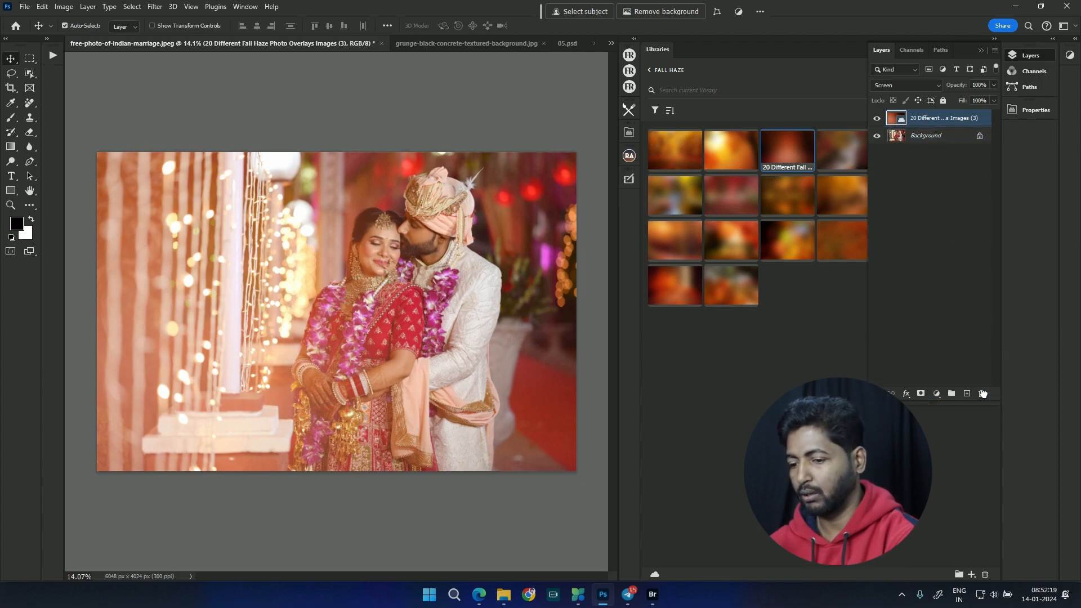
# Step: Place Fall Haze image (19) on the wedding photo, scaled to about 133% so it covers the whole picture
pyautogui.moveTo(670, 295); pyautogui.dragTo(221, 245)
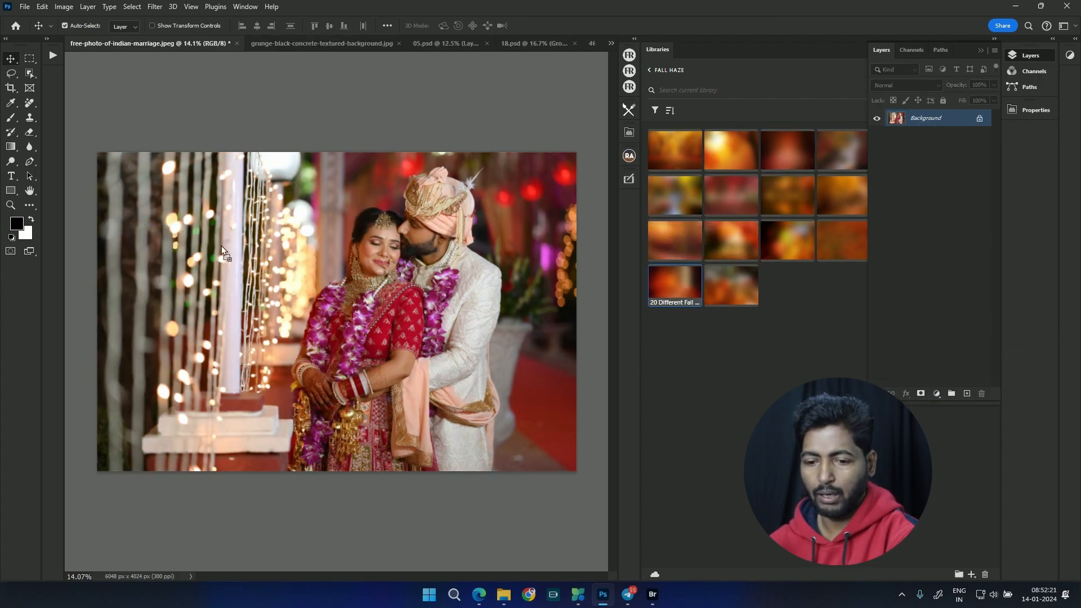
pyautogui.moveTo(329, 252); pyautogui.dragTo(387, 278)
pyautogui.moveTo(436, 375); pyautogui.dragTo(520, 433)
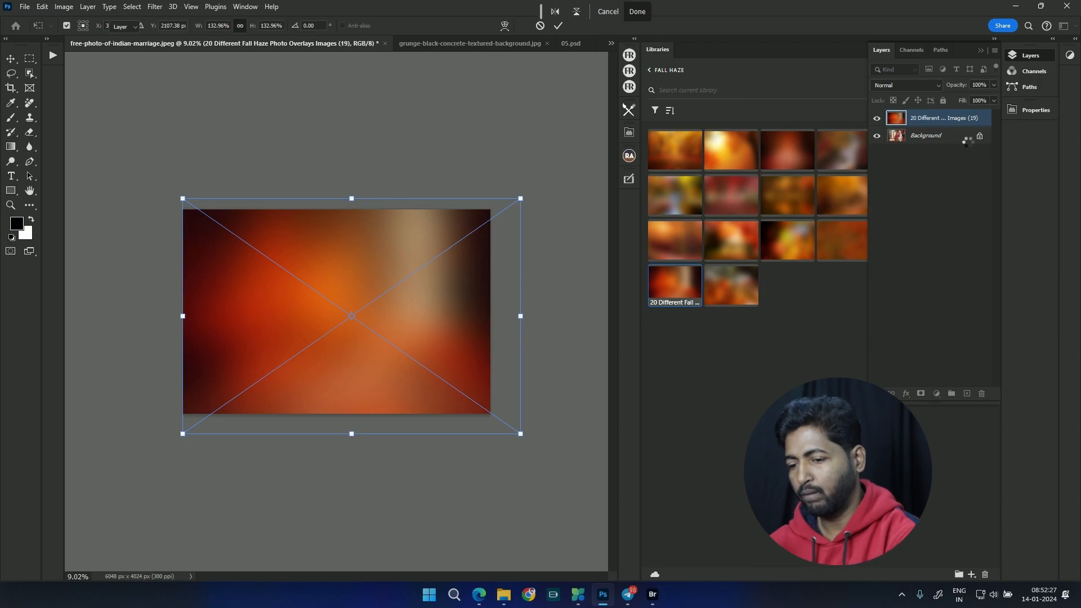
pyautogui.press('Return')
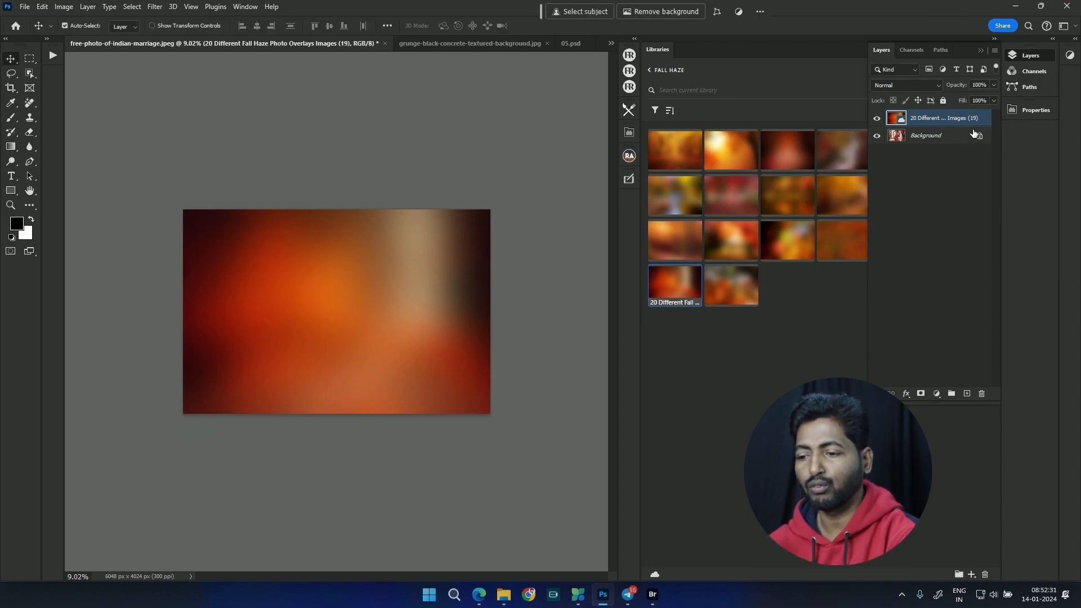
# Step: Blend haze image (19) in Screen mode and shift it across the couple, then delete its layer
pyautogui.click(929, 85)
pyautogui.click(914, 193)
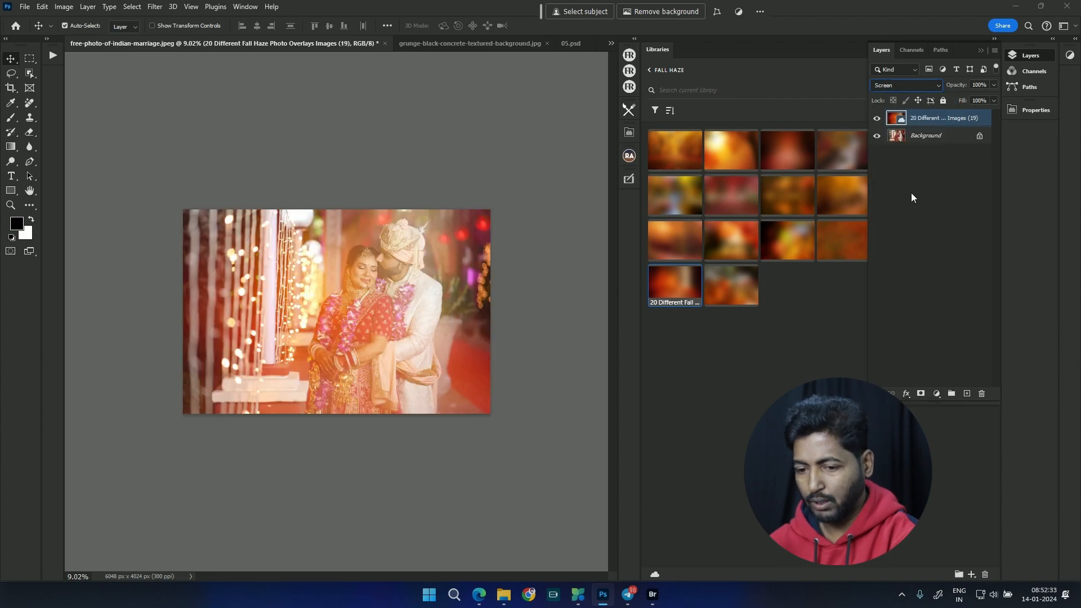
pyautogui.moveTo(442, 243); pyautogui.dragTo(287, 261)
pyautogui.click(711, 298)
pyautogui.moveTo(921, 128); pyautogui.dragTo(982, 394)
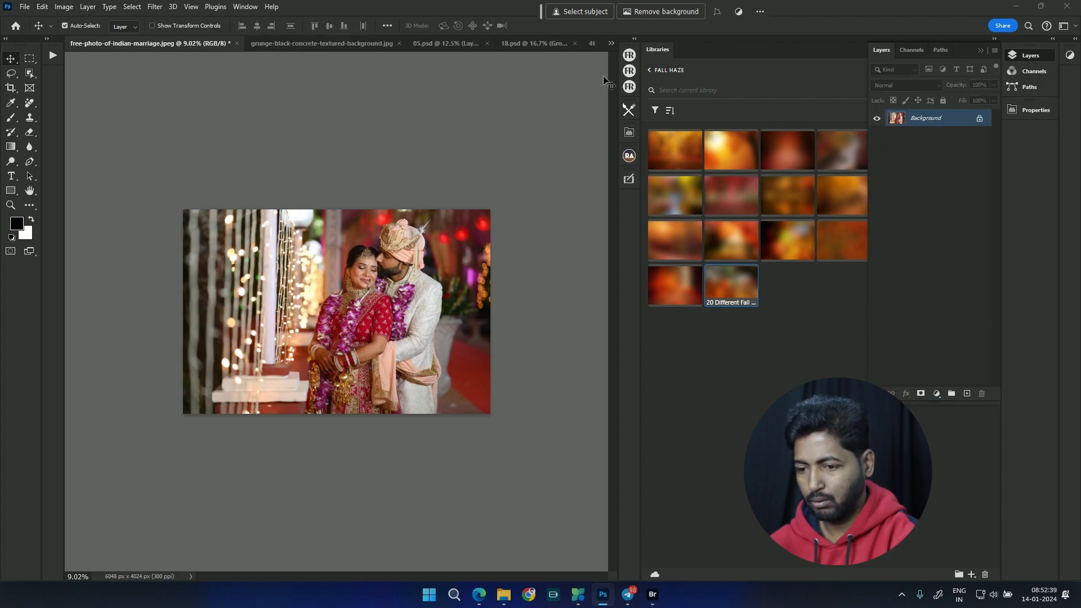
# Step: Return to the list of all libraries and open the OVERLAY library to browse its fog images
pyautogui.click(648, 70)
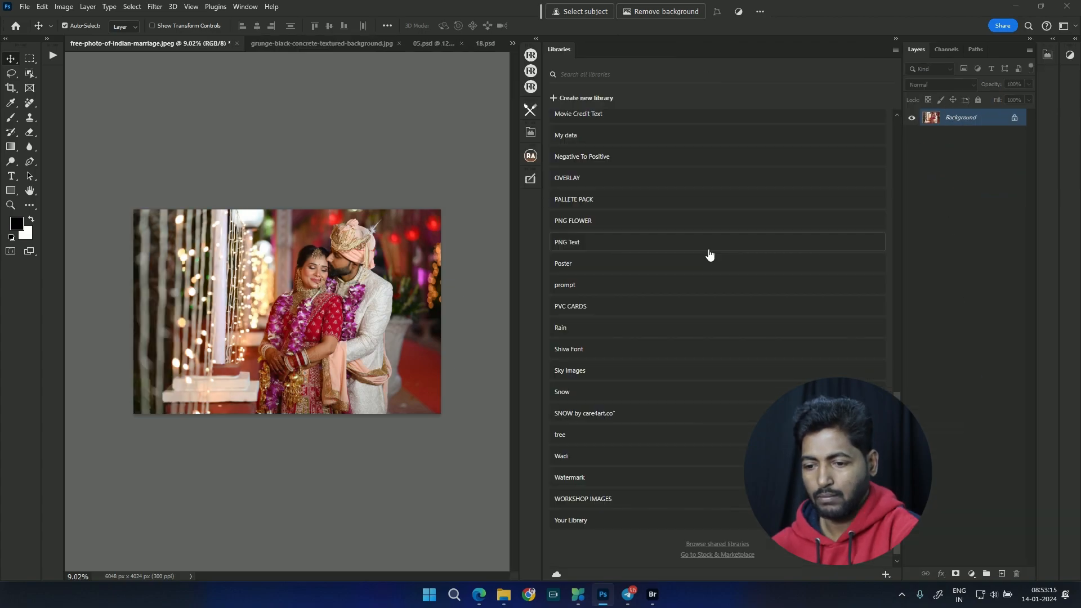
pyautogui.click(725, 179)
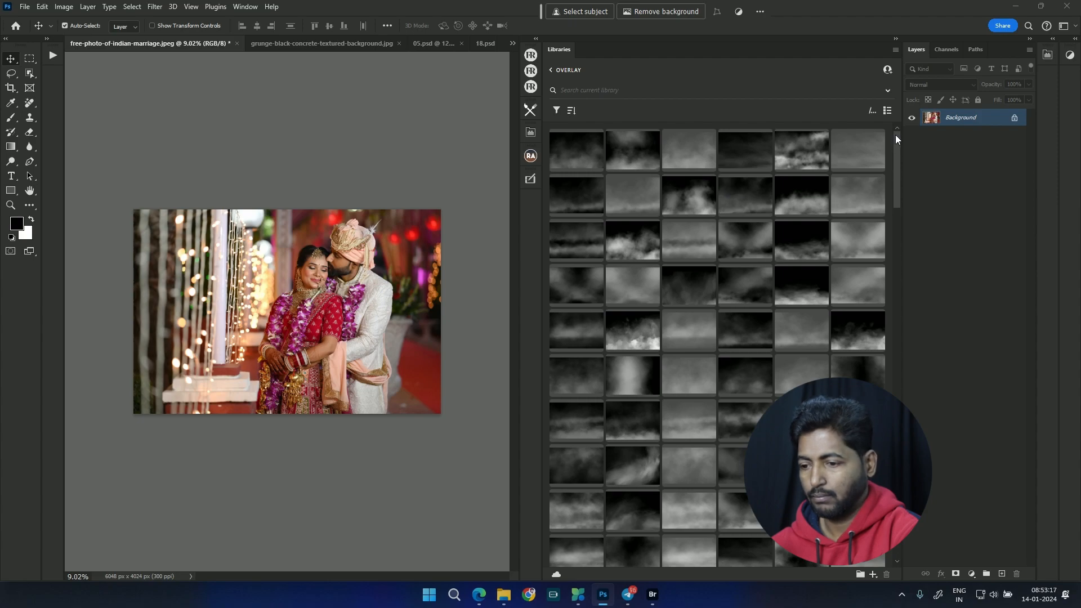
pyautogui.moveTo(900, 141); pyautogui.dragTo(906, 365)
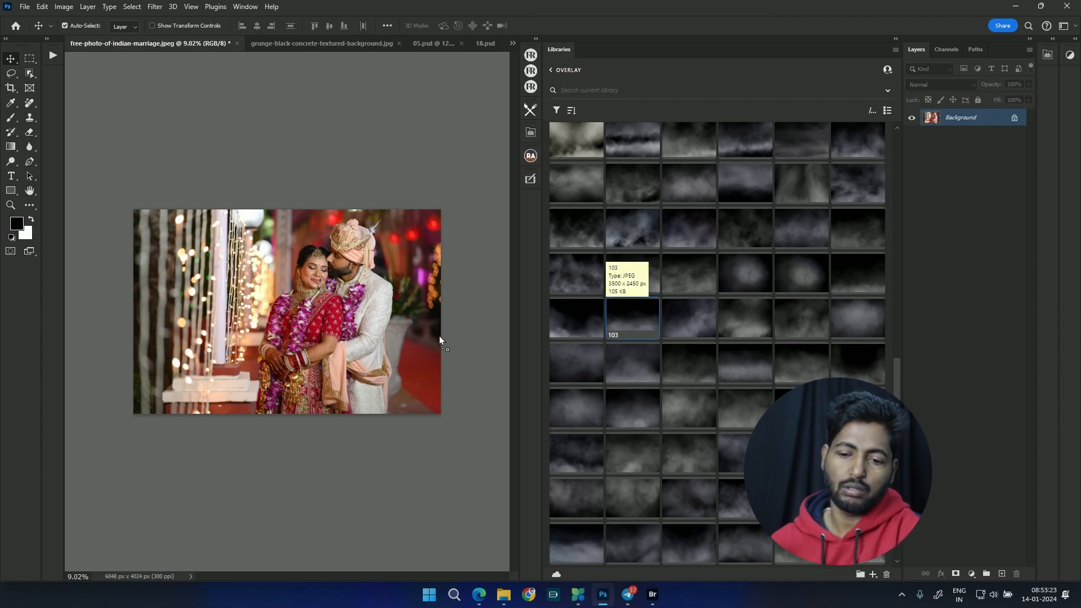
# Step: Place fog overlay 103 across the lower part of the wedding photo, scaled to about 49%
pyautogui.moveTo(633, 318); pyautogui.dragTo(282, 356)
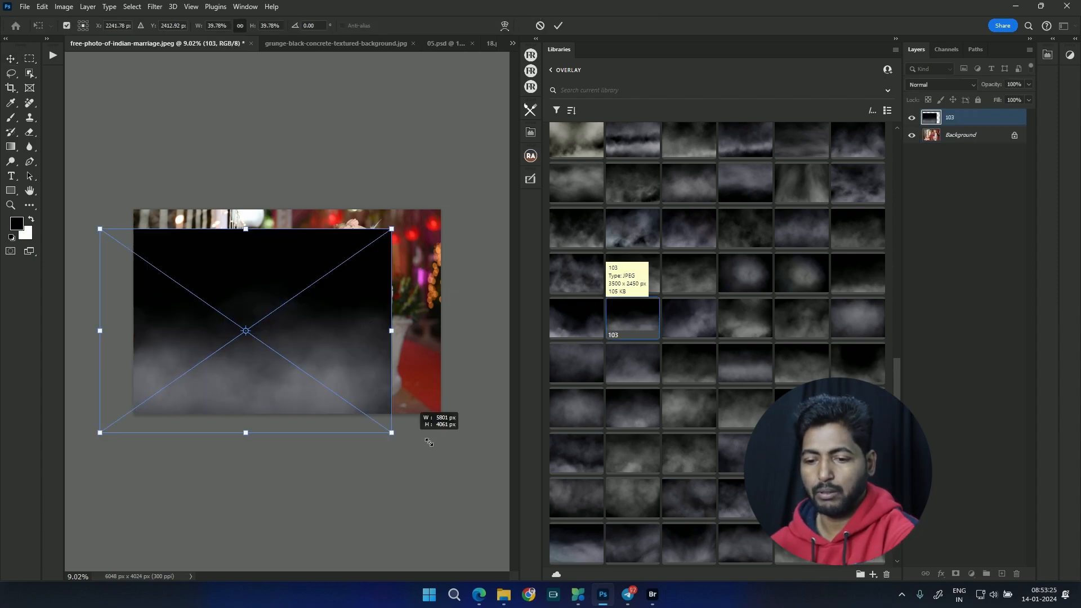
pyautogui.moveTo(404, 386); pyautogui.dragTo(403, 394)
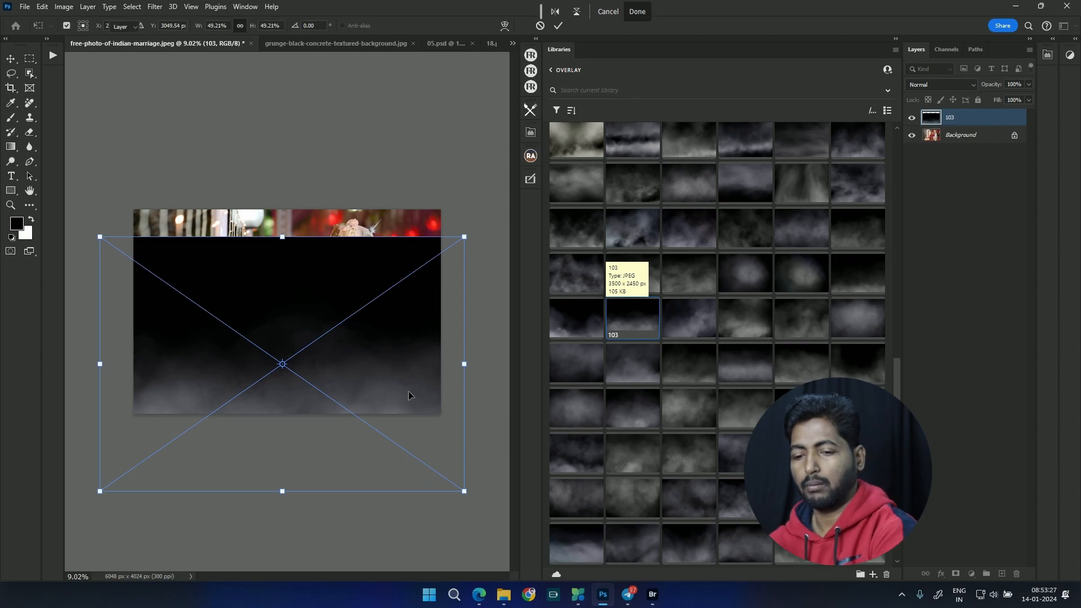
pyautogui.press('Return')
# Step: Blend fog overlay 103 in Screen mode and adjust its position, and delete its layer
pyautogui.click(941, 85)
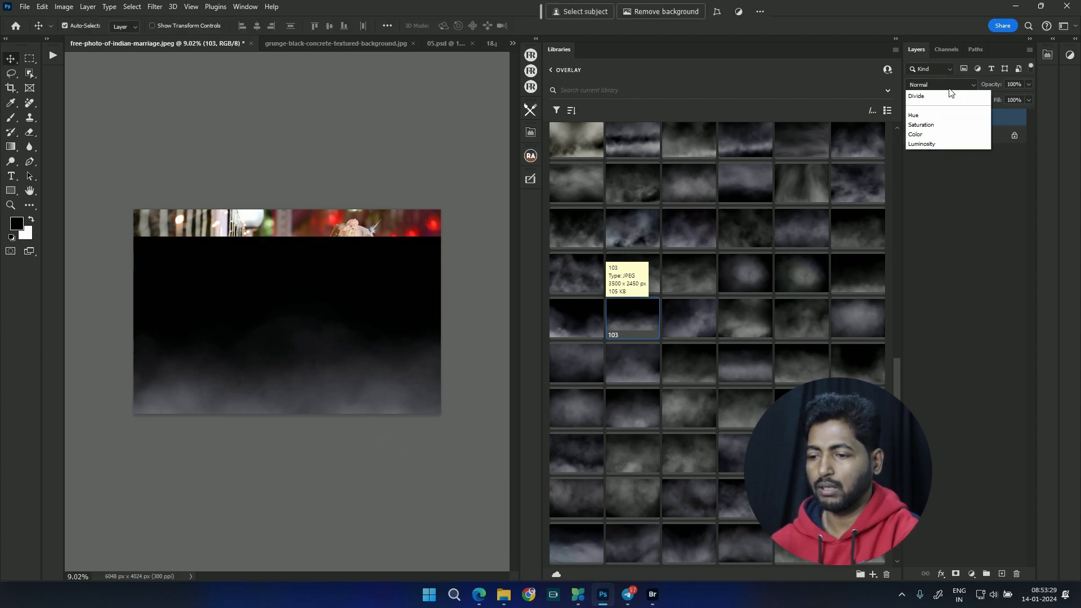
pyautogui.click(946, 191)
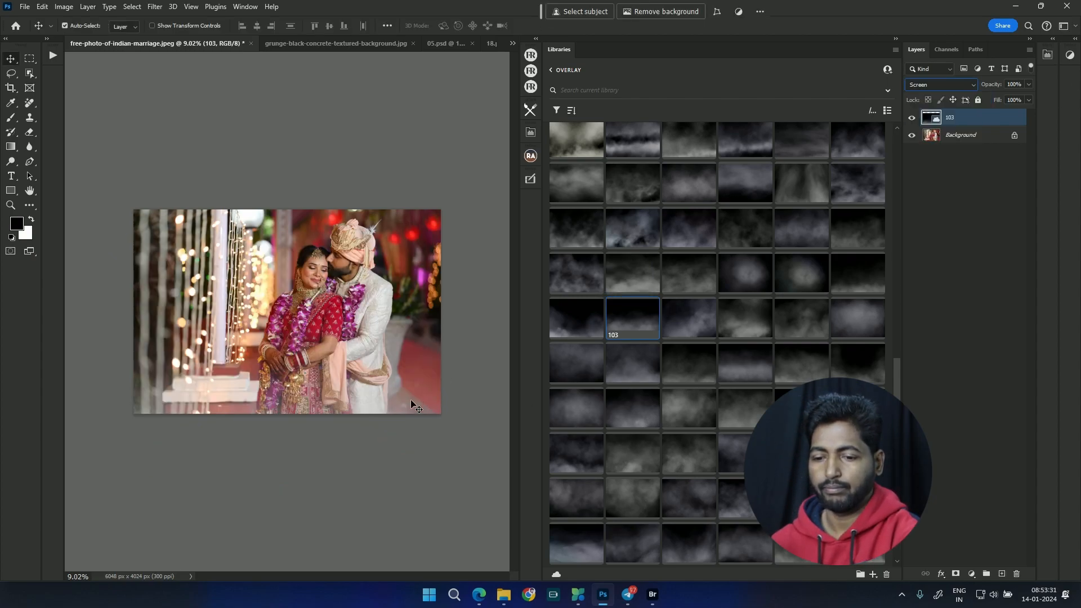
pyautogui.moveTo(413, 401)
pyautogui.mouseDown()
pyautogui.moveTo(384, 403)
pyautogui.moveTo(399, 402)
pyautogui.mouseUp()
pyautogui.moveTo(941, 120); pyautogui.dragTo(1029, 570)
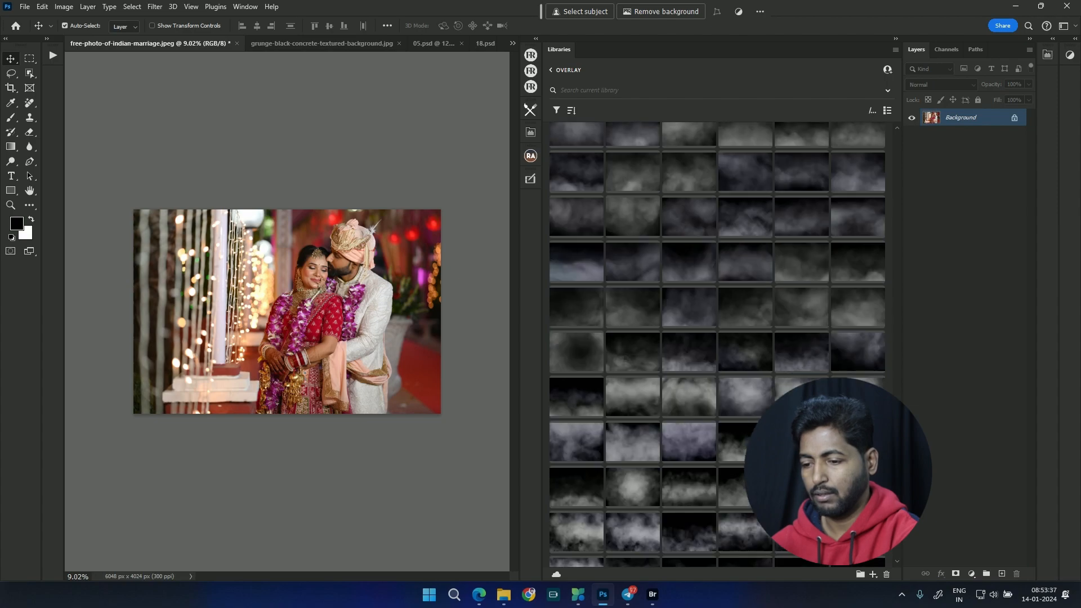
# Step: Place the DG (1) particle overlay from the end of the OVERLAY library on the photo, scaled to about 379%
pyautogui.moveTo(896, 498); pyautogui.dragTo(897, 543)
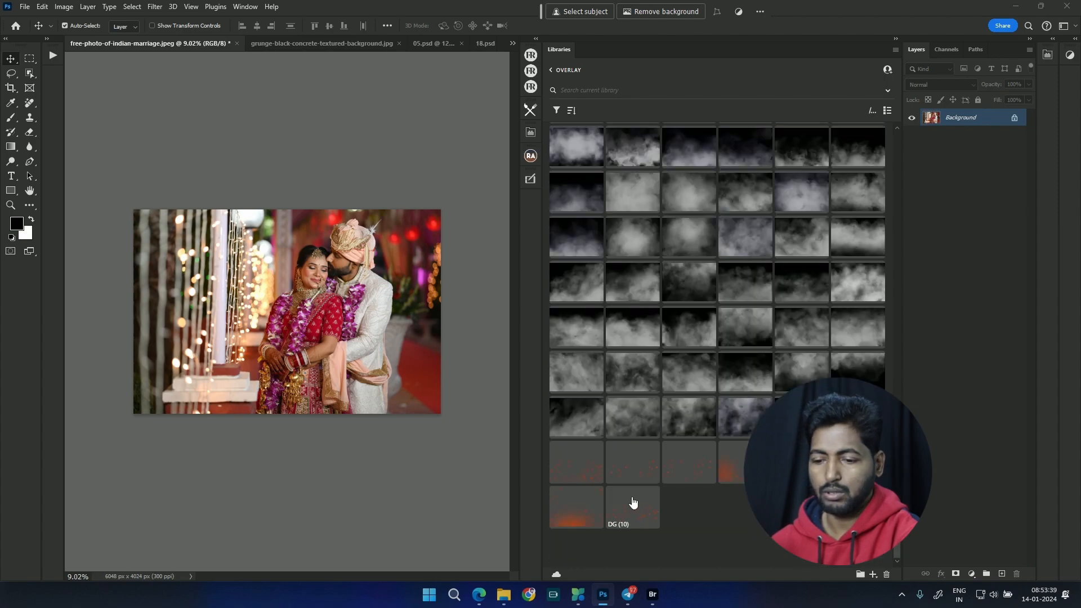
pyautogui.moveTo(182, 240); pyautogui.dragTo(311, 250)
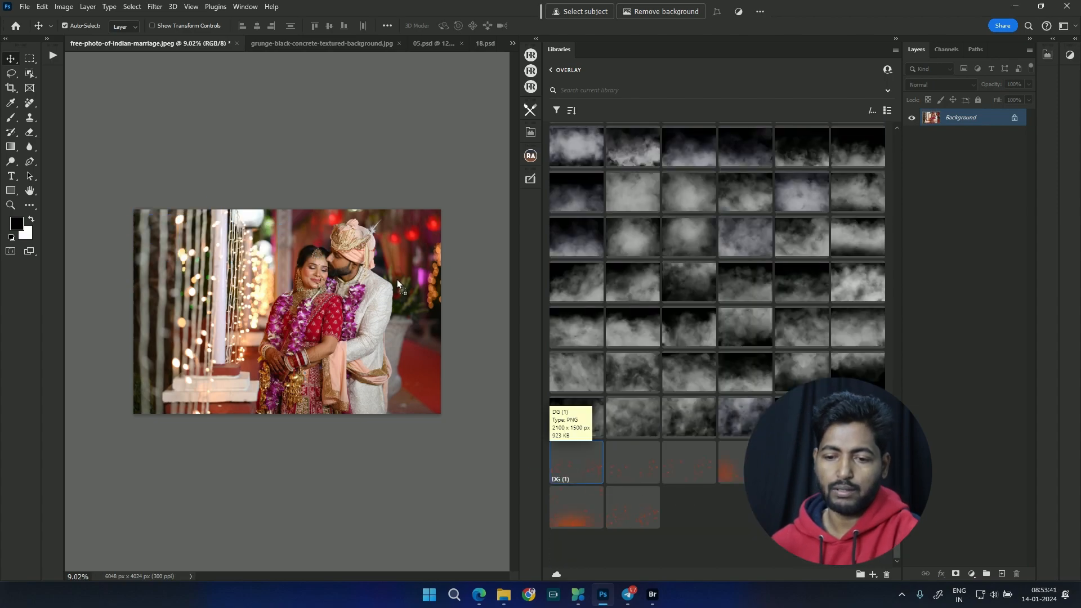
pyautogui.moveTo(364, 289); pyautogui.dragTo(496, 445)
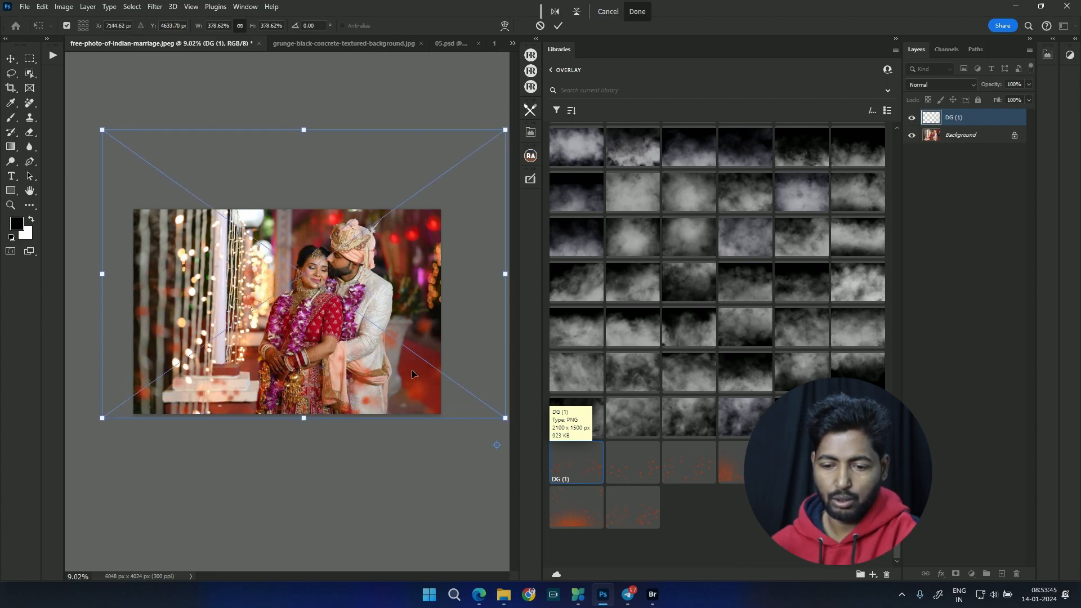
pyautogui.press('Return')
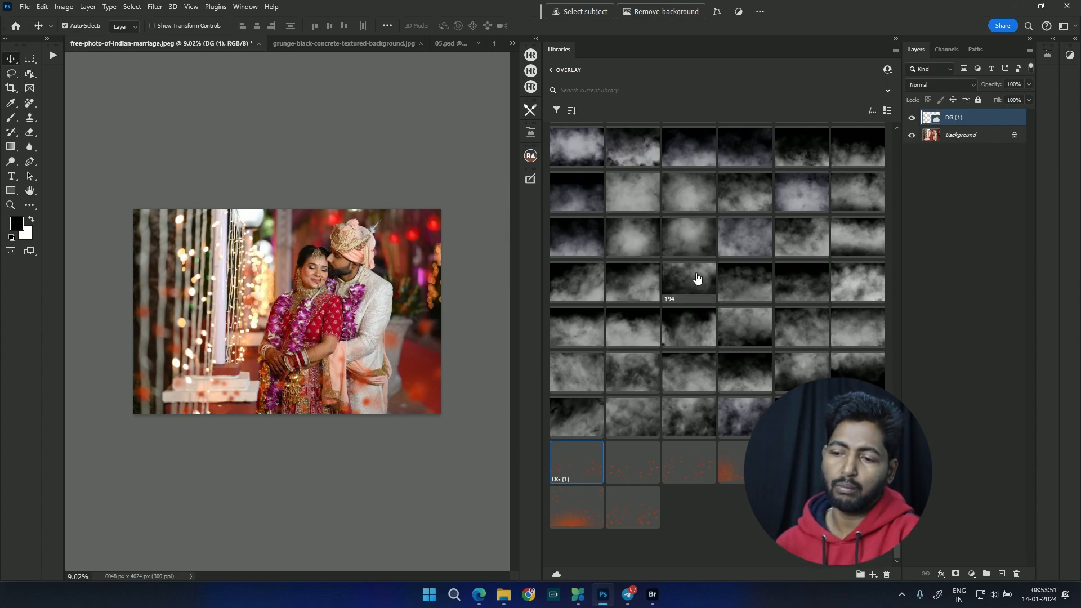
# Step: Return to the list of all libraries and create a new library named Overlay Png
pyautogui.click(551, 71)
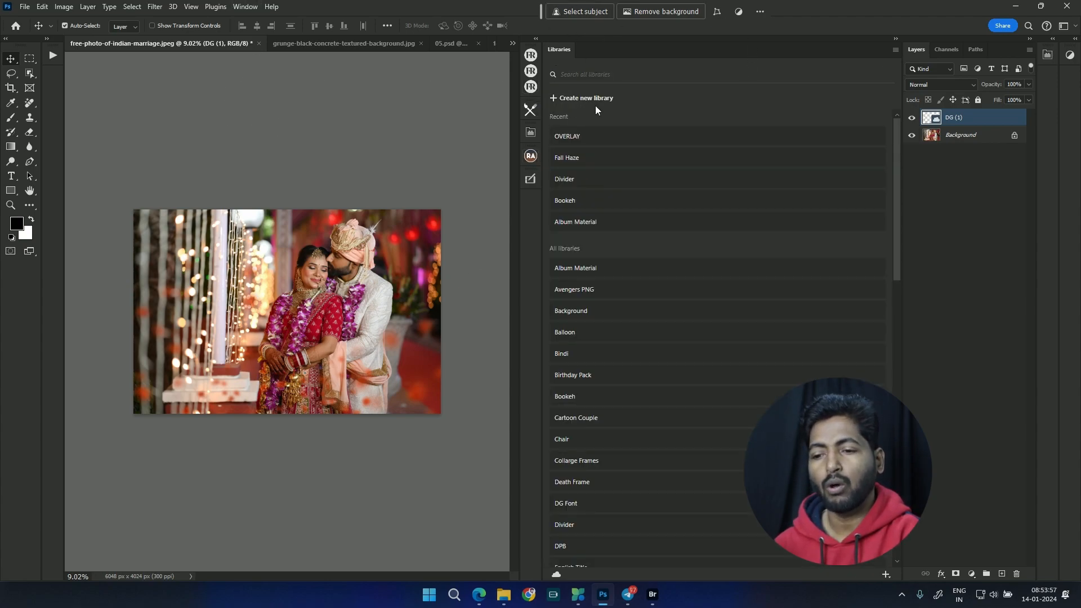
pyautogui.click(560, 99)
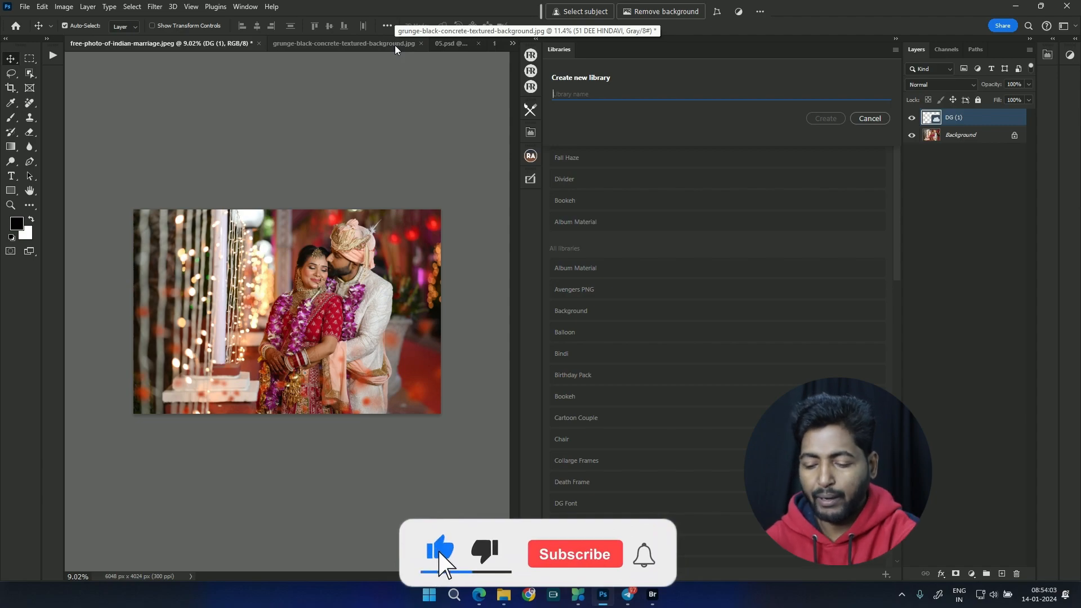
pyautogui.press('o')
pyautogui.press('l')
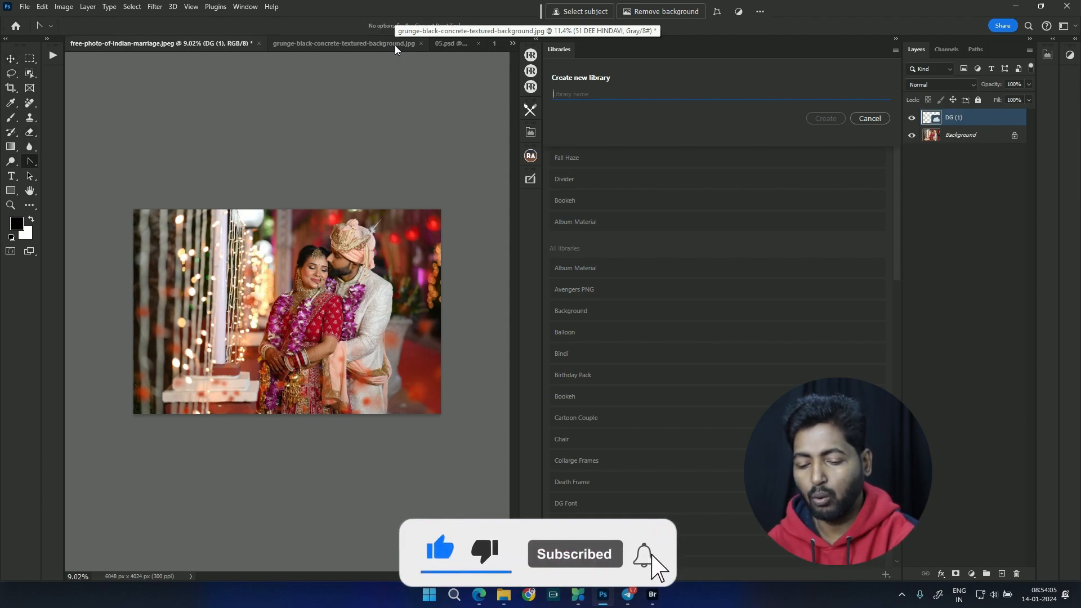
pyautogui.press('y')
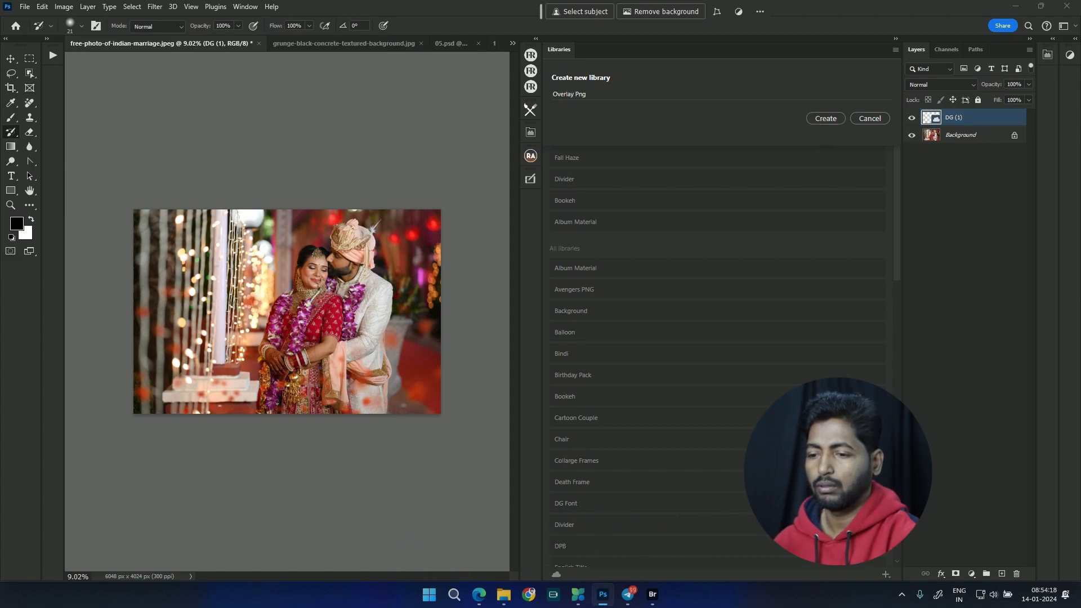
pyautogui.press('Return')
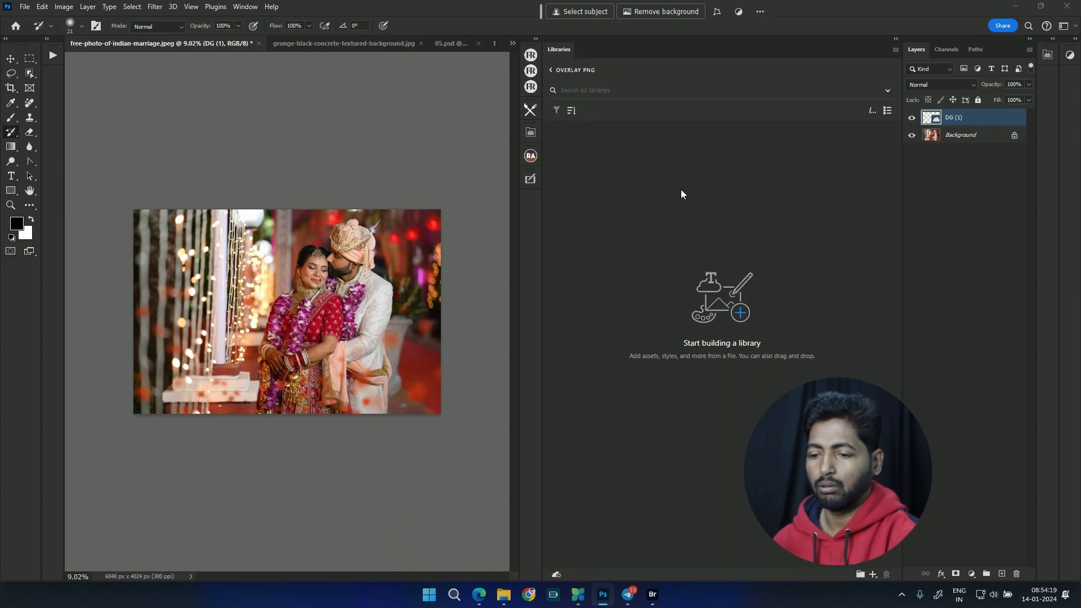
# Step: Return to the list of all libraries and delete the DG (1) overlay from the wedding photo
pyautogui.moveTo(506, 602)
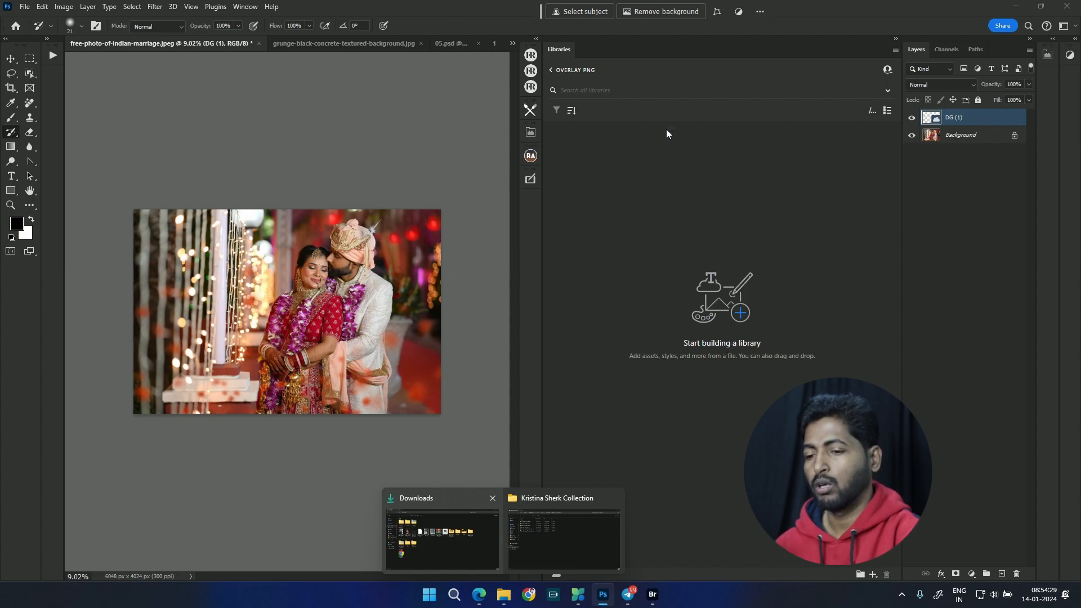
pyautogui.click(550, 71)
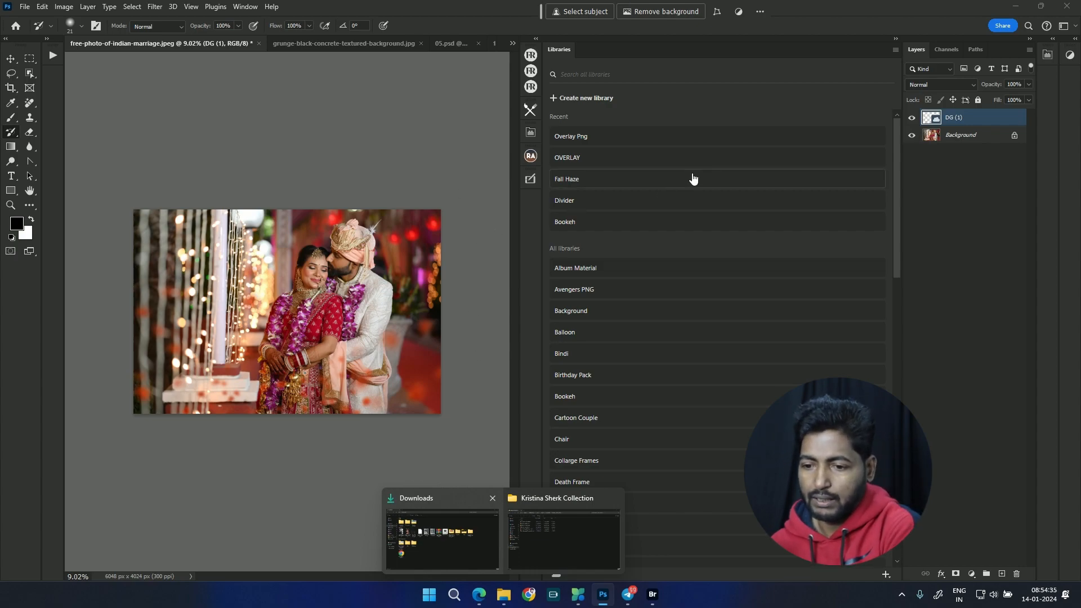
pyautogui.click(476, 393)
pyautogui.click(606, 224)
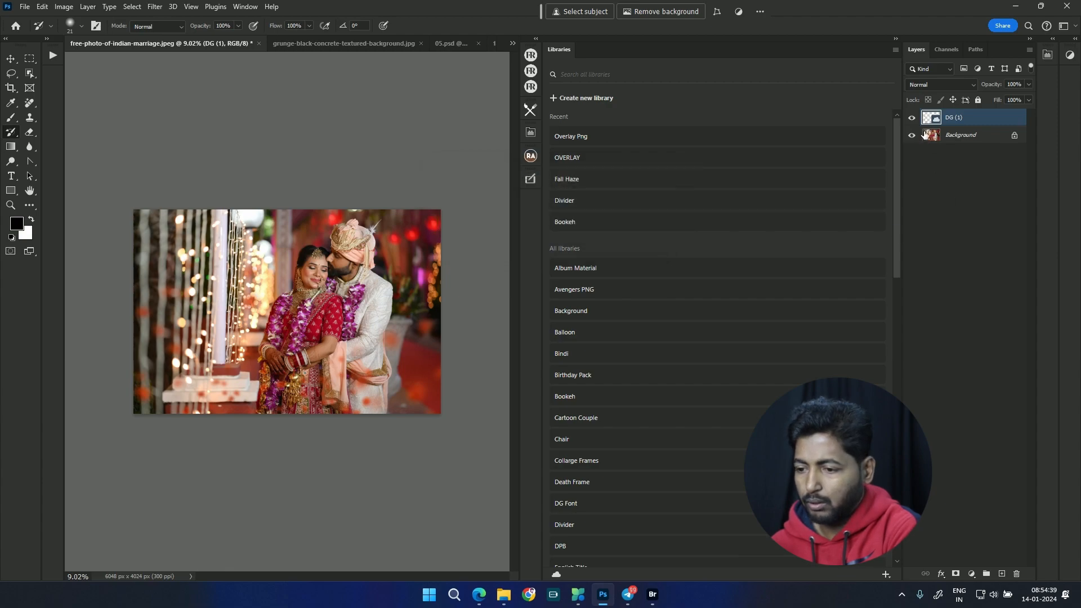
pyautogui.moveTo(987, 123); pyautogui.dragTo(1017, 574)
pyautogui.moveTo(898, 168); pyautogui.dragTo(876, 363)
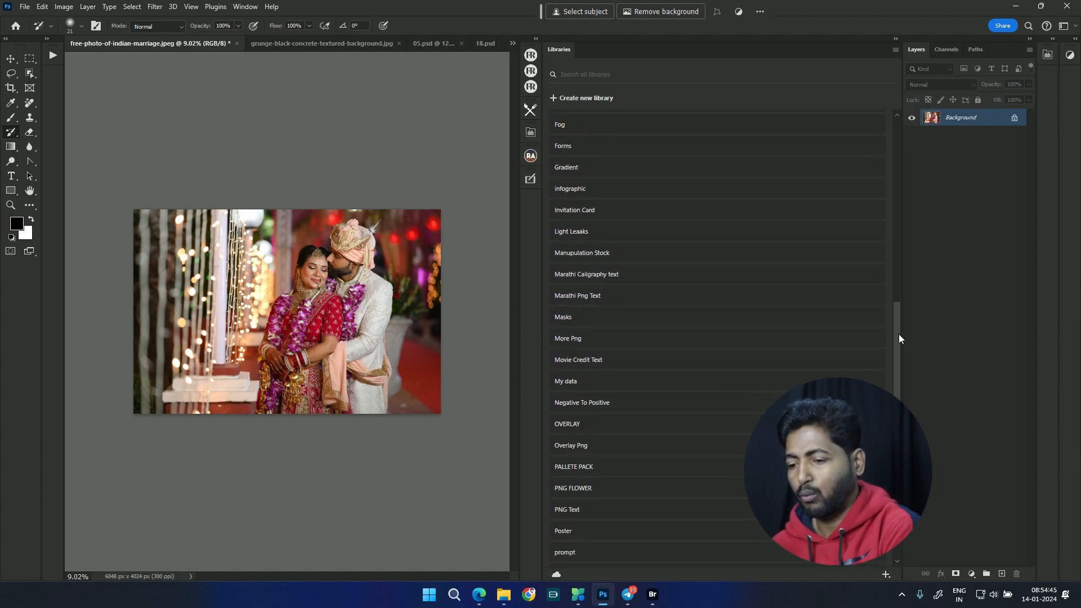
# Step: Look through the Watermark and Avengers PNG libraries, returning to the list of all libraries after each
pyautogui.moveTo(897, 422); pyautogui.dragTo(896, 520)
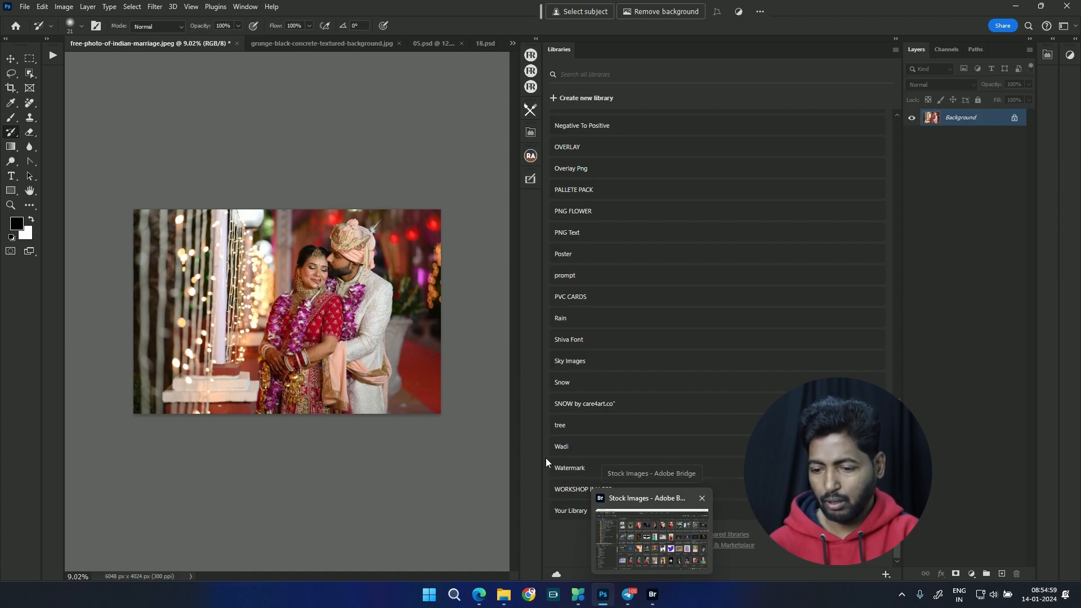
pyautogui.click(566, 468)
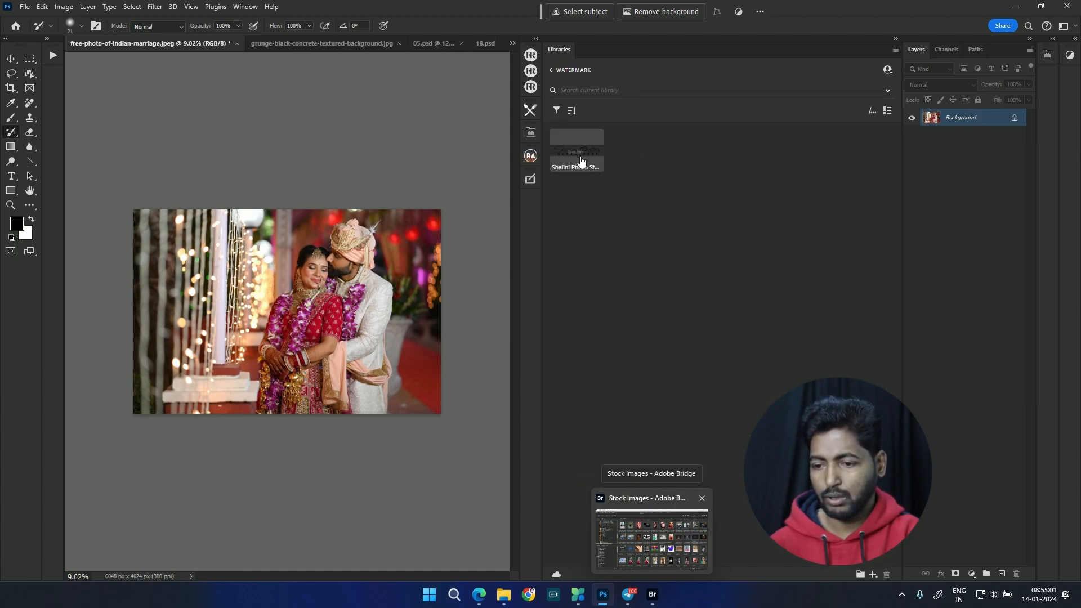
pyautogui.click(558, 74)
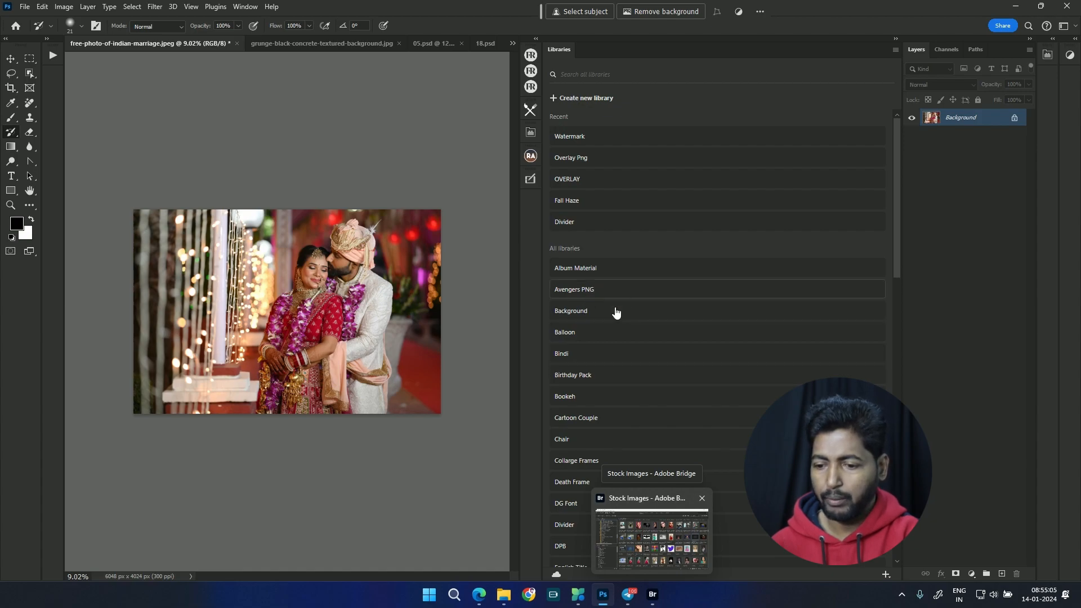
pyautogui.click(591, 290)
pyautogui.click(551, 69)
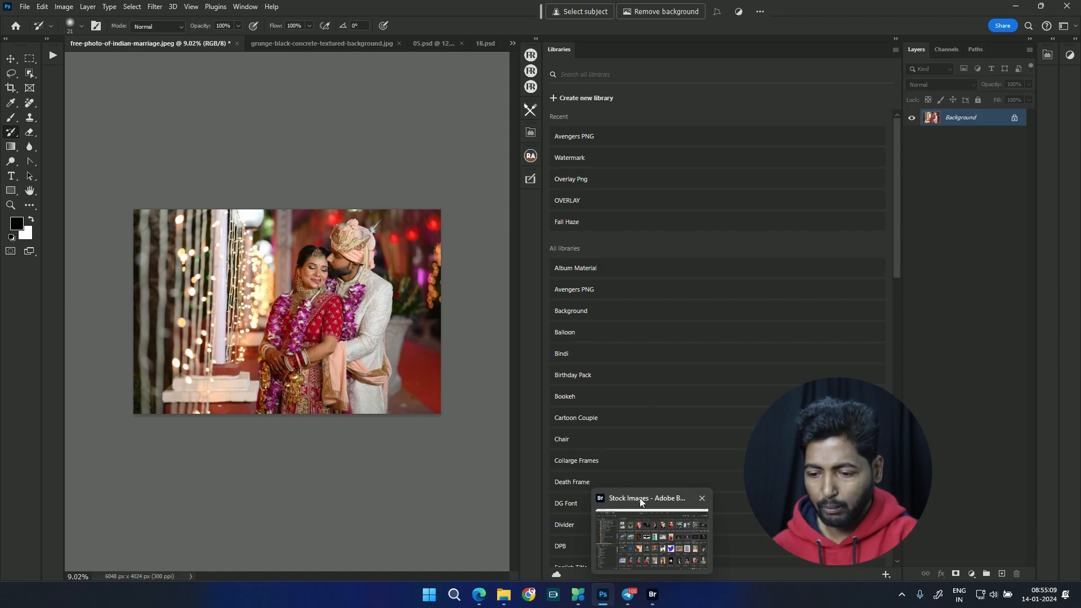
# Step: Open the Manupulation Stock library and browse to its pink blossom images
pyautogui.moveTo(896, 171); pyautogui.dragTo(896, 311)
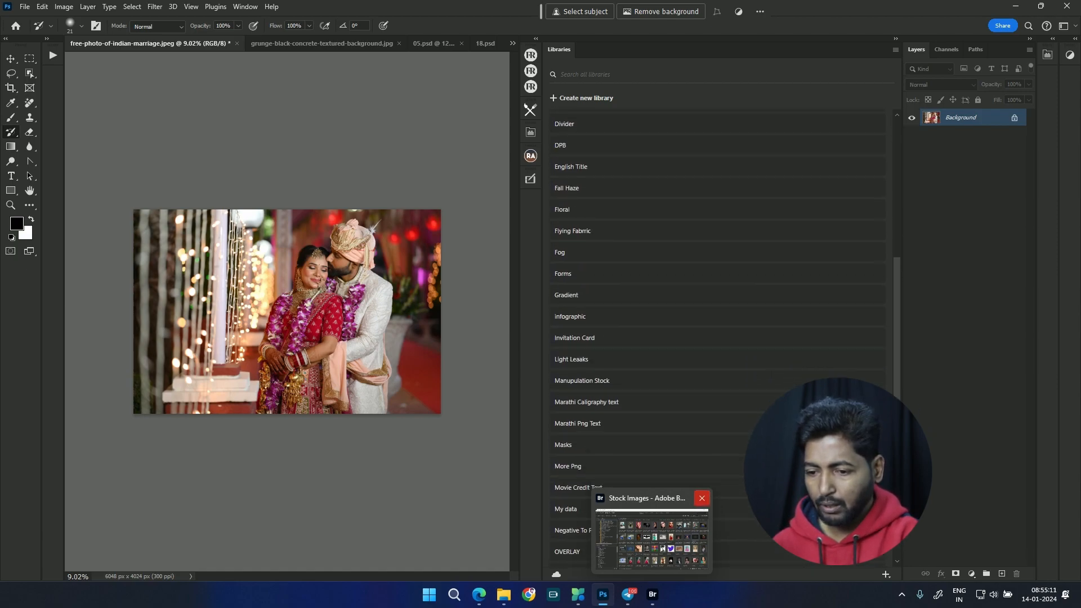
pyautogui.scroll(-2, 600, 338)
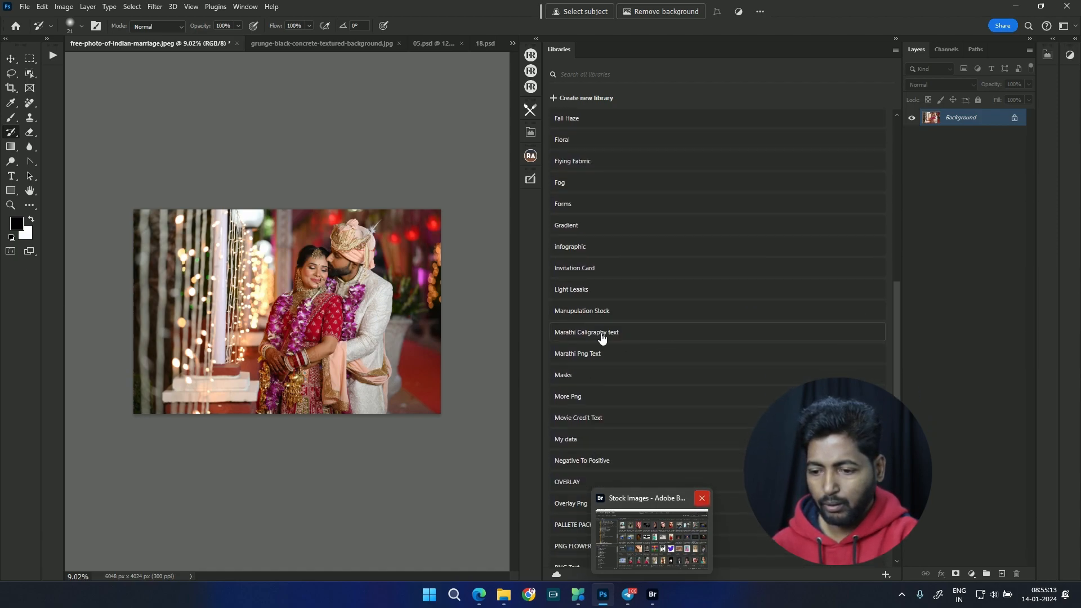
pyautogui.click(616, 314)
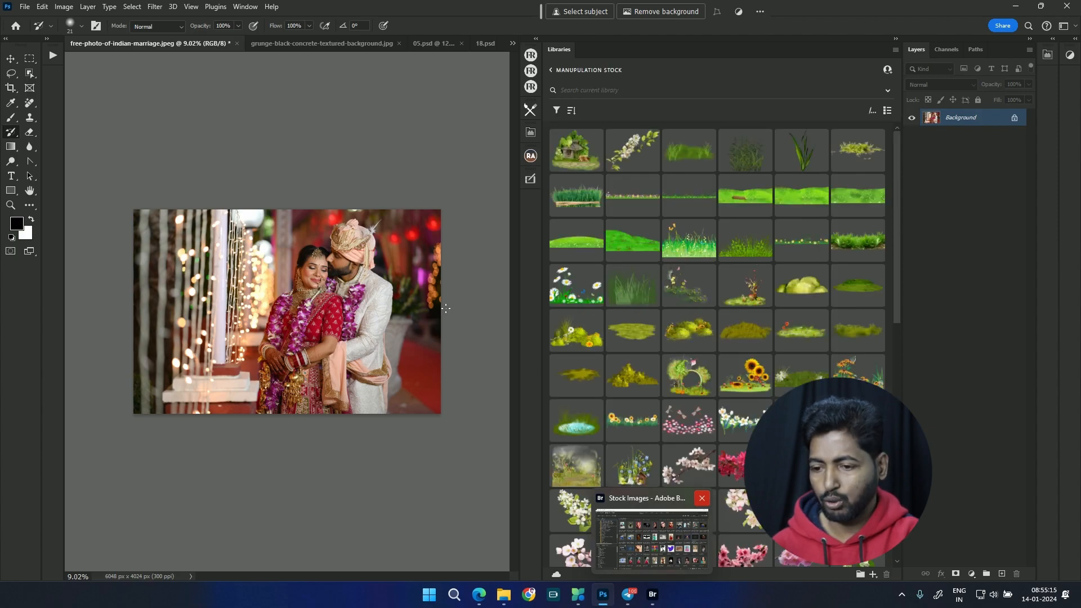
pyautogui.moveTo(896, 290); pyautogui.dragTo(904, 374)
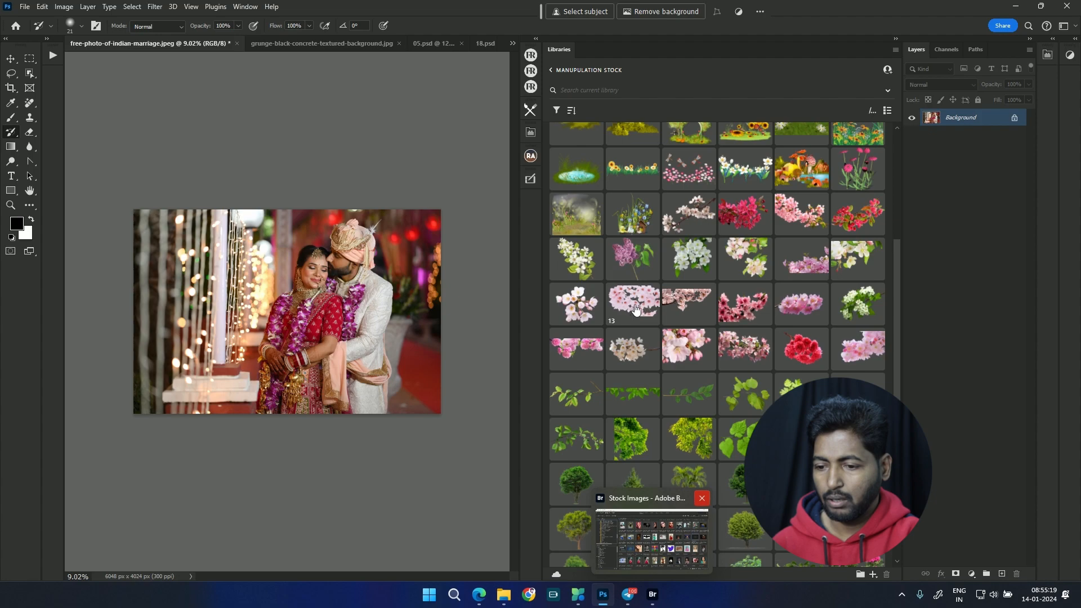
pyautogui.click(582, 350)
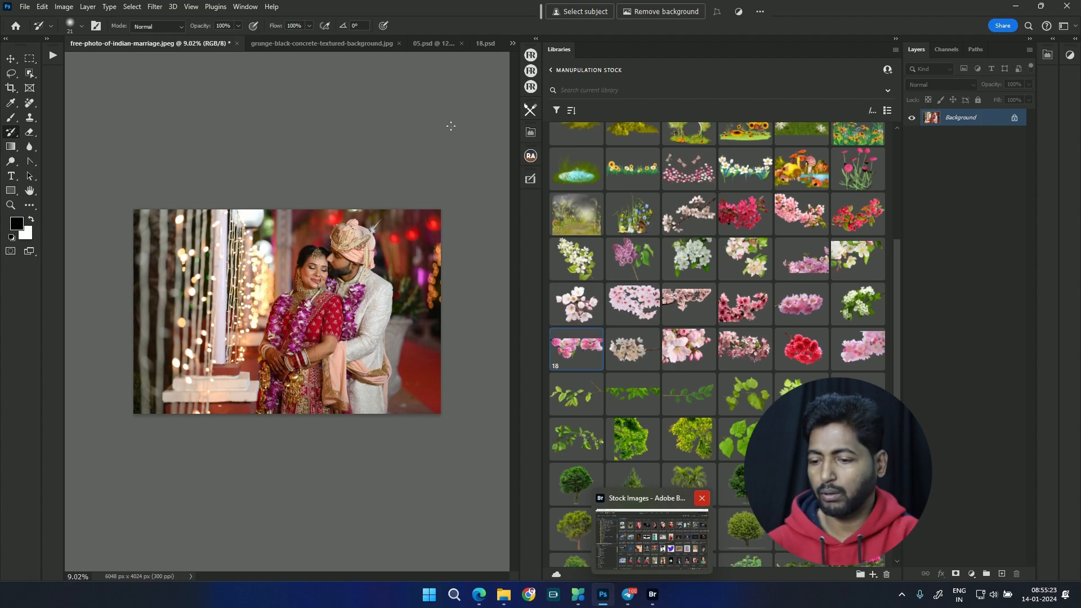
# Step: Place blossom image 21 over the upper-left corner of the wedding photo, scaled to about 175%
pyautogui.moveTo(748, 355); pyautogui.dragTo(265, 223)
pyautogui.moveTo(279, 161); pyautogui.dragTo(349, 112)
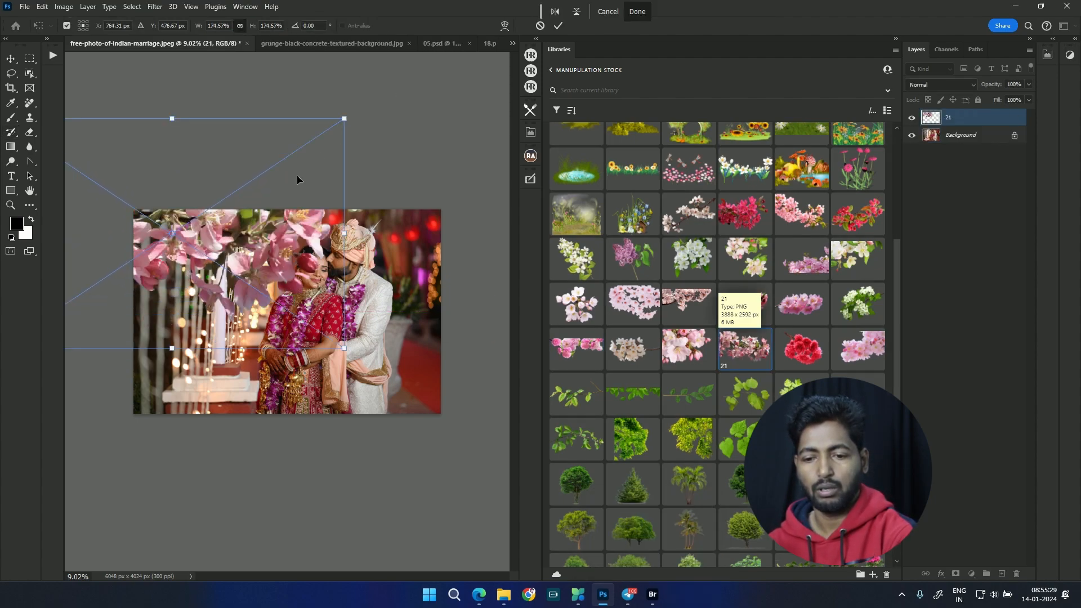
pyautogui.moveTo(299, 176); pyautogui.dragTo(287, 150)
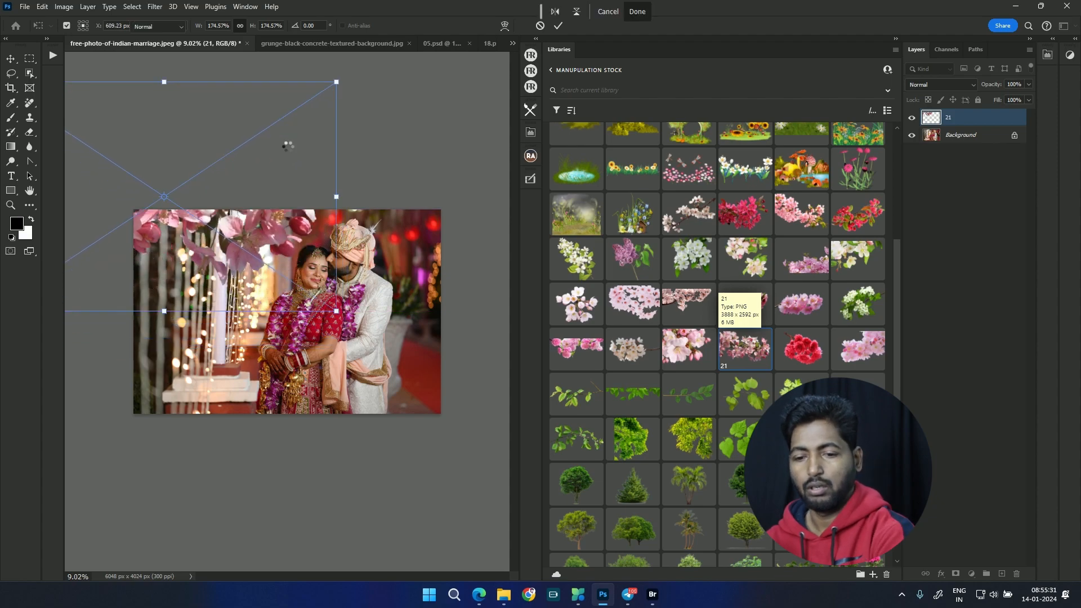
pyautogui.press('Return')
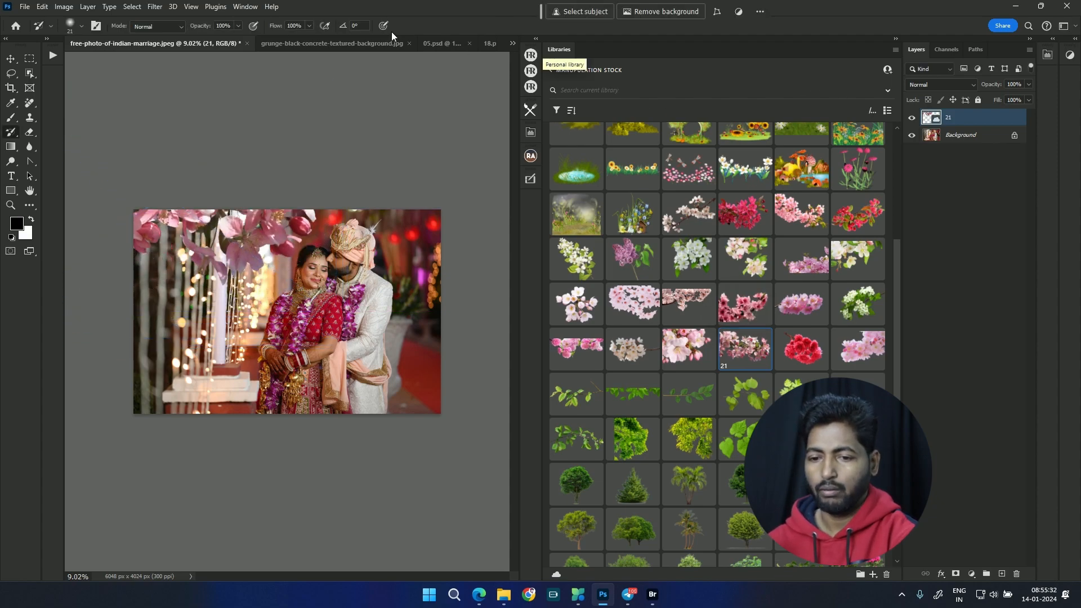
# Step: Apply a Gaussian Blur with a 48.4-pixel radius to blossom layer 21 and rasterize its smart object
pyautogui.click(164, 8)
pyautogui.moveTo(218, 158)
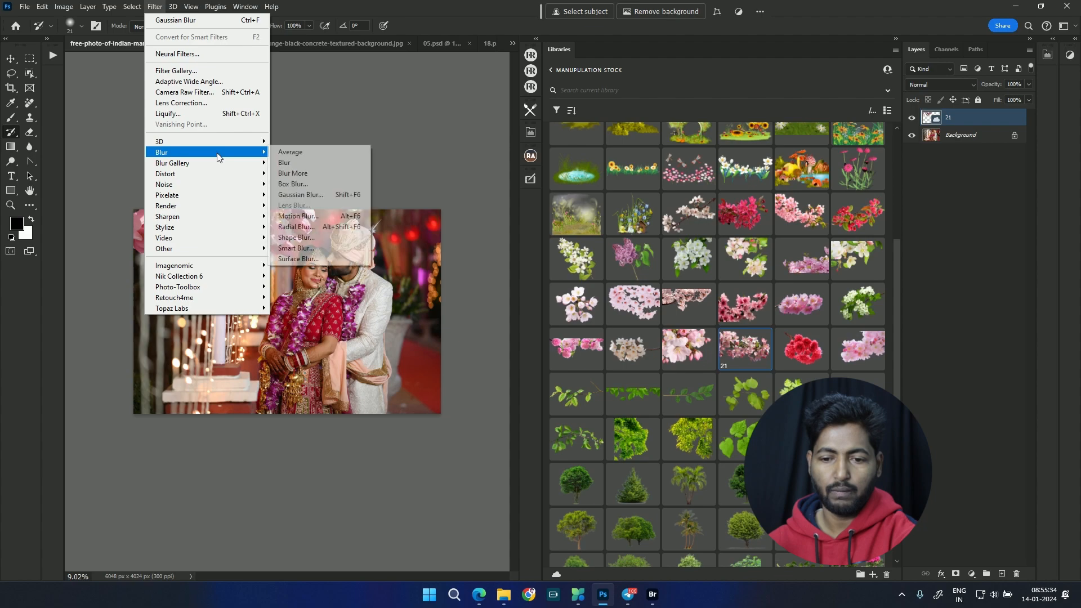
pyautogui.click(300, 194)
pyautogui.moveTo(775, 294)
pyautogui.mouseDown()
pyautogui.moveTo(796, 288)
pyautogui.moveTo(784, 288)
pyautogui.mouseUp()
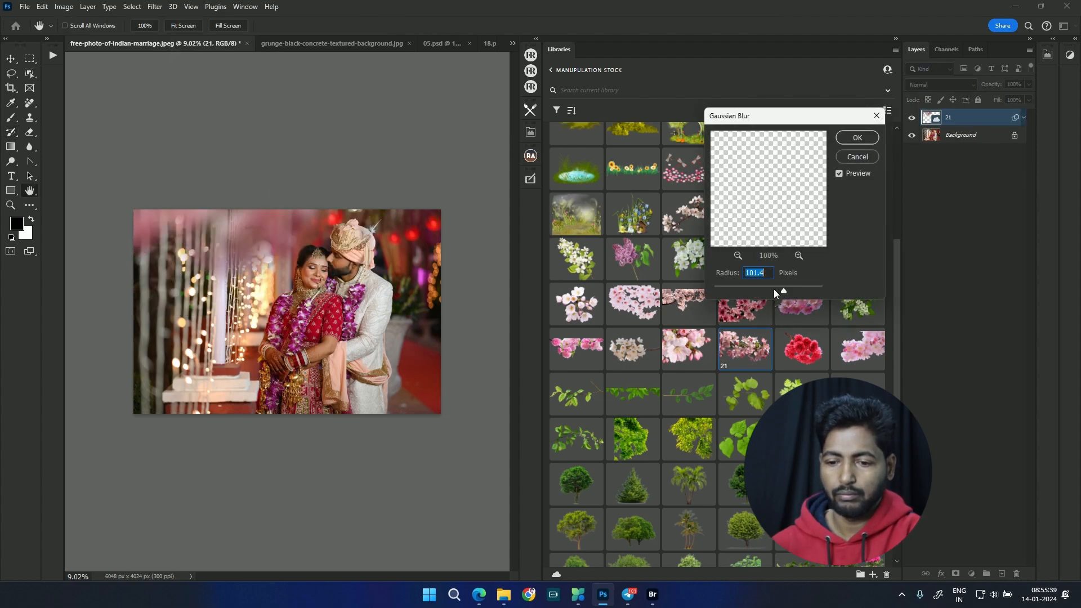
pyautogui.moveTo(771, 291); pyautogui.dragTo(775, 291)
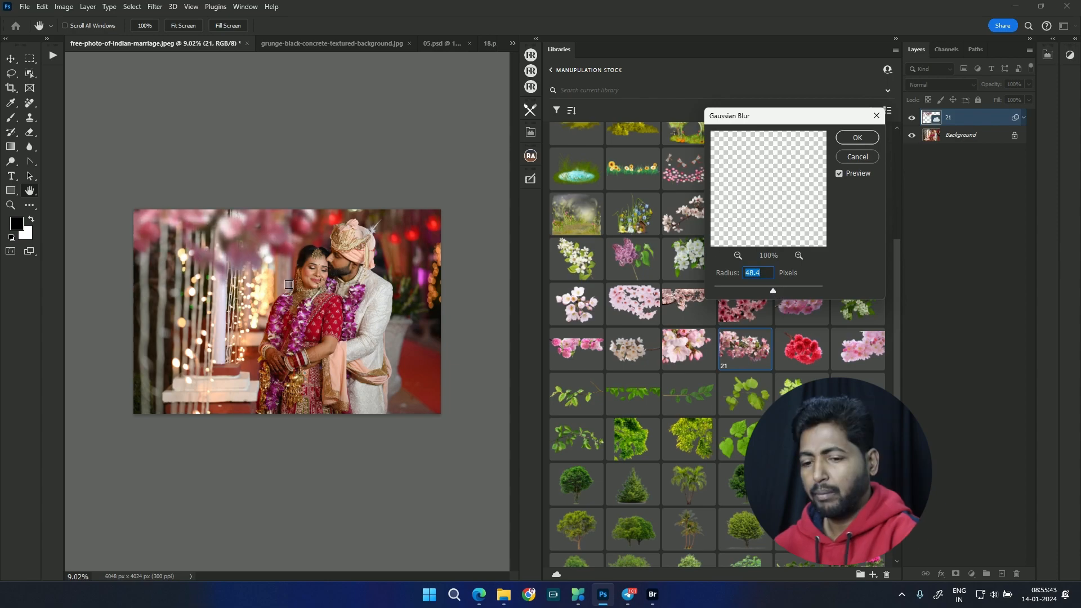
pyautogui.click(857, 138)
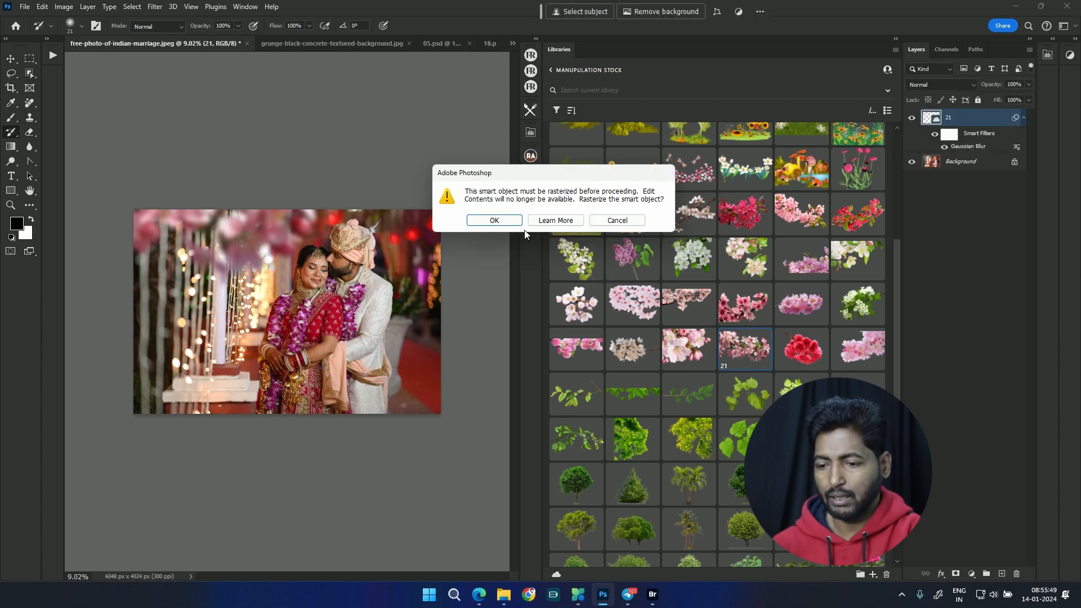
pyautogui.click(495, 221)
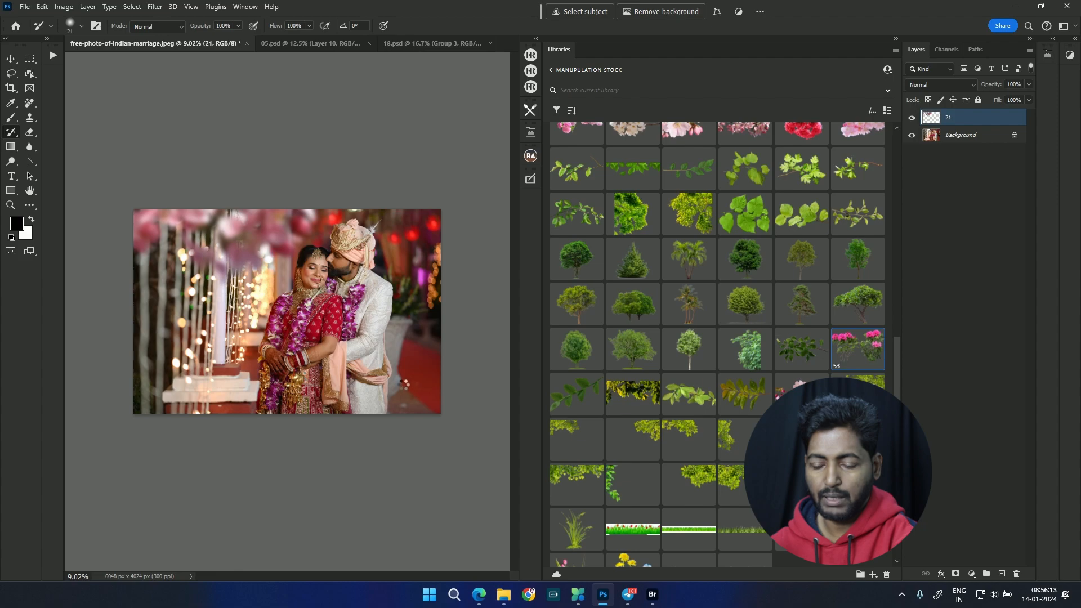
# Step: Place pink flower image 53 along the lower-right edge of the wedding photo, scaled to about 180%
pyautogui.moveTo(403, 383); pyautogui.dragTo(403, 384)
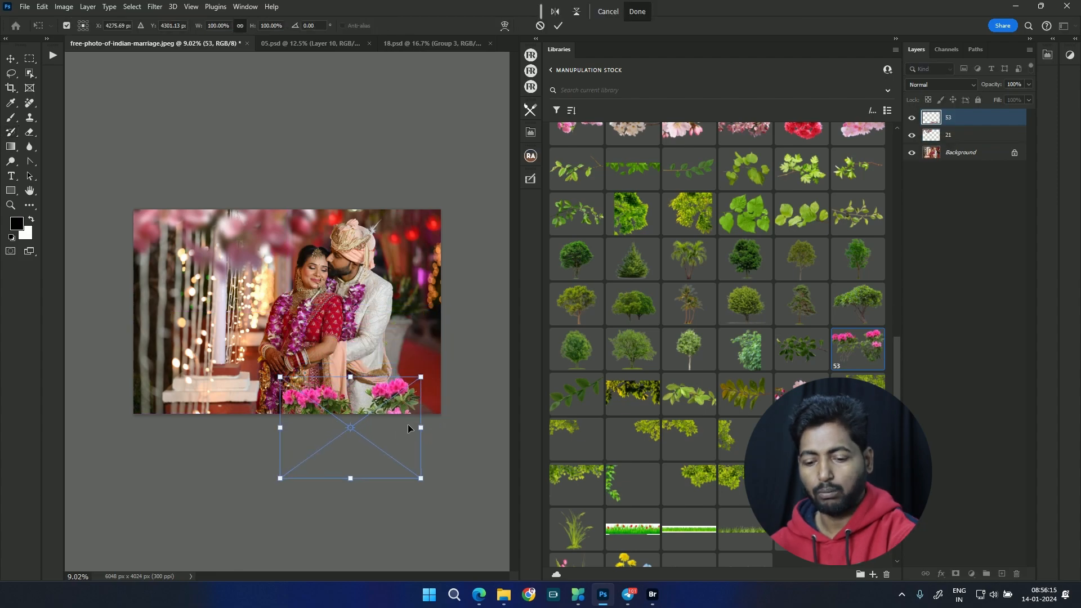
pyautogui.moveTo(421, 377)
pyautogui.mouseDown()
pyautogui.moveTo(478, 336)
pyautogui.moveTo(428, 370)
pyautogui.moveTo(432, 388)
pyautogui.mouseUp()
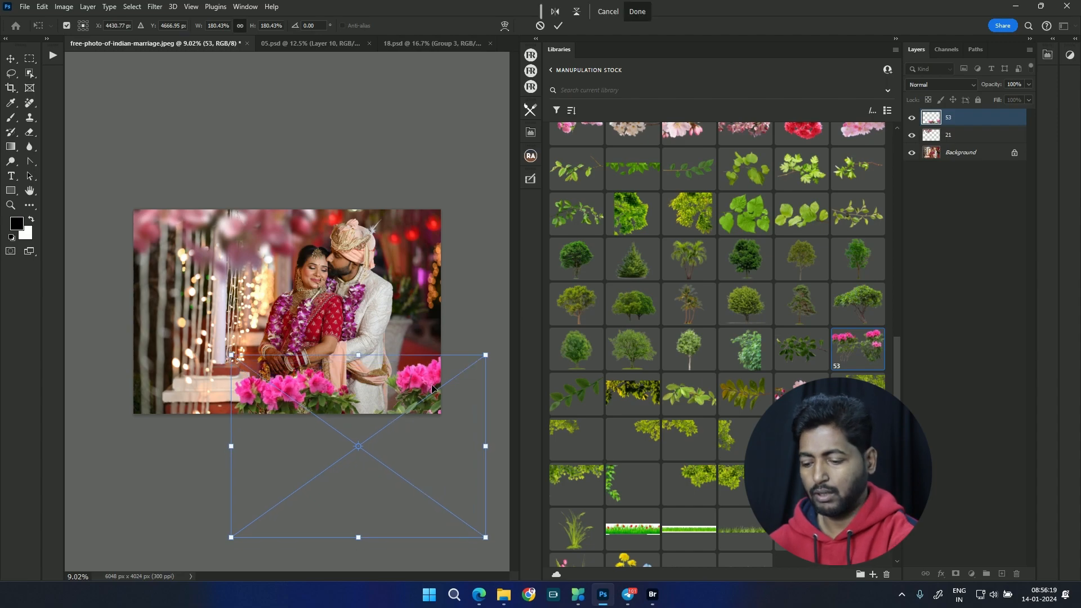
pyautogui.press('Return')
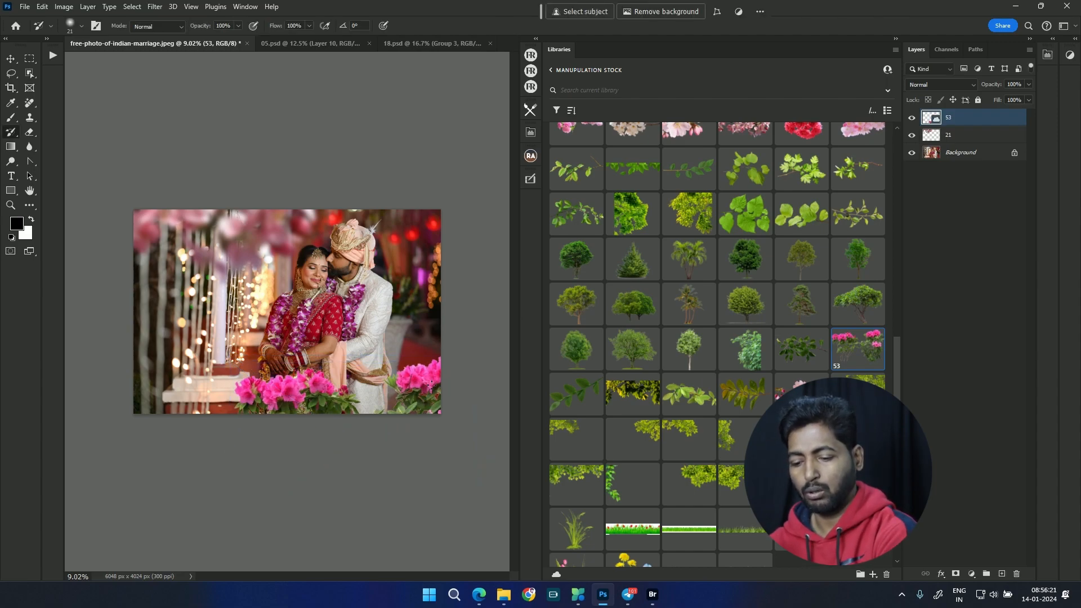
# Step: Apply a Gaussian Blur with a 47-pixel radius to flower layer 53
pyautogui.hotkey('ctrl', 'alt', 'f')
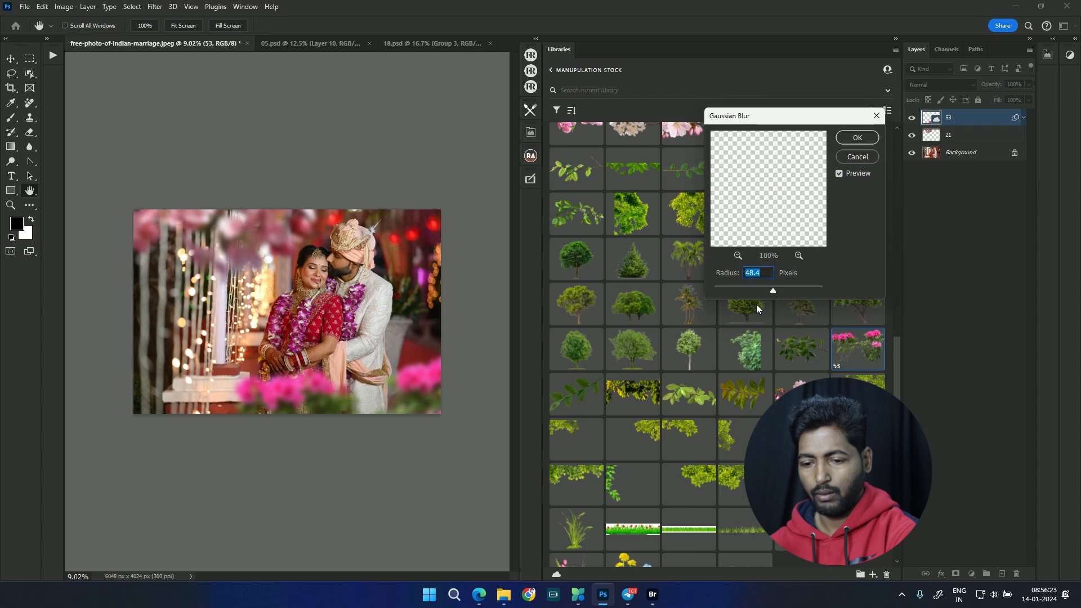
pyautogui.moveTo(758, 287); pyautogui.dragTo(772, 289)
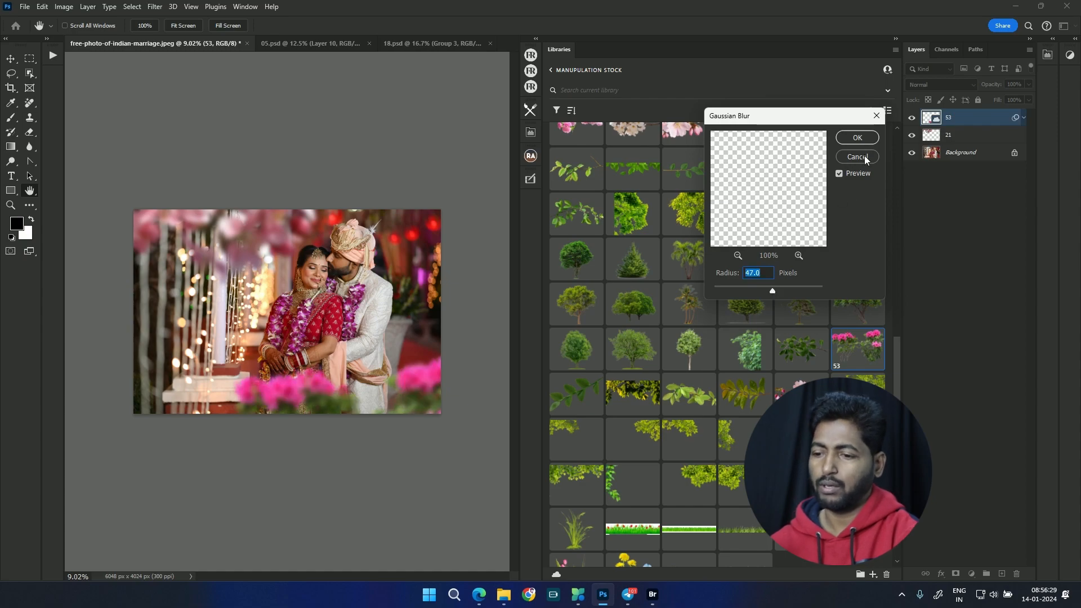
pyautogui.click(863, 139)
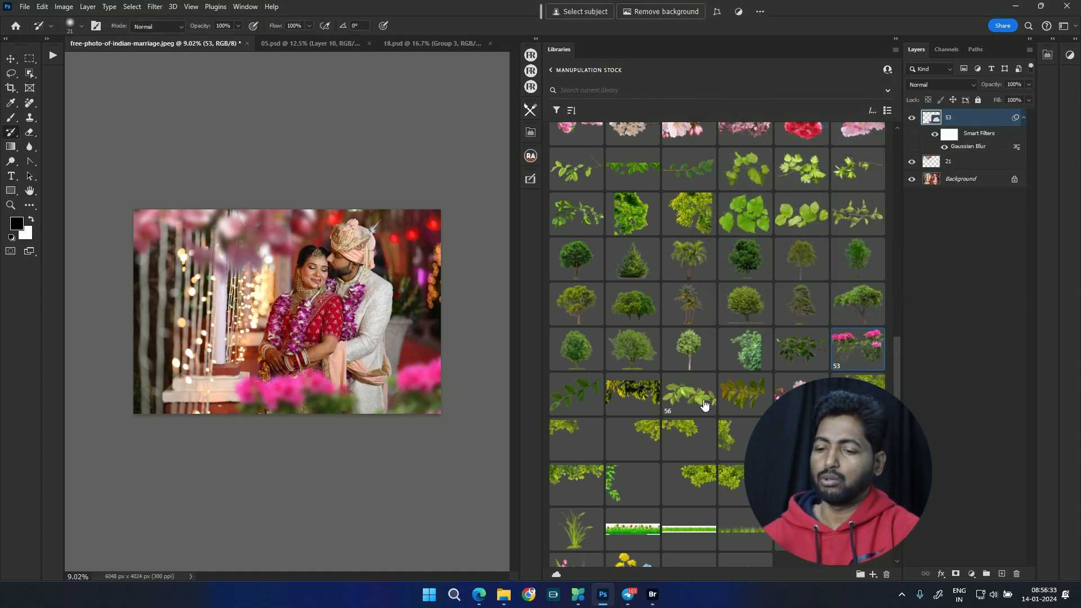
# Step: Return to the list of all libraries and check the cloud storage usage from the home screen, dismissing the What's new window
pyautogui.click(553, 70)
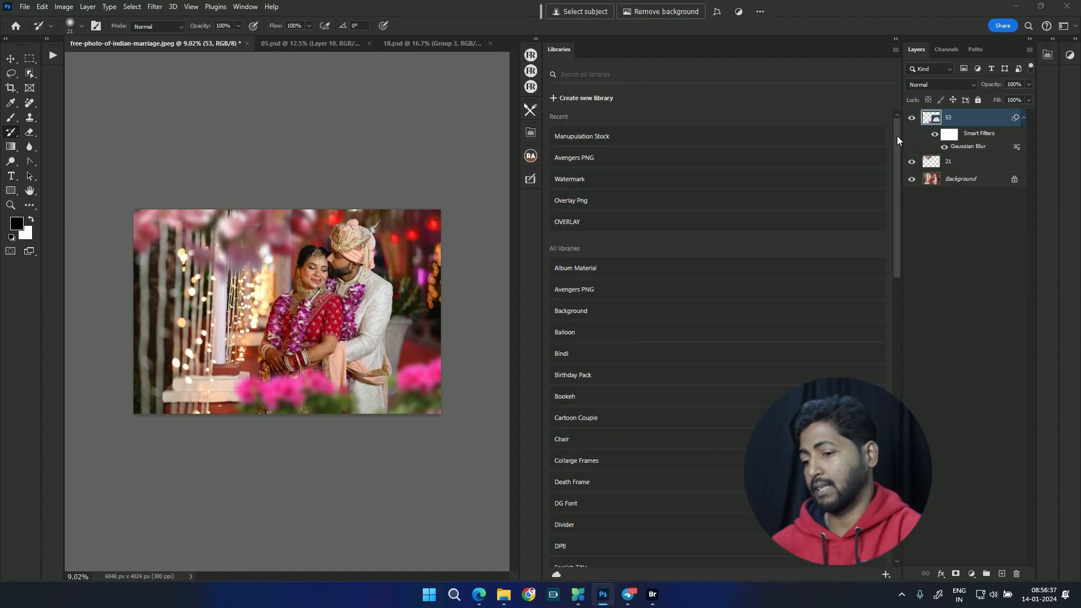
pyautogui.click(245, 7)
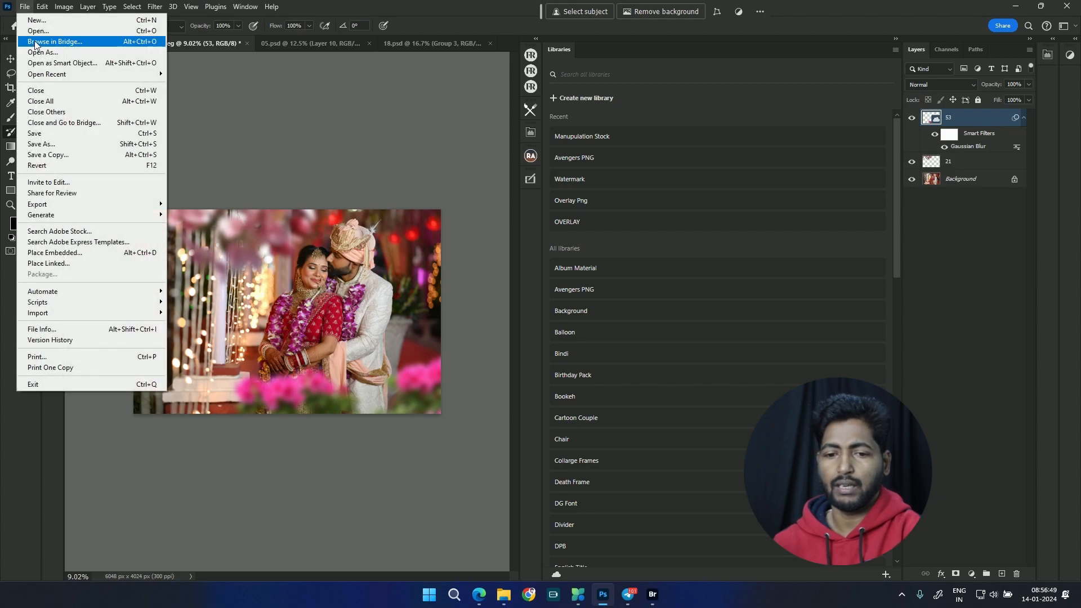
pyautogui.click(329, 9)
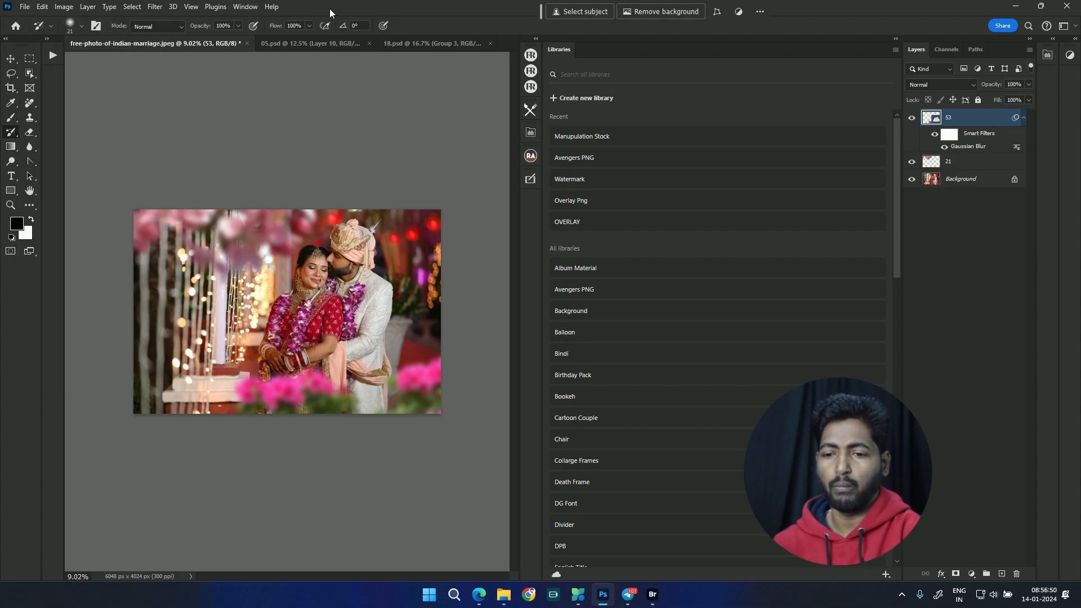
pyautogui.click(16, 25)
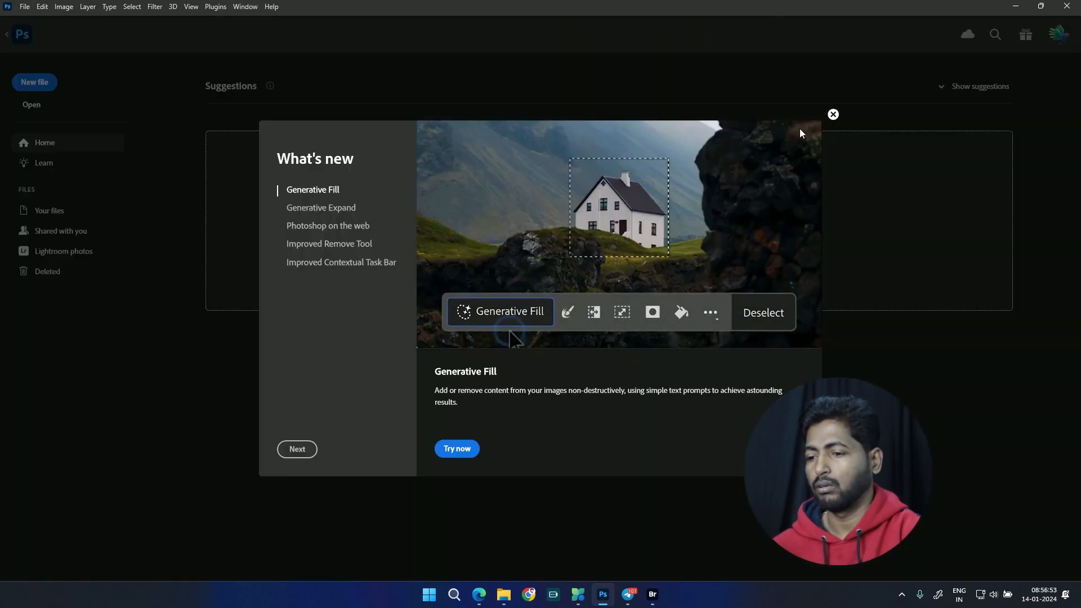
pyautogui.click(834, 114)
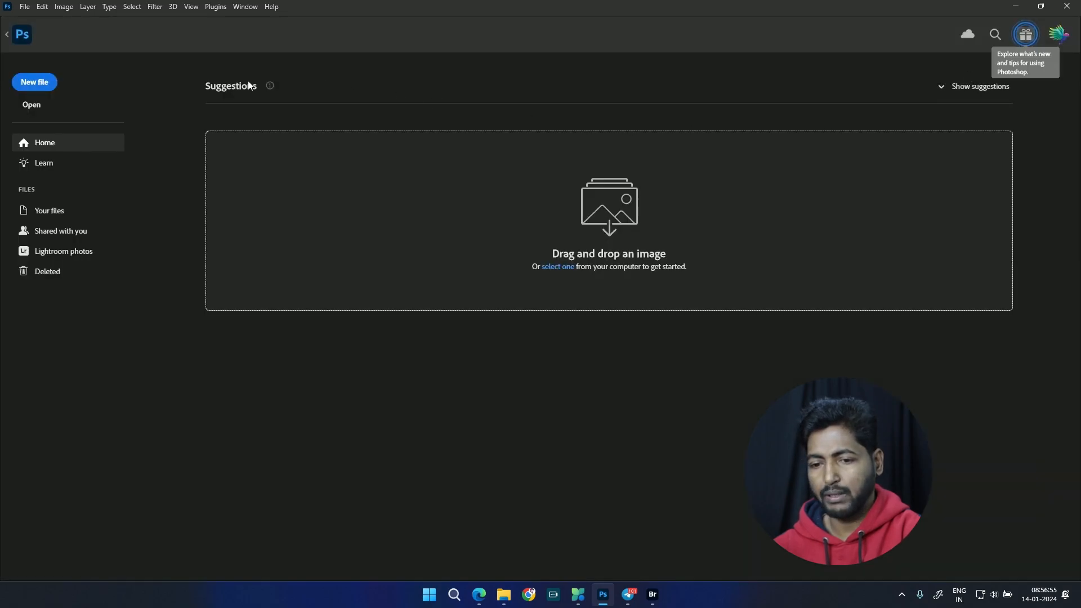
pyautogui.click(968, 35)
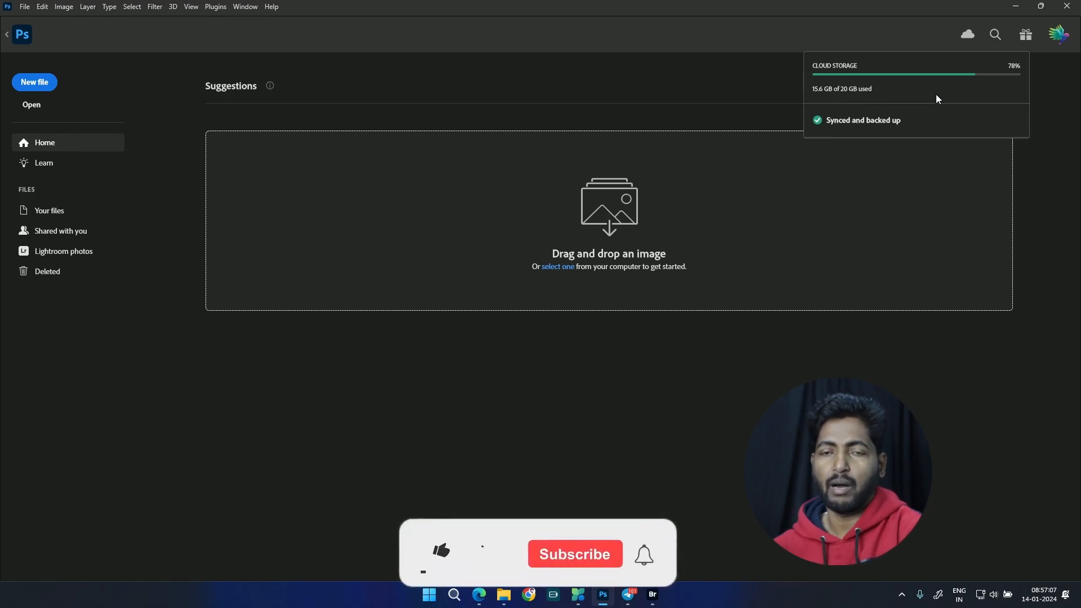
pyautogui.click(811, 37)
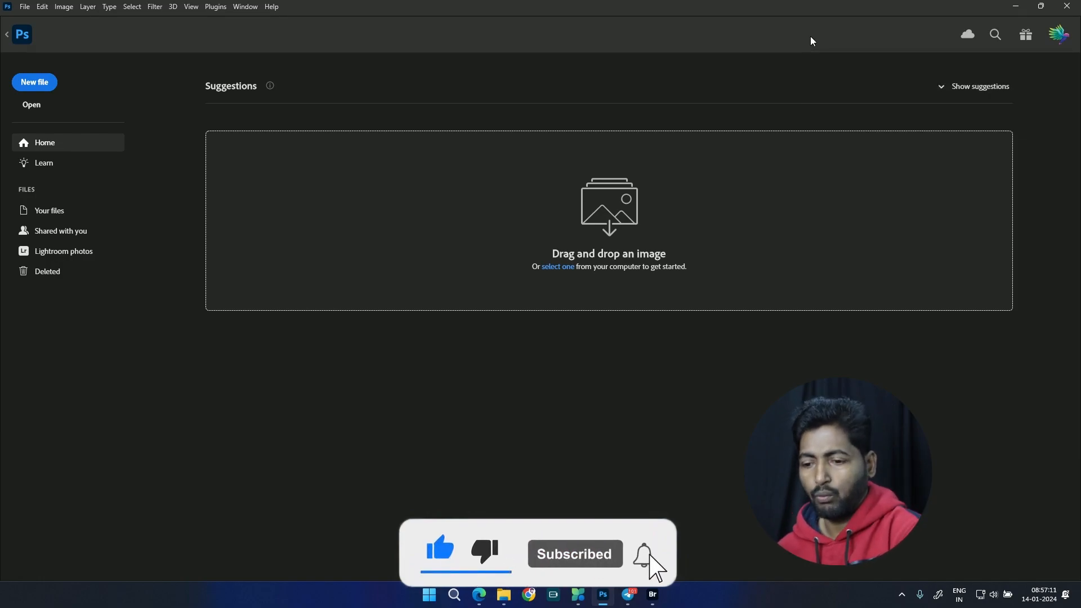